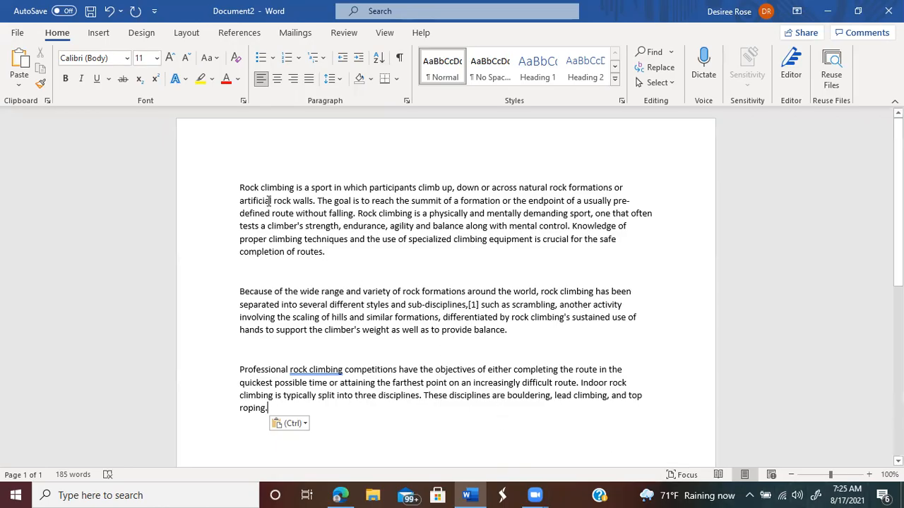
# Step: Put 'Objective', 'Synopsis' and 'Calculations' on their own lines above the three paragraphs
pyautogui.click(240, 175)
pyautogui.write('Objective')
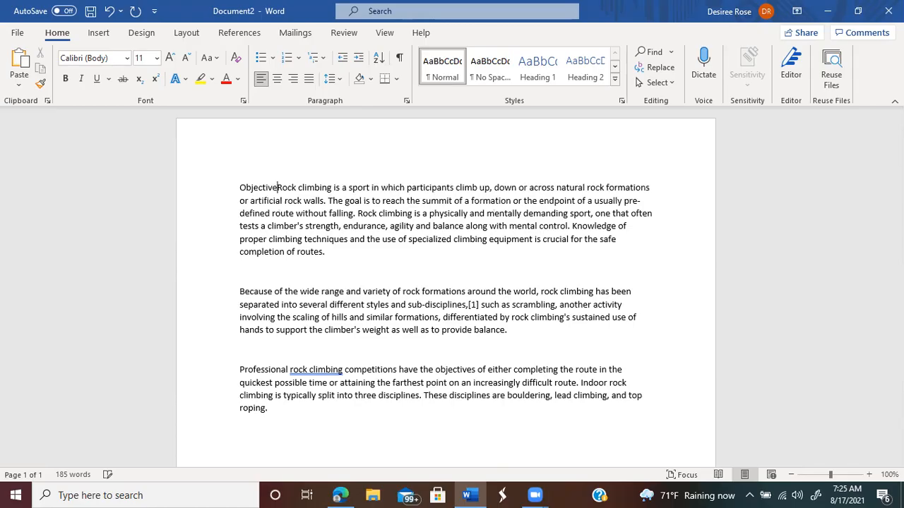
pyautogui.press('Return')
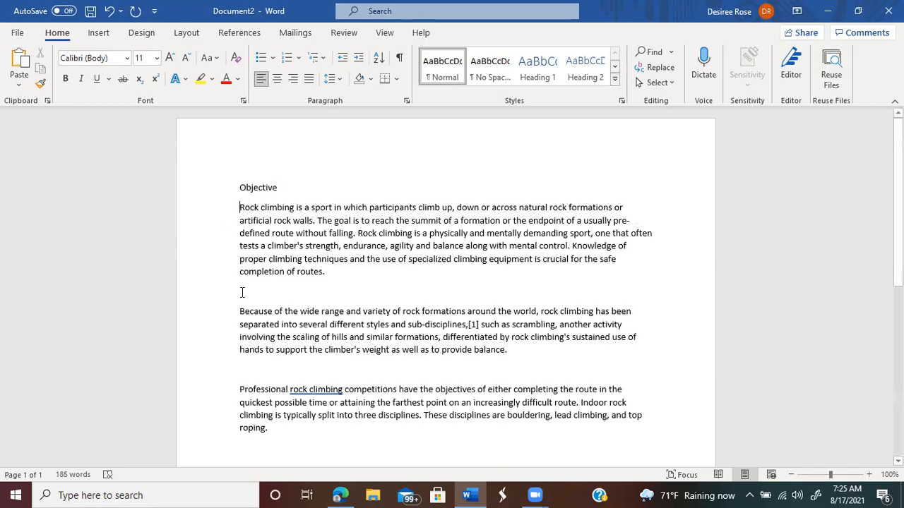
pyautogui.click(239, 311)
pyautogui.write('Syno')
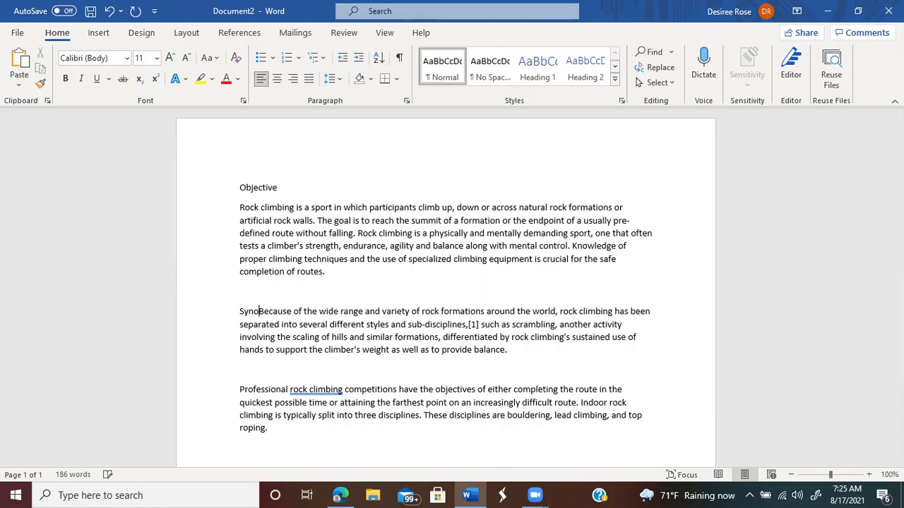
pyautogui.write('psis')
pyautogui.press('Return')
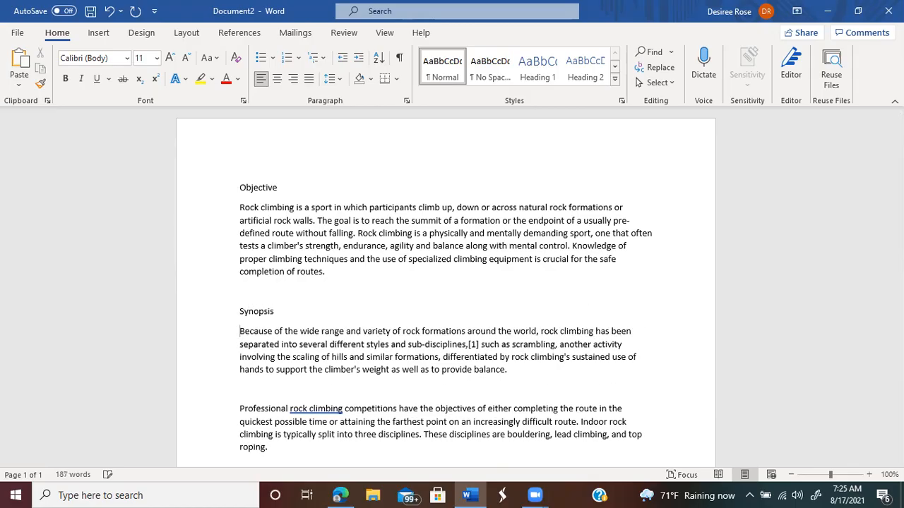
pyautogui.click(239, 409)
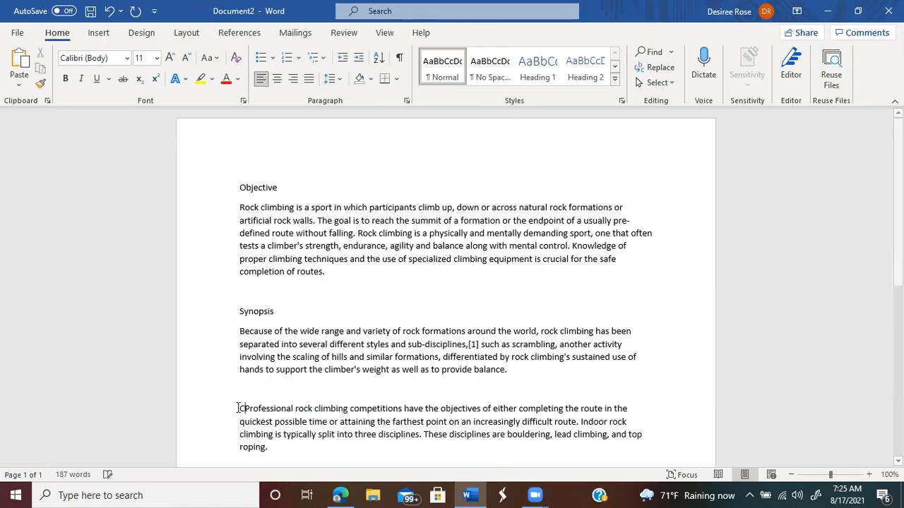
pyautogui.write('Cal')
pyautogui.write('culat')
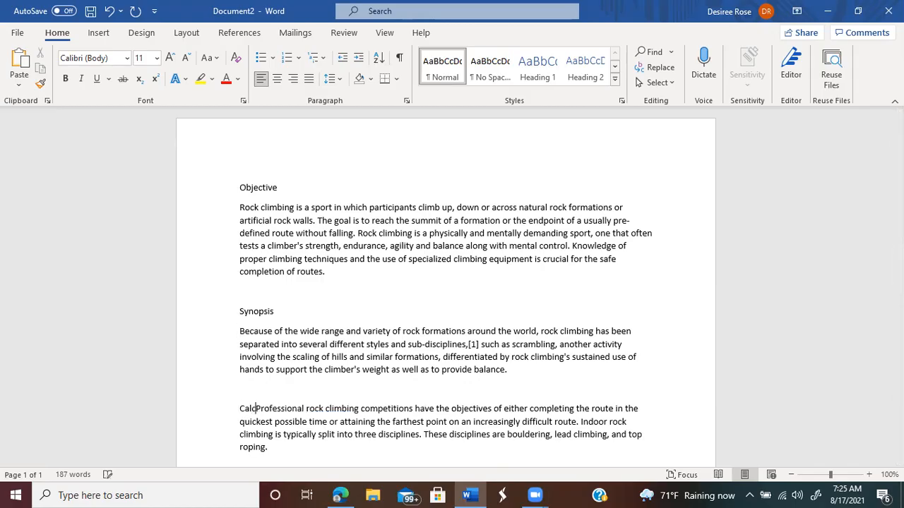
pyautogui.write('ions')
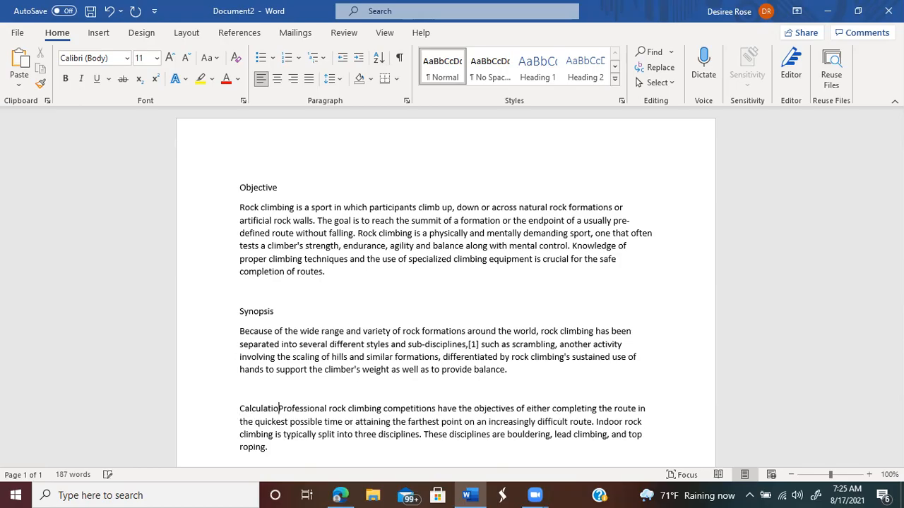
pyautogui.press('Return')
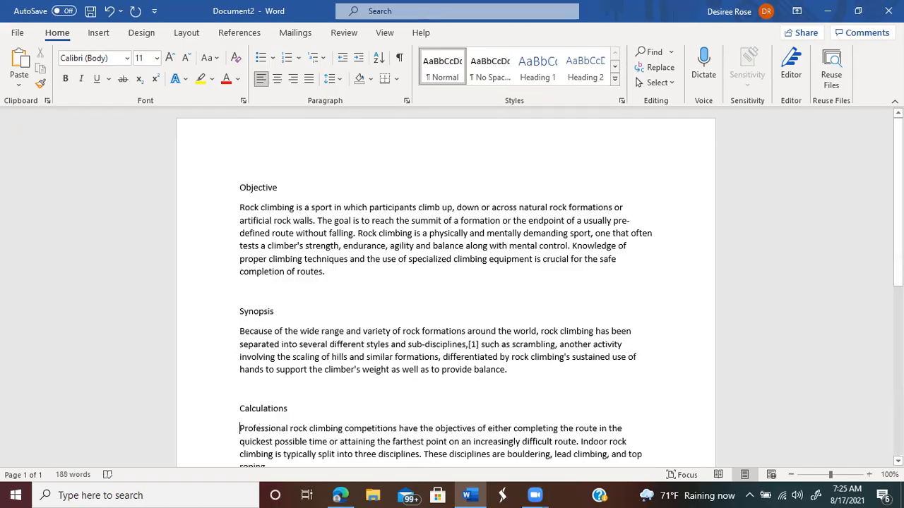
pyautogui.scroll(-8, 445, 289)
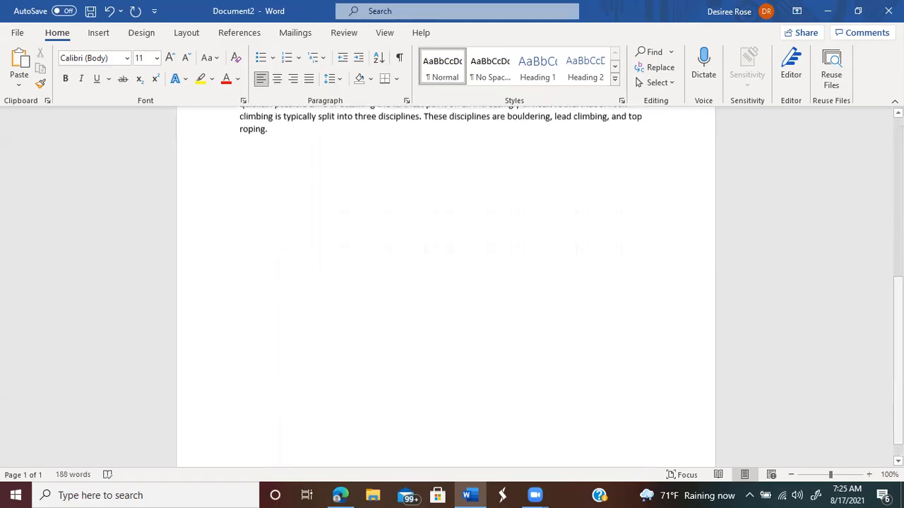
# Step: Add a capitalised 'Conclusion' title line below the last paragraph
pyautogui.click(245, 142)
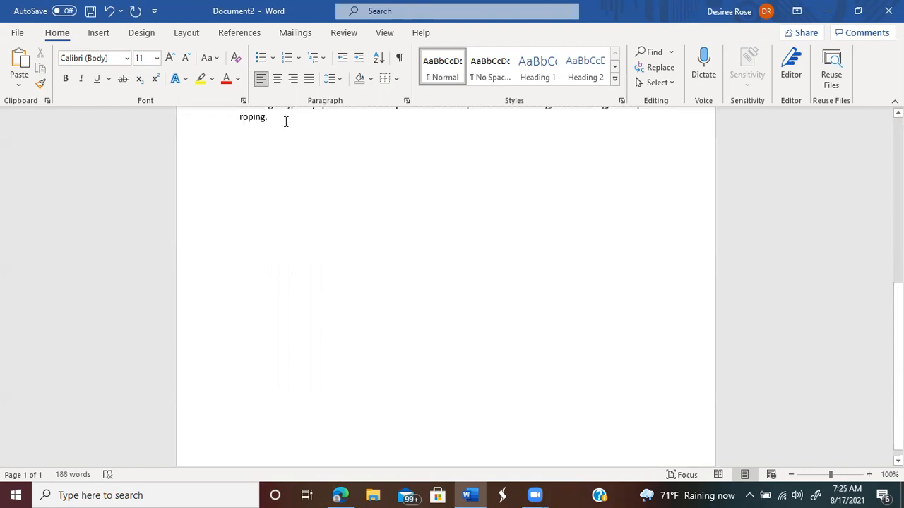
pyautogui.press('Return')
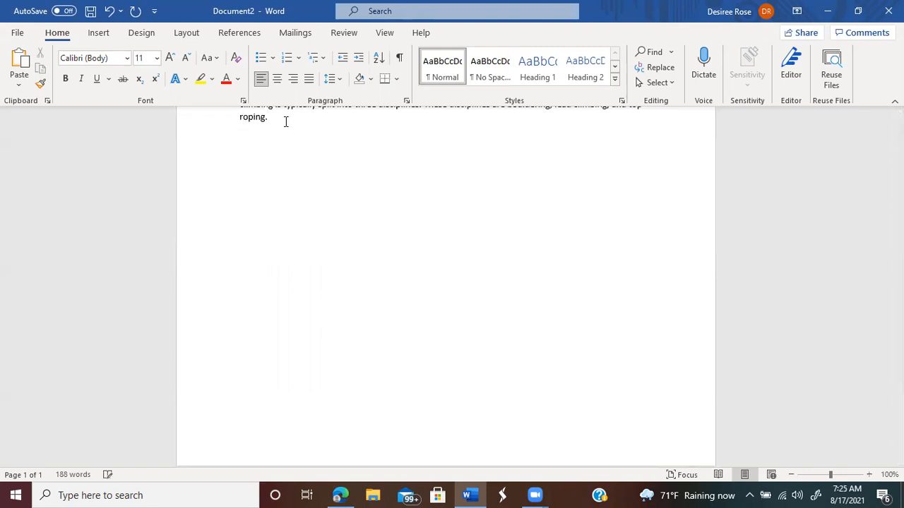
pyautogui.press('Return')
pyautogui.write('conclusion')
pyautogui.press('Left')
pyautogui.press('Left')
pyautogui.press('Left')
pyautogui.press('Left')
pyautogui.press('Left')
pyautogui.press('Left')
pyautogui.press('Left')
pyautogui.press('Left')
pyautogui.press('BackSpace')
pyautogui.write('C')
pyautogui.press('Return')
pyautogui.press('Return')
pyautogui.press('BackSpace')
pyautogui.press('BackSpace')
# Step: Add 'Appendix' and 'Bibliography' title lines beneath Conclusion
pyautogui.press('Return')
pyautogui.press('Return')
pyautogui.write('Appendix')
pyautogui.press('Return')
pyautogui.press('Return')
pyautogui.write('Biblio')
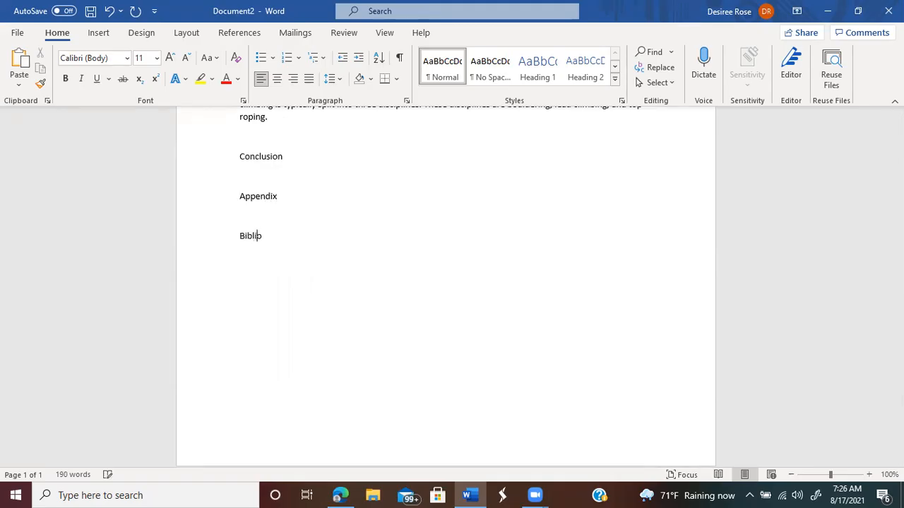
pyautogui.write('graphy')
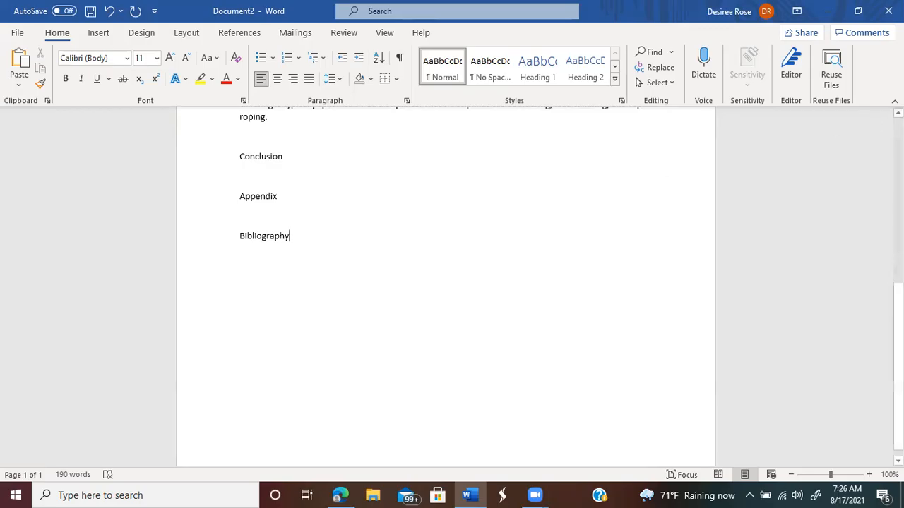
pyautogui.click(898, 113)
pyautogui.scroll(7, 898, 113)
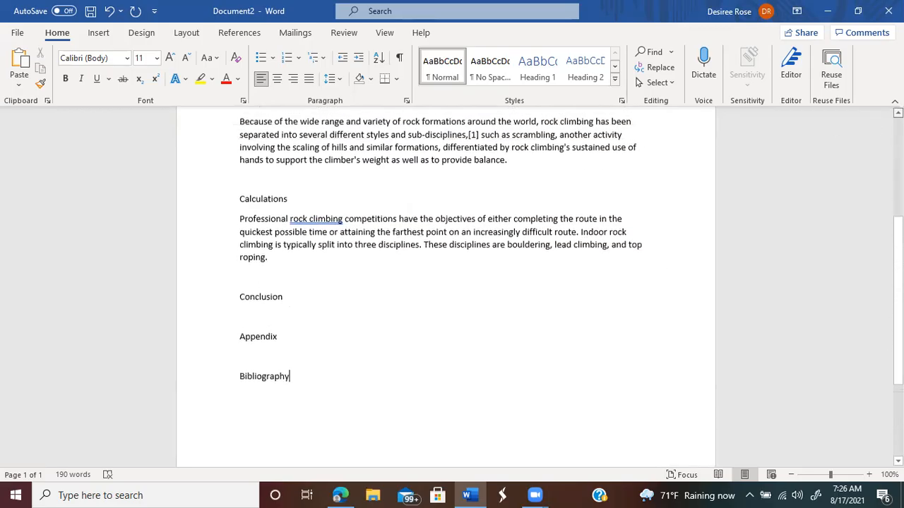
pyautogui.scroll(1, 898, 113)
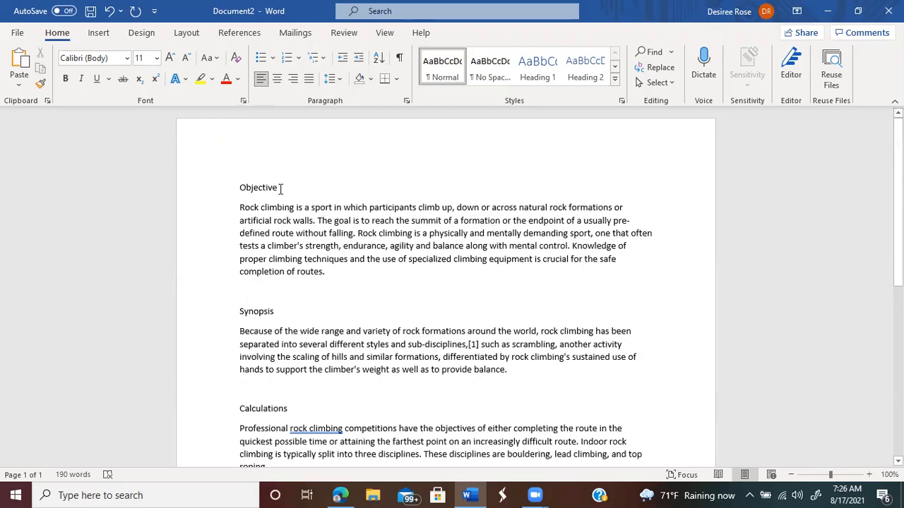
# Step: Multi-select the Objective, Synopsis, Calculations, Conclusion, Appendix and Bibliography titles and apply Heading 1
pyautogui.moveTo(281, 189); pyautogui.dragTo(238, 188)
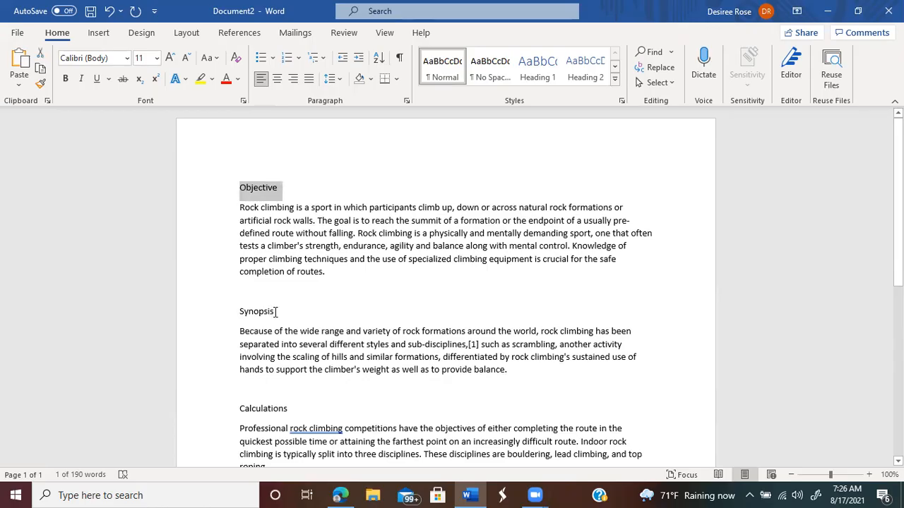
pyautogui.moveTo(276, 312); pyautogui.dragTo(227, 317)
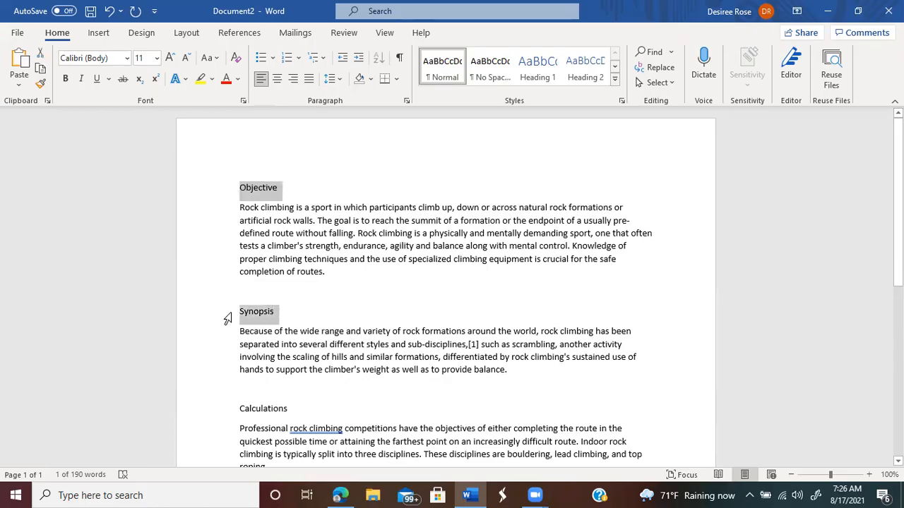
pyautogui.moveTo(289, 413); pyautogui.dragTo(239, 416)
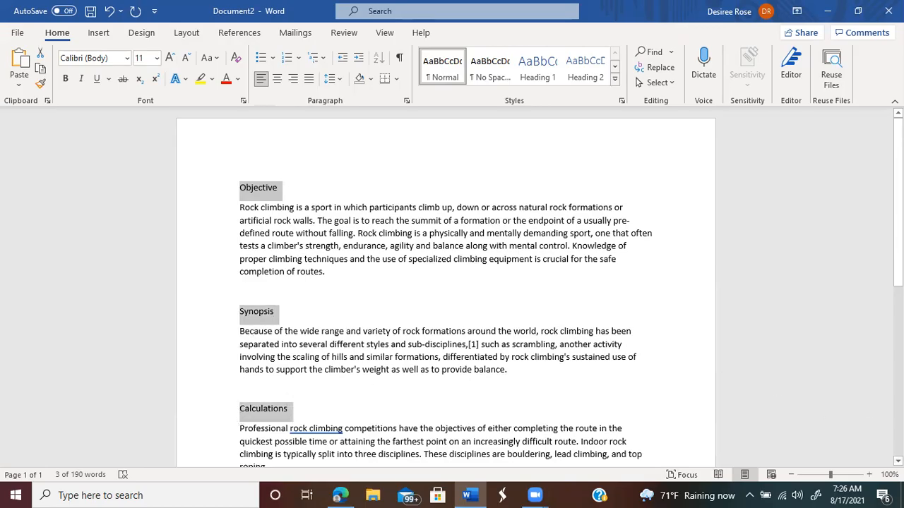
pyautogui.scroll(-6, 452, 290)
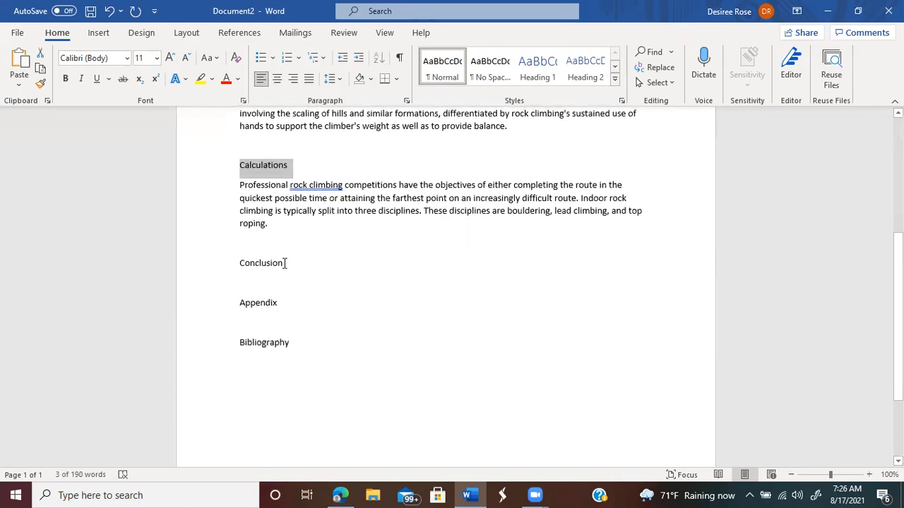
pyautogui.moveTo(285, 263); pyautogui.dragTo(233, 272)
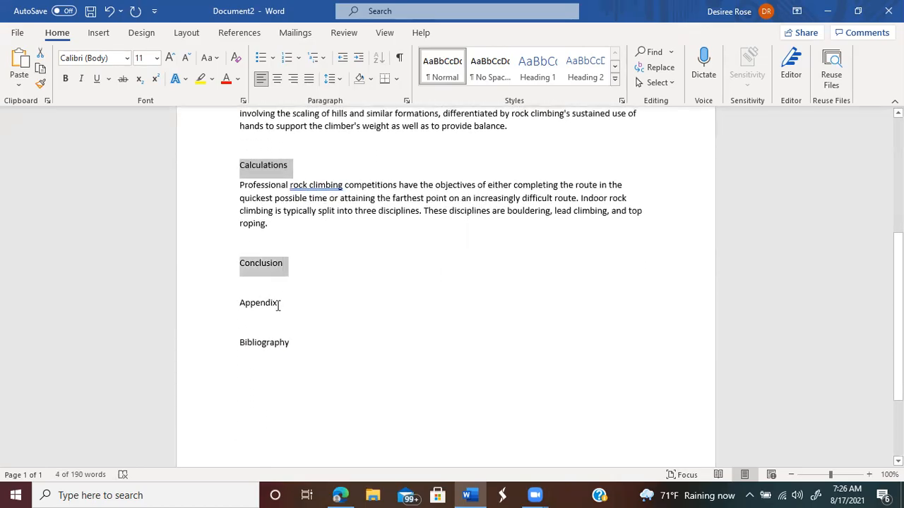
pyautogui.moveTo(281, 305); pyautogui.dragTo(222, 315)
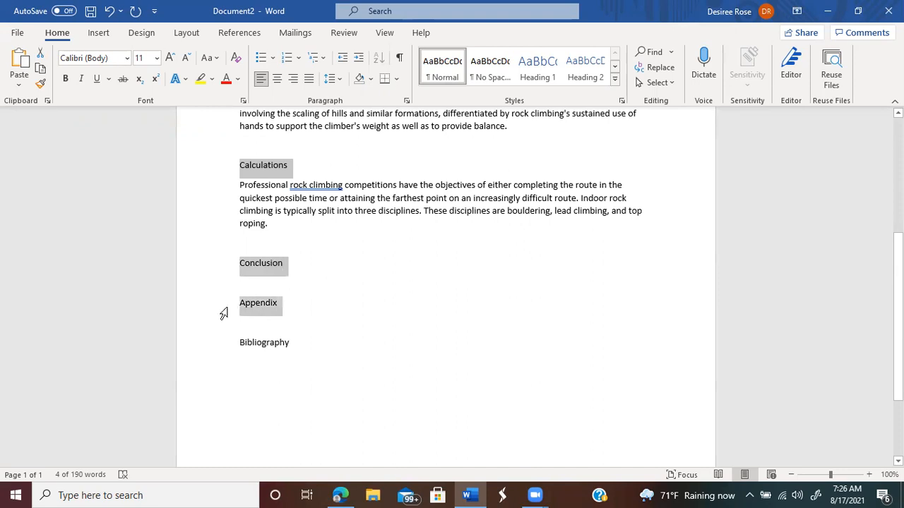
pyautogui.moveTo(302, 344); pyautogui.dragTo(228, 351)
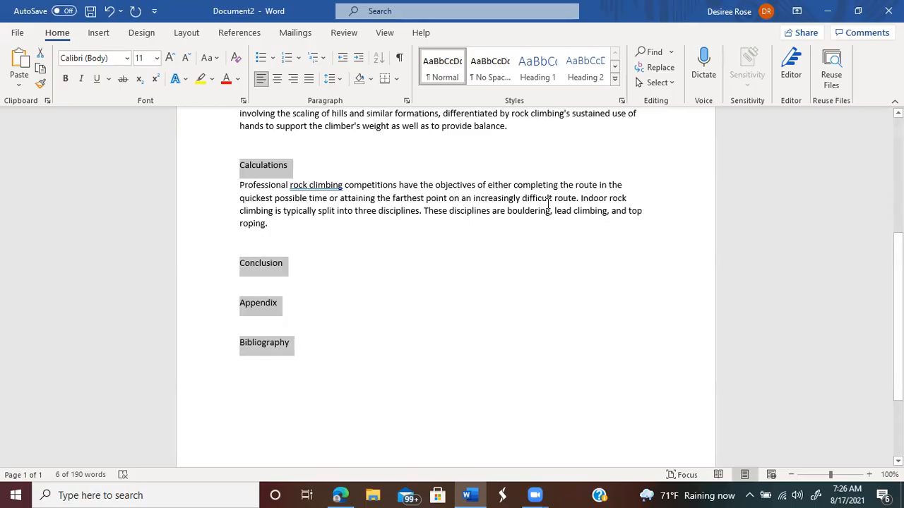
pyautogui.click(538, 71)
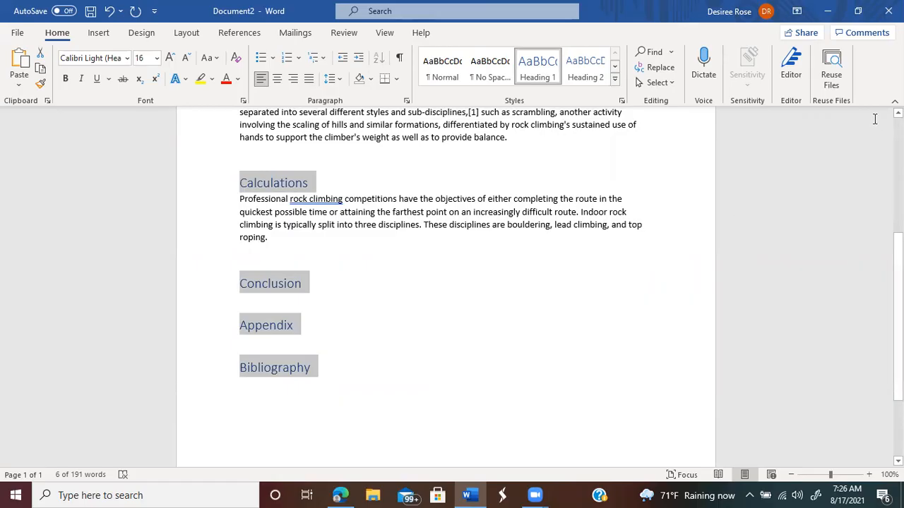
pyautogui.scroll(5, 445, 283)
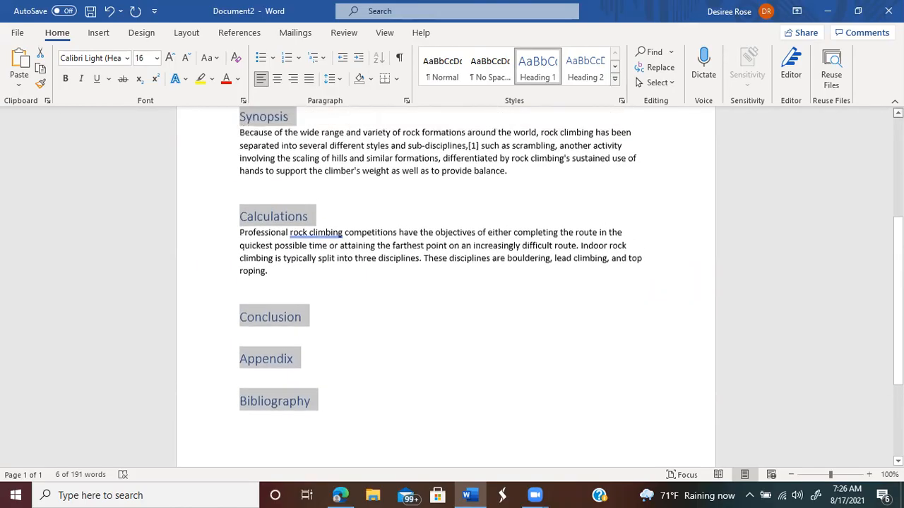
pyautogui.scroll(1, 445, 282)
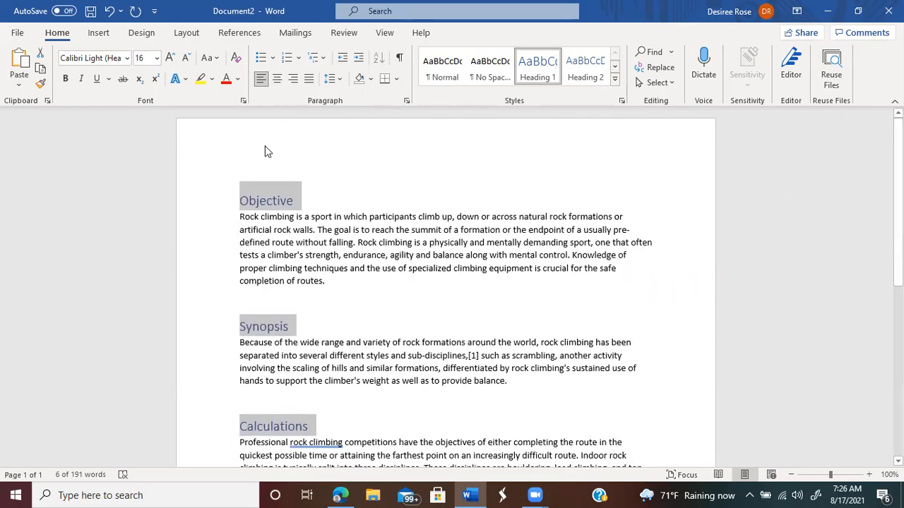
# Step: Insert a blank page before Objective, with the cursor at the top of page 1
pyautogui.click(234, 185)
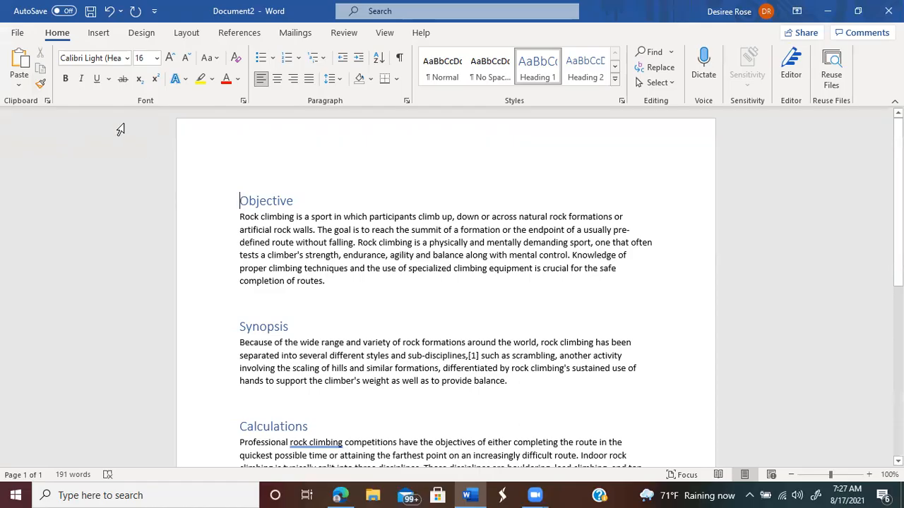
pyautogui.click(99, 35)
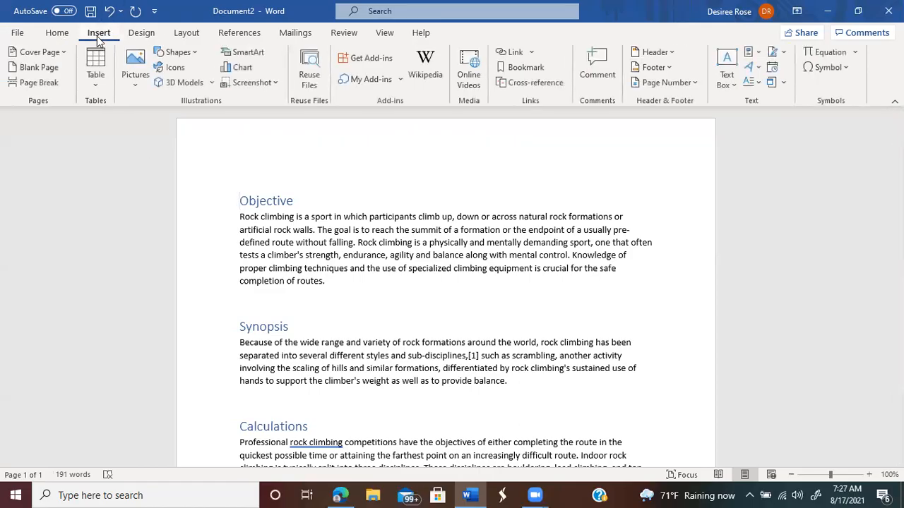
pyautogui.click(41, 83)
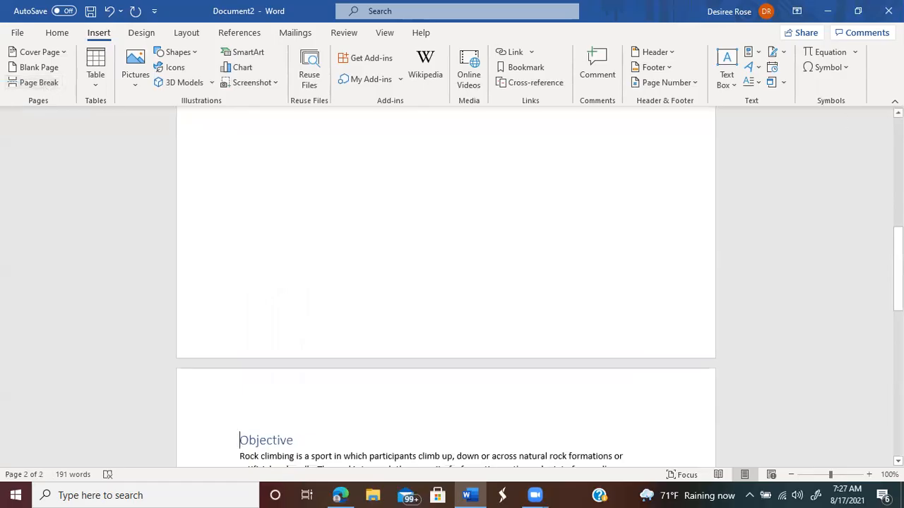
pyautogui.moveTo(898, 269); pyautogui.dragTo(899, 261)
pyautogui.scroll(8, 445, 286)
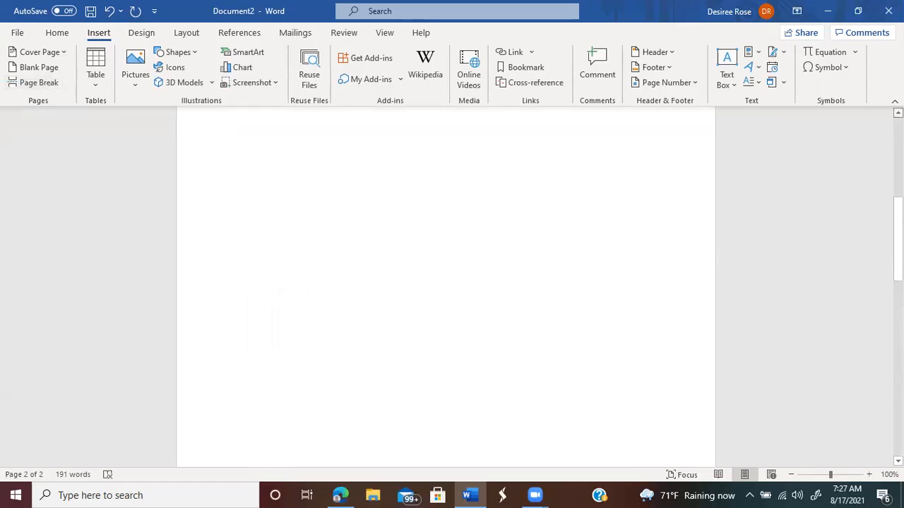
pyautogui.scroll(2, 446, 286)
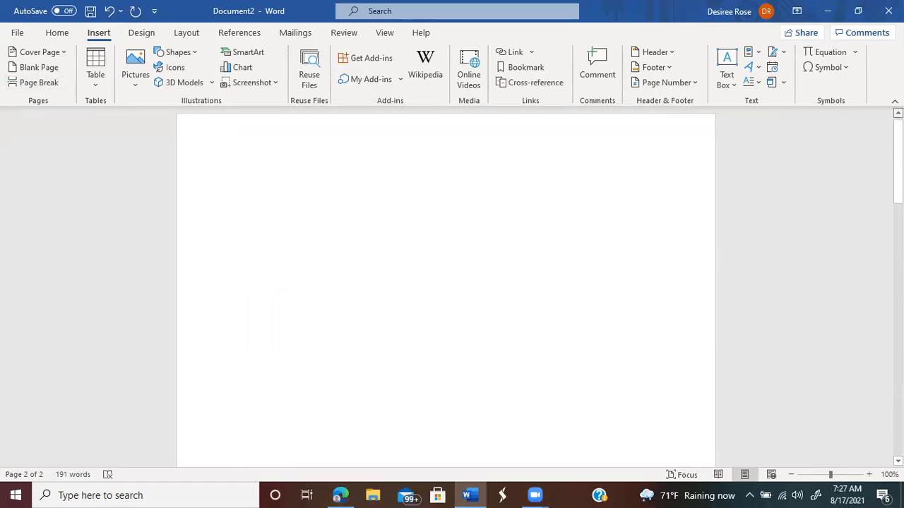
pyautogui.click(239, 164)
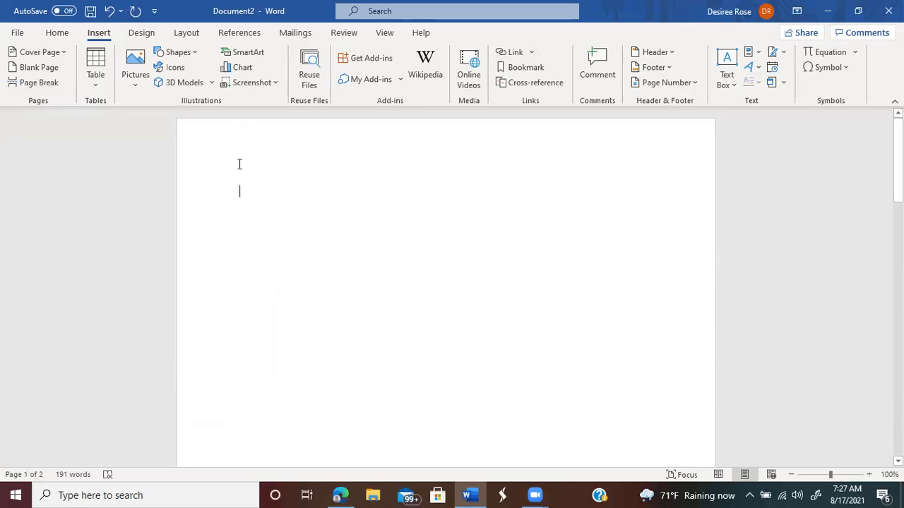
# Step: Insert the Automatic Table 1 table of contents titled Contents on page 1
pyautogui.click(240, 35)
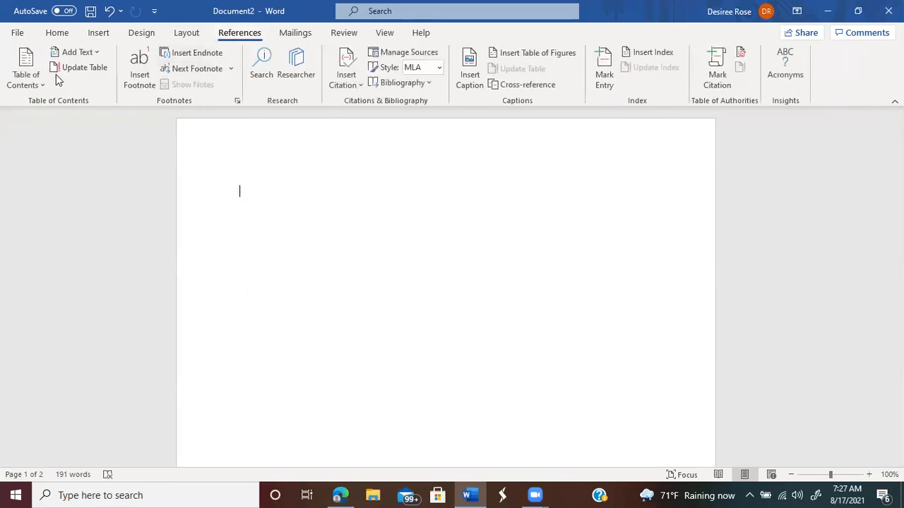
pyautogui.click(24, 76)
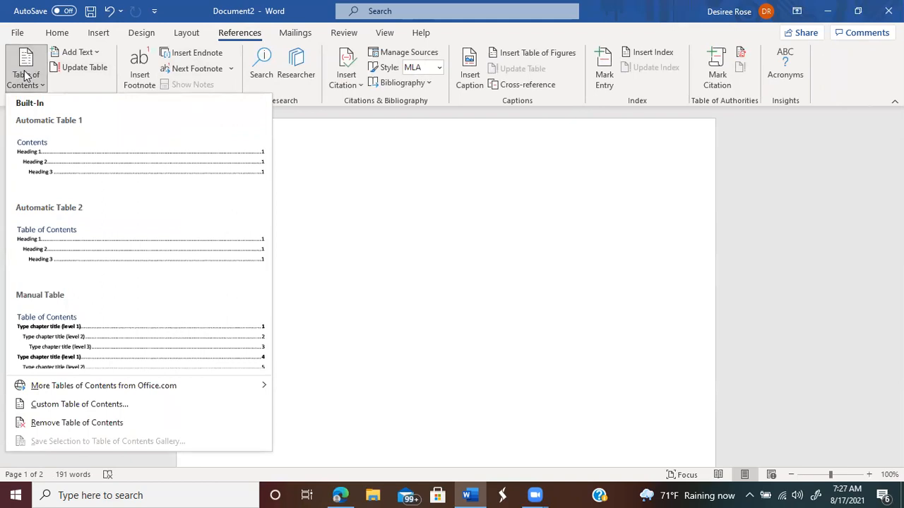
pyautogui.click(21, 168)
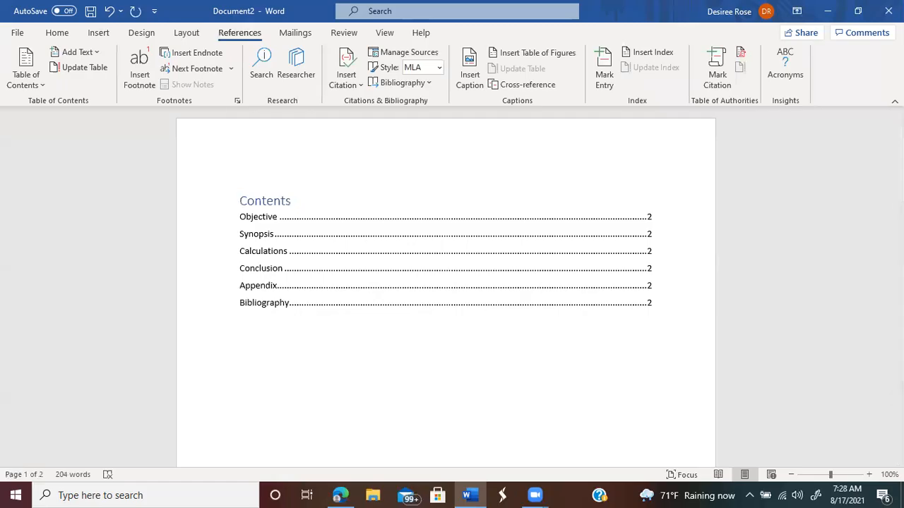
pyautogui.moveTo(899, 150); pyautogui.dragTo(898, 334)
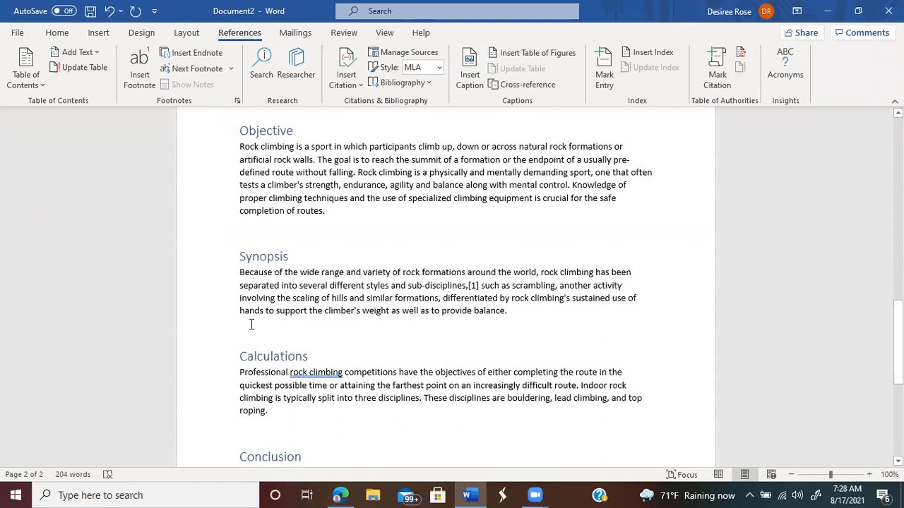
# Step: Type a new 'Forgotten Category' line after 'balance.' at the end of Synopsis
pyautogui.rightClick(518, 319)
pyautogui.click(518, 318)
pyautogui.press('Return')
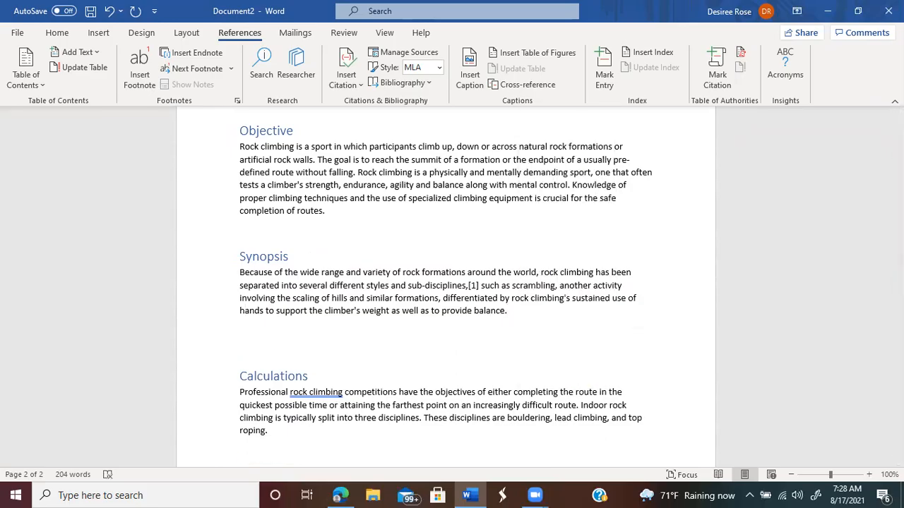
pyautogui.write('Forga')
pyautogui.write('tten')
pyautogui.press('BackSpace')
pyautogui.press('BackSpace')
pyautogui.press('BackSpace')
pyautogui.press('BackSpace')
pyautogui.press('BackSpace')
pyautogui.press('BackSpace')
pyautogui.write('otten Category')
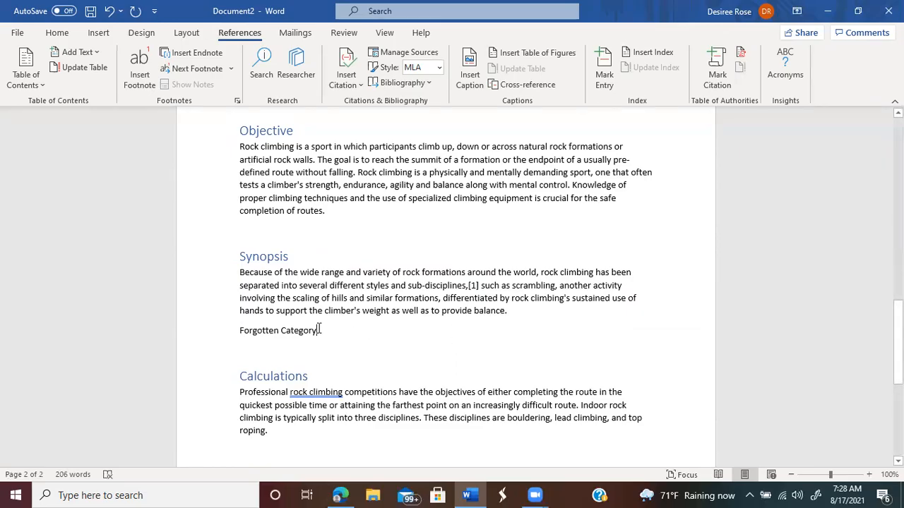
# Step: Format the Forgotten Category line as Heading 1
pyautogui.moveTo(320, 330); pyautogui.dragTo(244, 332)
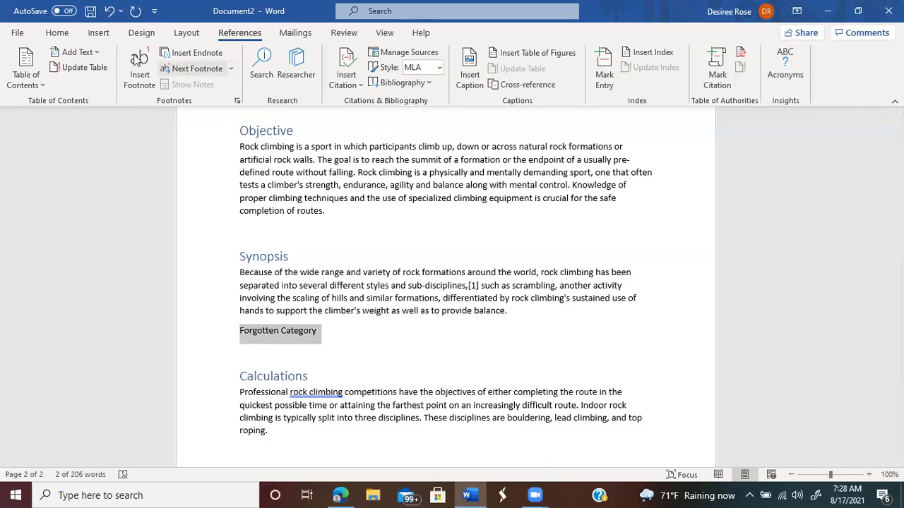
pyautogui.click(58, 33)
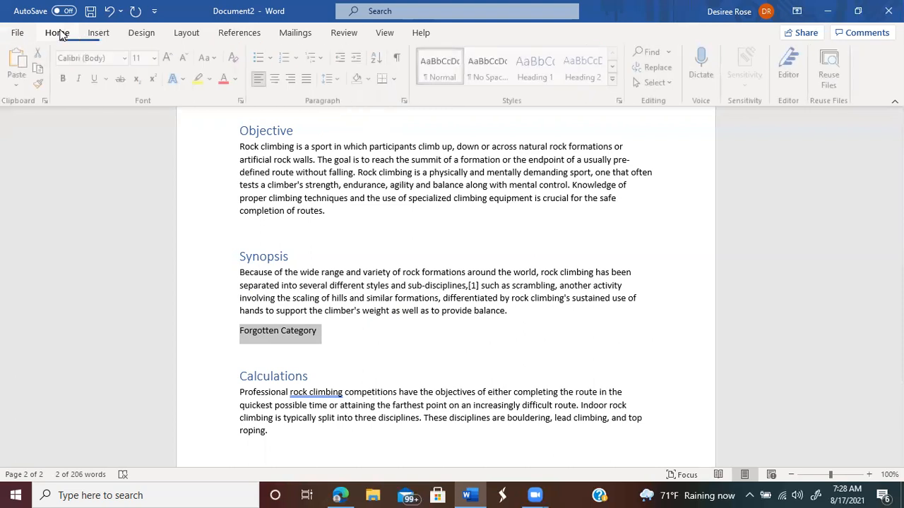
pyautogui.click(541, 65)
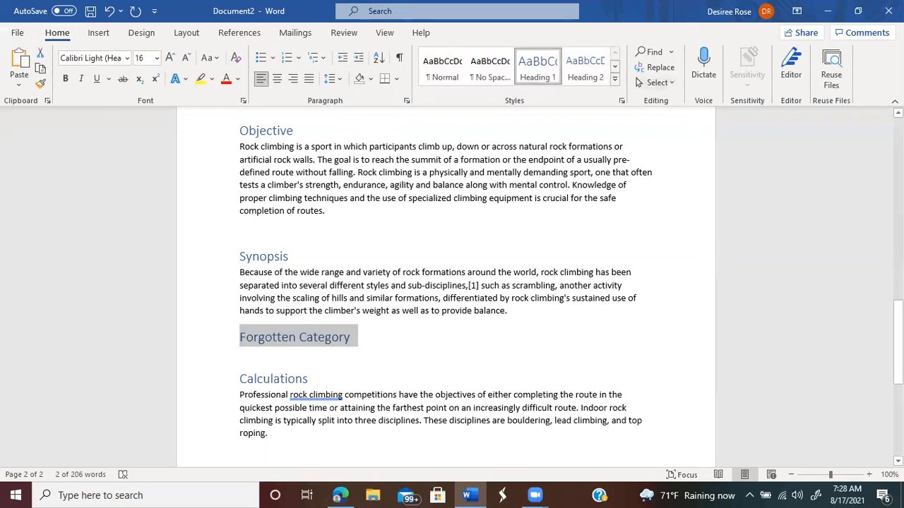
pyautogui.scroll(10, 366, 170)
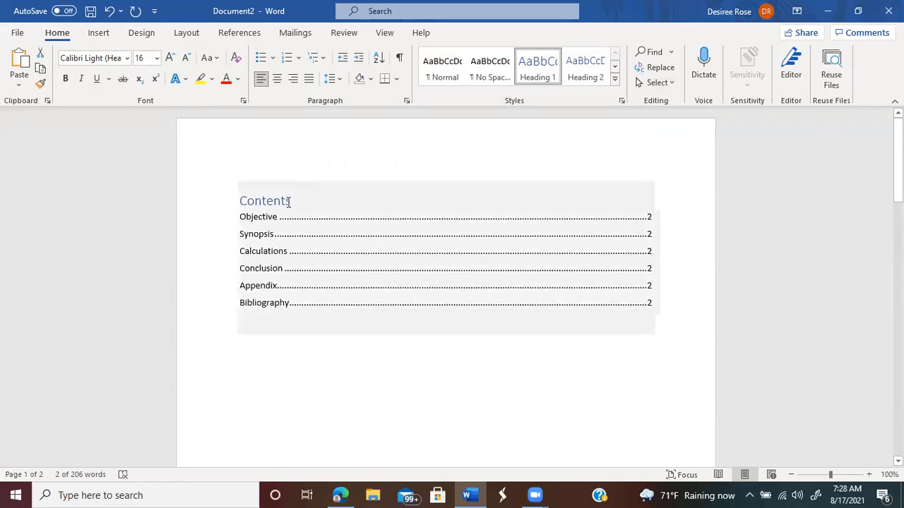
# Step: Rebuild the Contents table using Update entire table
pyautogui.click(288, 201)
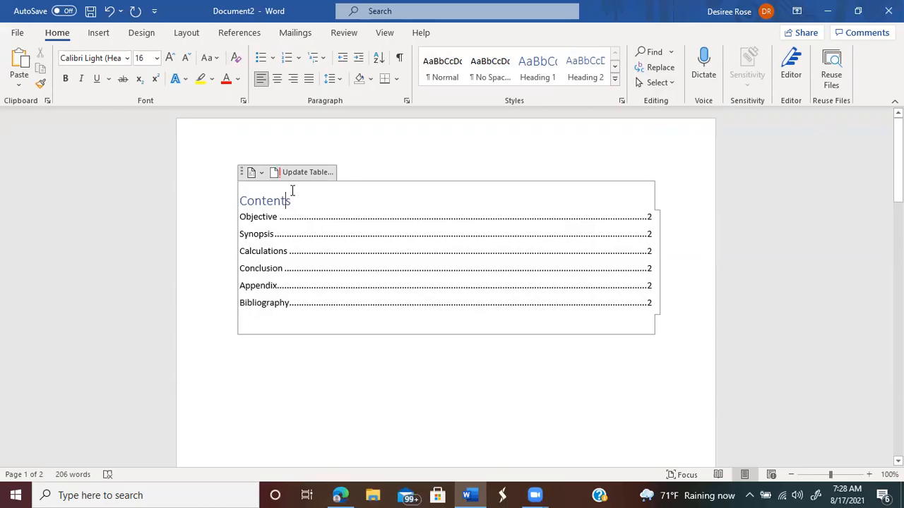
pyautogui.click(293, 172)
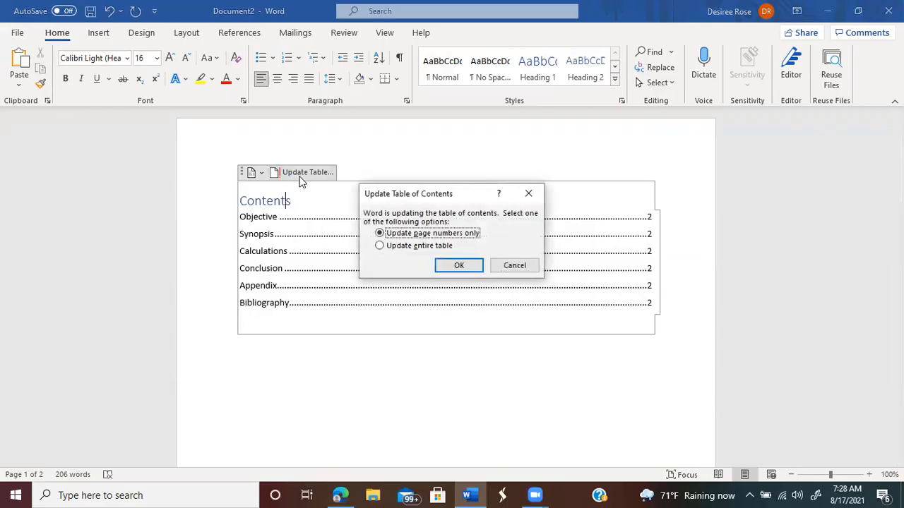
pyautogui.click(380, 246)
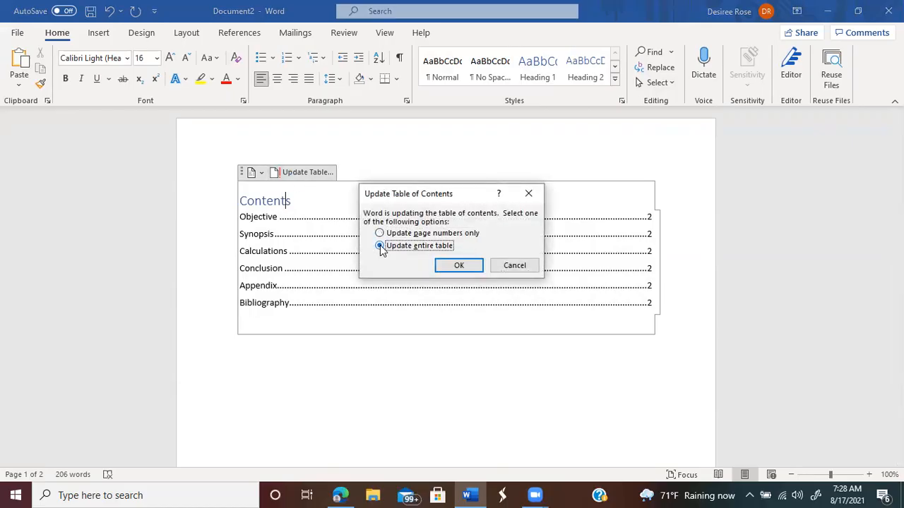
pyautogui.click(459, 267)
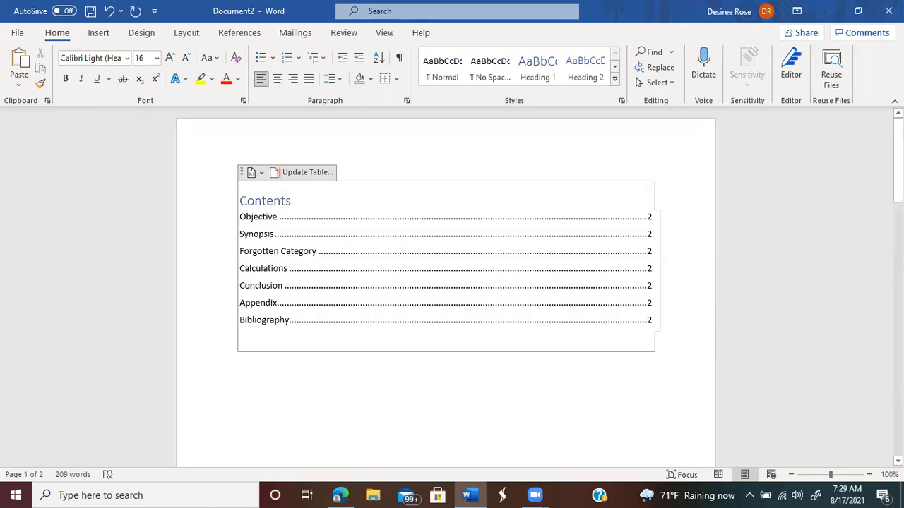
# Step: Break the Synopsis paragraph after 'scrambling,' and place the cursor on the new blank line
pyautogui.moveTo(898, 169); pyautogui.dragTo(898, 352)
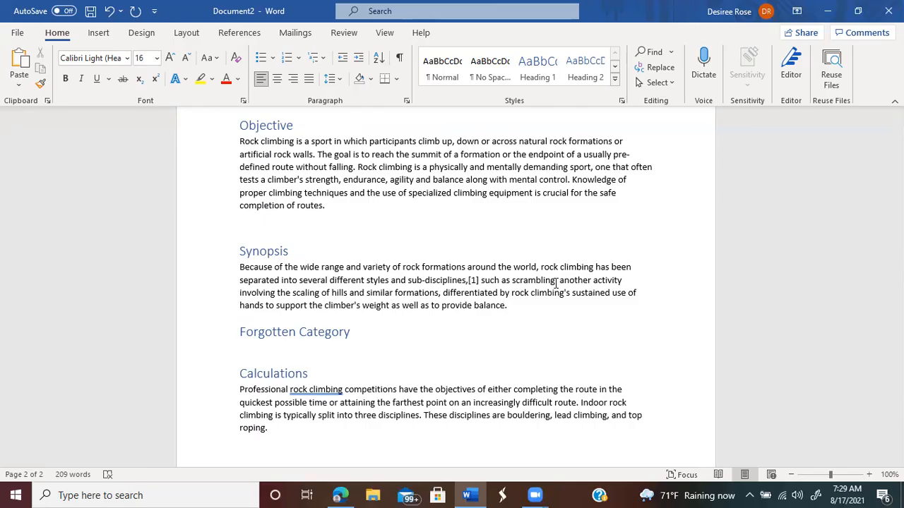
pyautogui.click(556, 282)
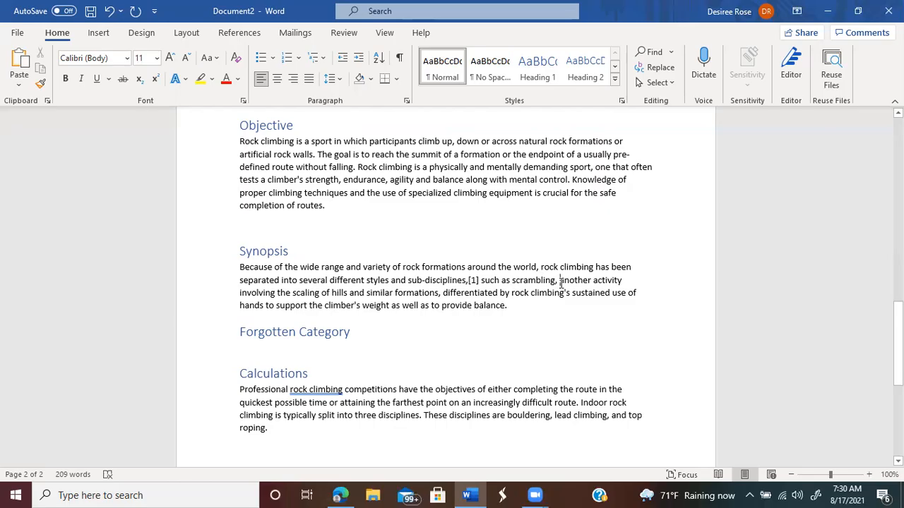
pyautogui.press('Return')
pyautogui.press('Return')
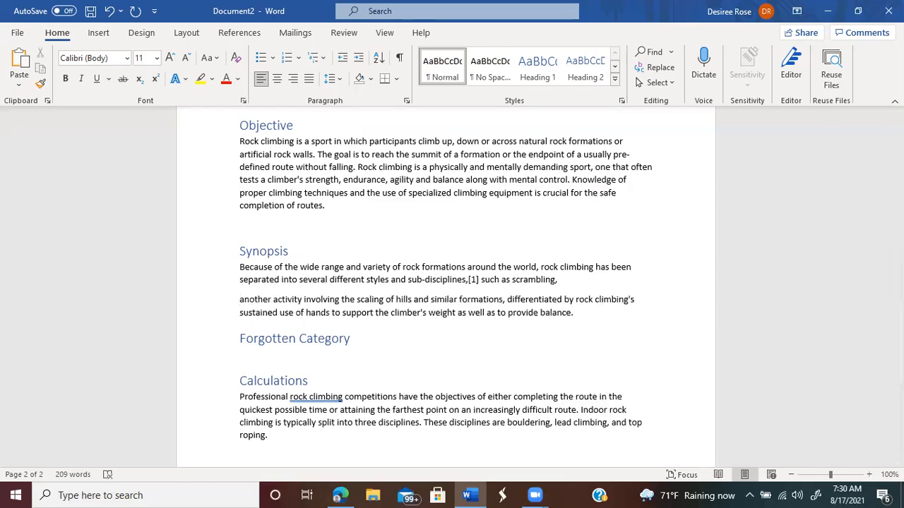
pyautogui.click(241, 299)
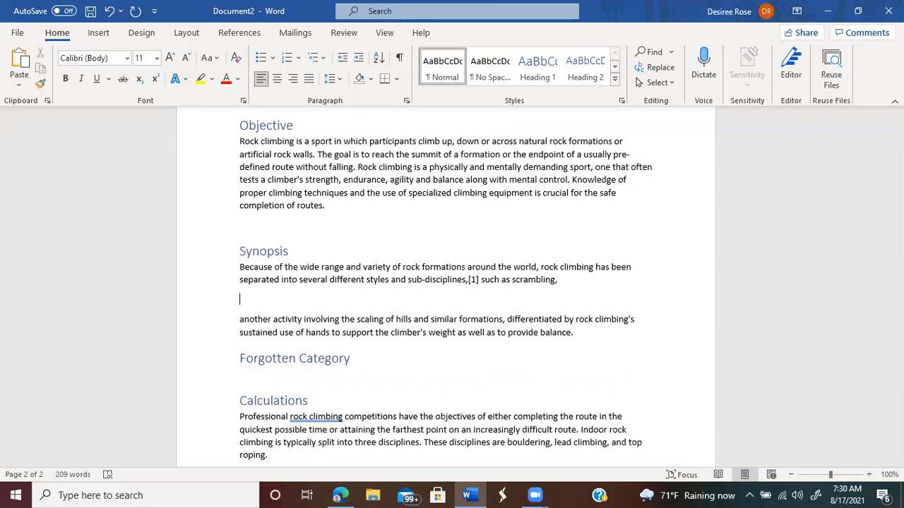
# Step: Insert a one-row, three-column table on the blank line
pyautogui.click(99, 33)
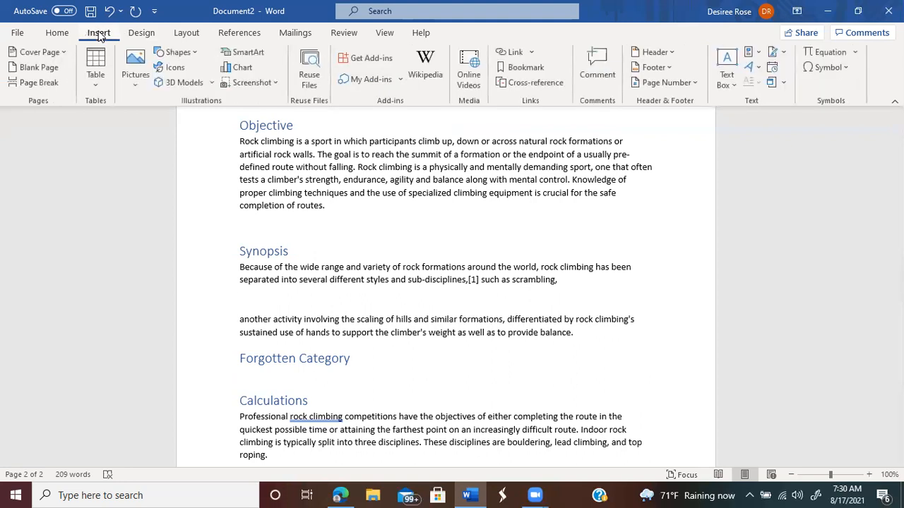
pyautogui.click(97, 74)
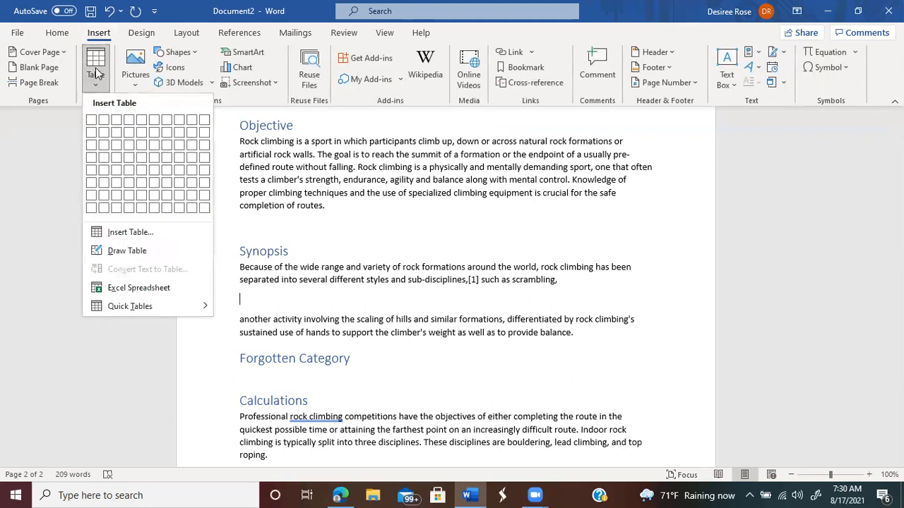
pyautogui.click(116, 121)
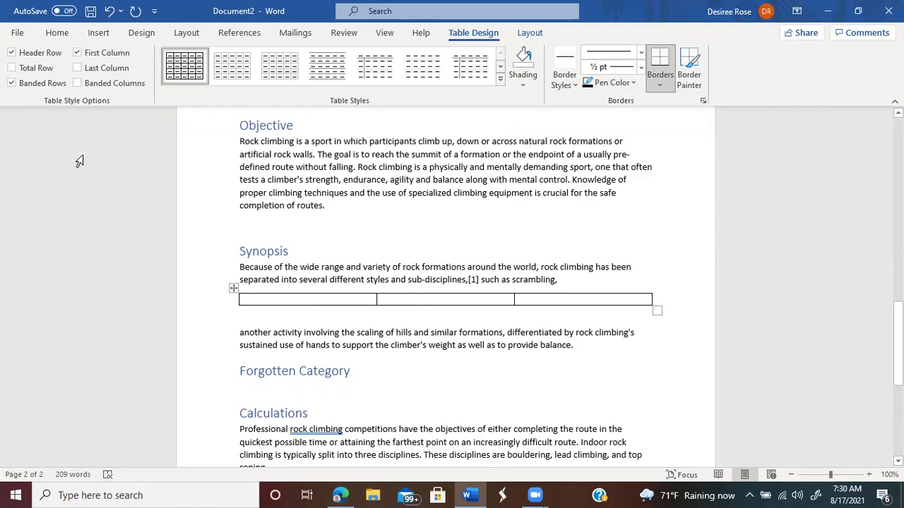
# Step: Centre-align the table's middle cell
pyautogui.click(18, 34)
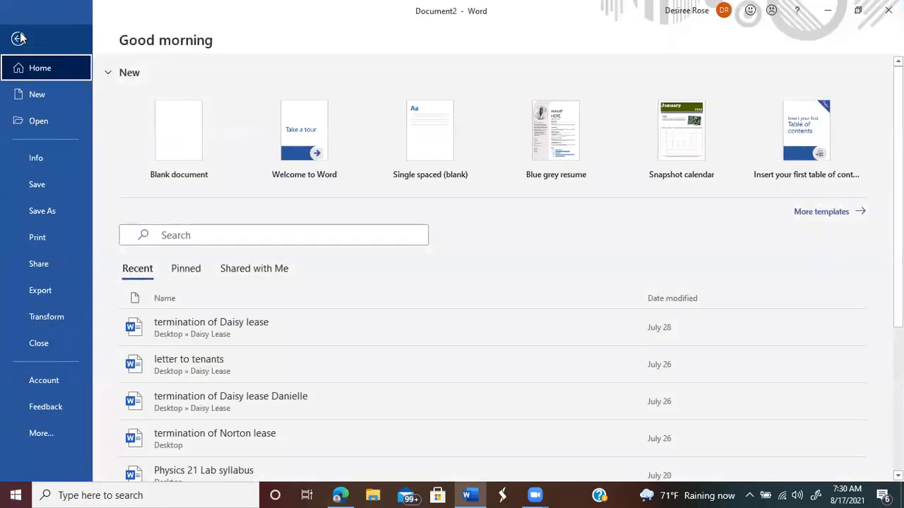
pyautogui.click(17, 37)
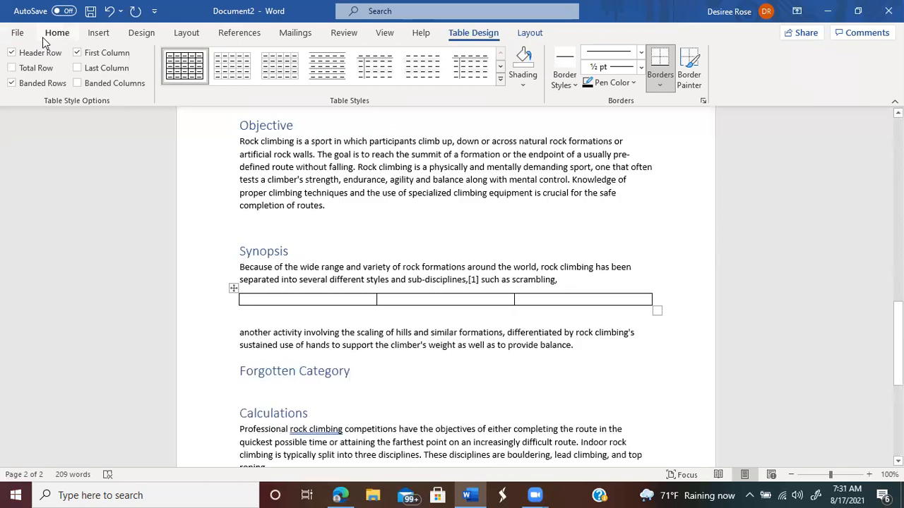
pyautogui.click(56, 34)
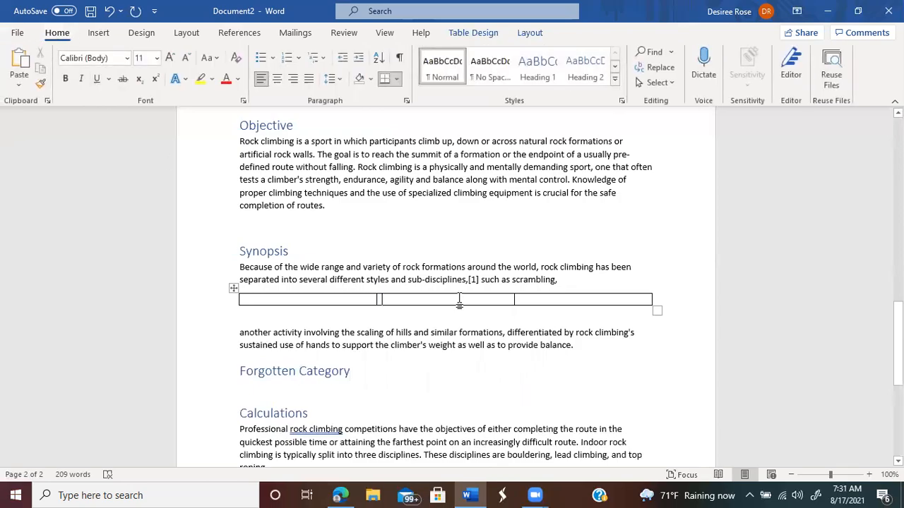
pyautogui.click(280, 82)
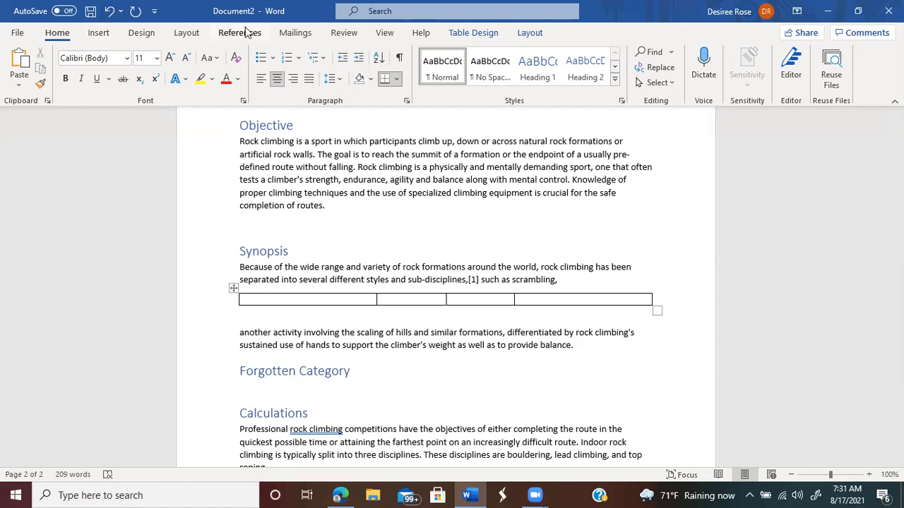
# Step: Insert an equation reading 'ρ =' in the middle table cell
pyautogui.click(97, 33)
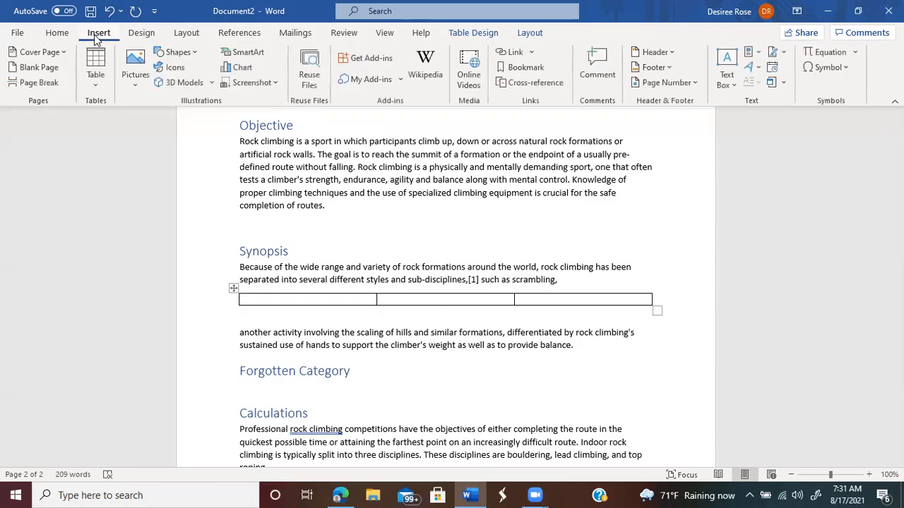
pyautogui.click(836, 55)
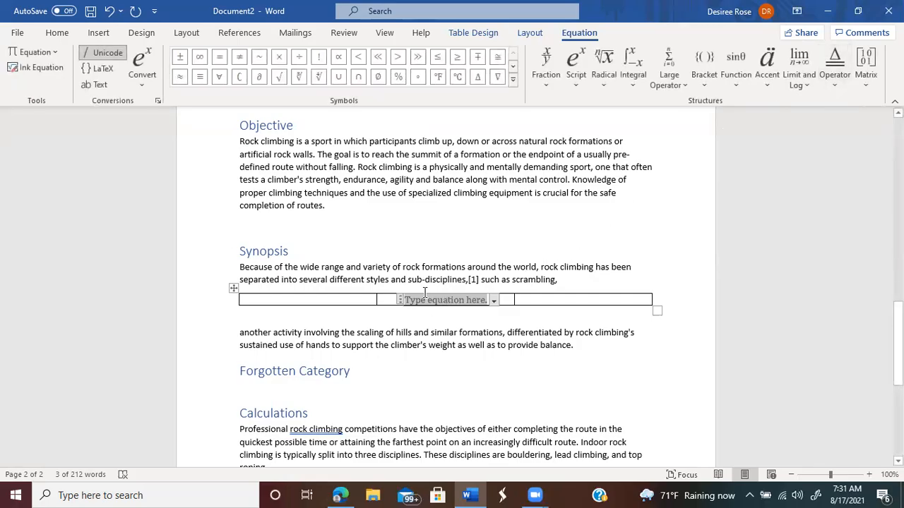
pyautogui.click(513, 79)
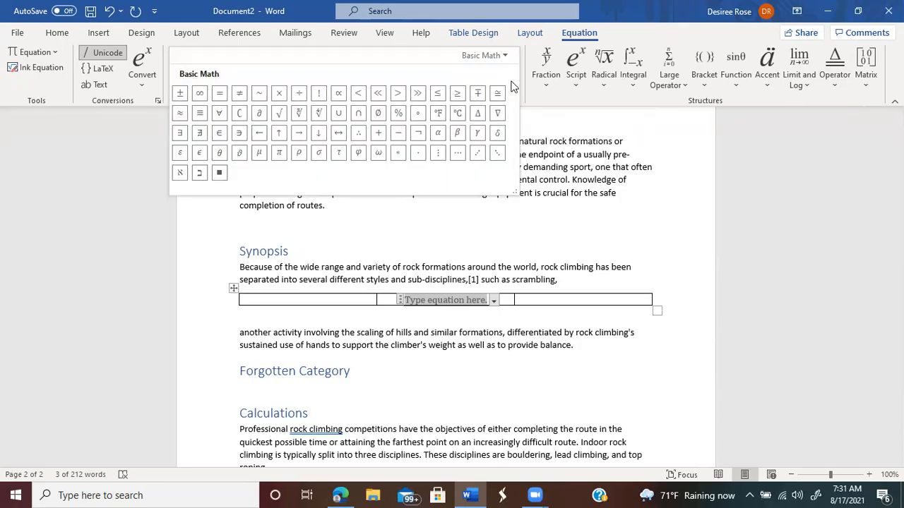
pyautogui.click(297, 159)
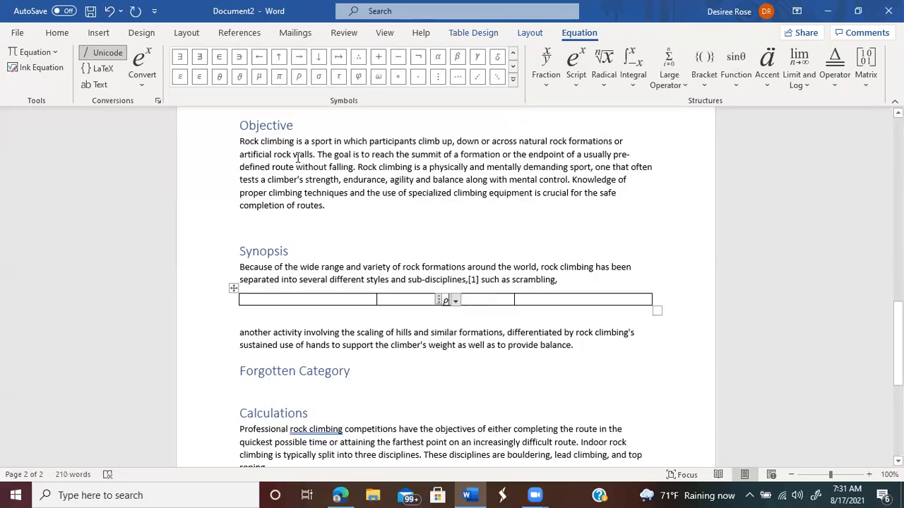
pyautogui.write('=')
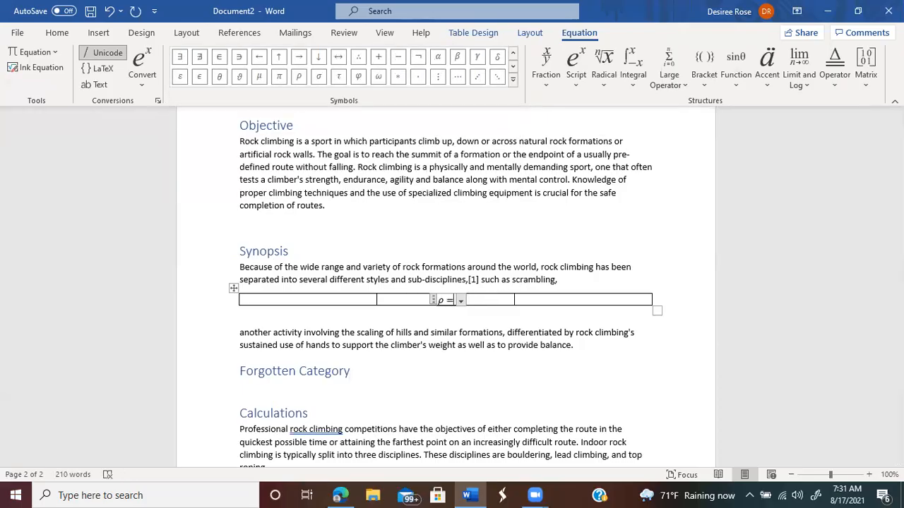
pyautogui.click(300, 154)
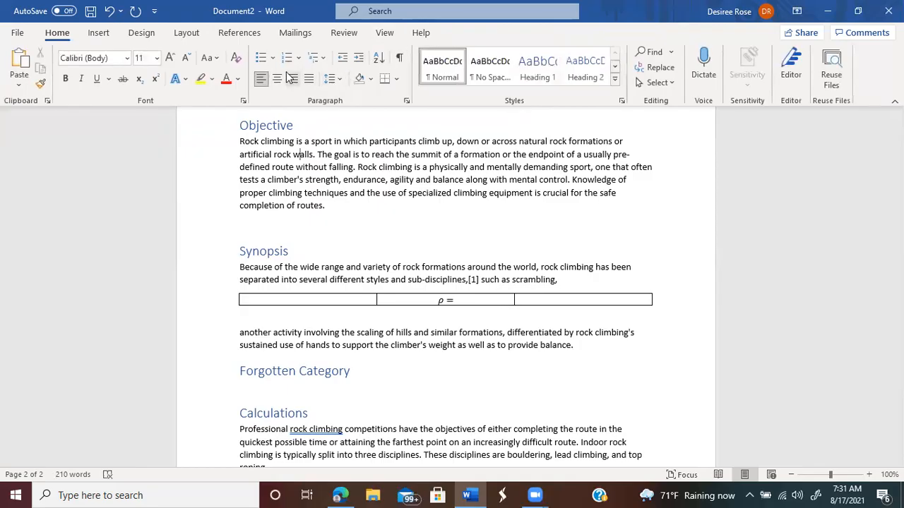
# Step: Reopen the ρ = equation for editing, leaving a stray empty equation inside 'walls'
pyautogui.click(100, 35)
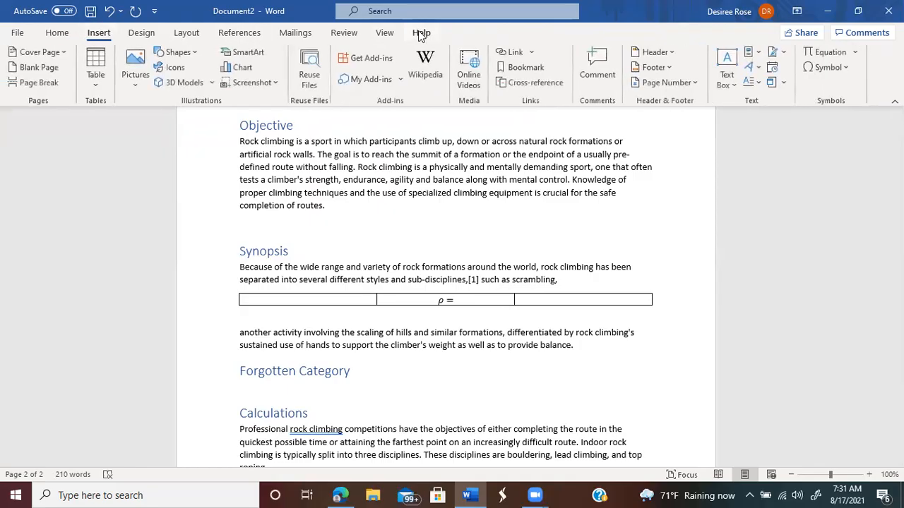
pyautogui.click(828, 53)
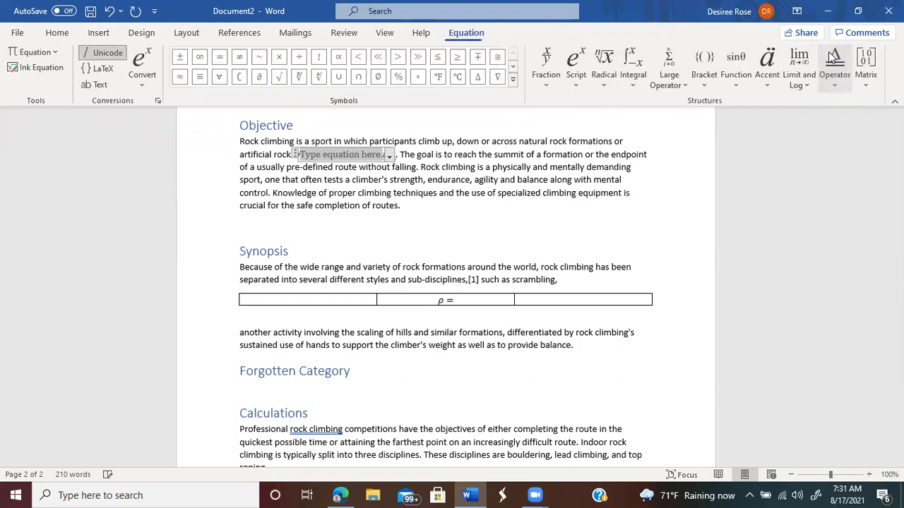
pyautogui.click(459, 302)
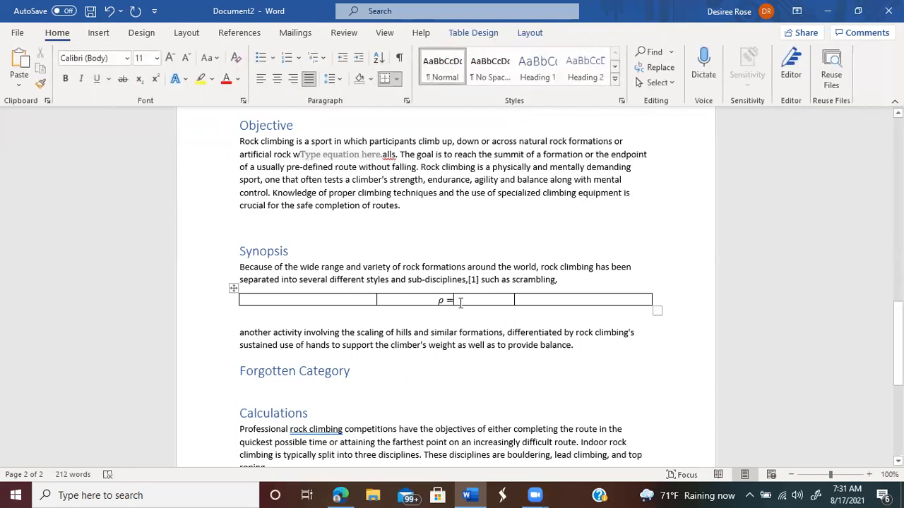
pyautogui.click(101, 33)
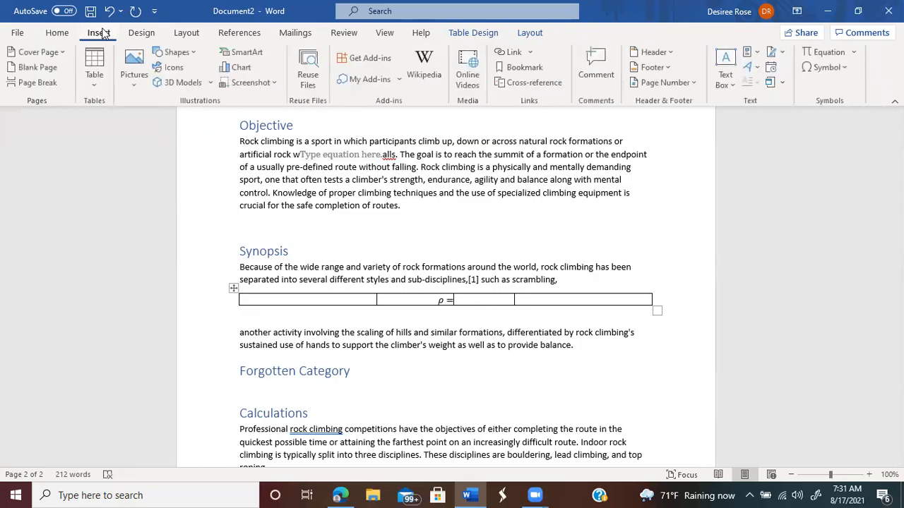
pyautogui.click(845, 53)
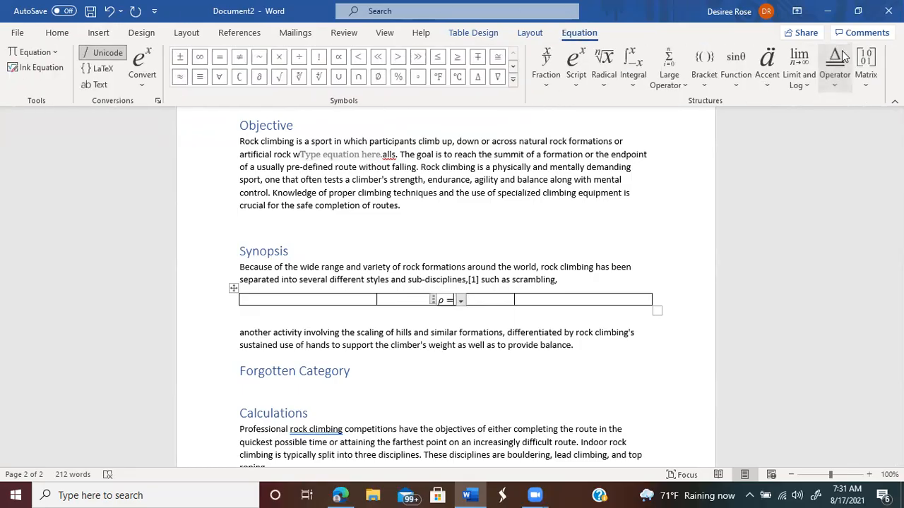
# Step: Insert a stacked fraction after ρ = with m as numerator and V as denominator
pyautogui.click(553, 84)
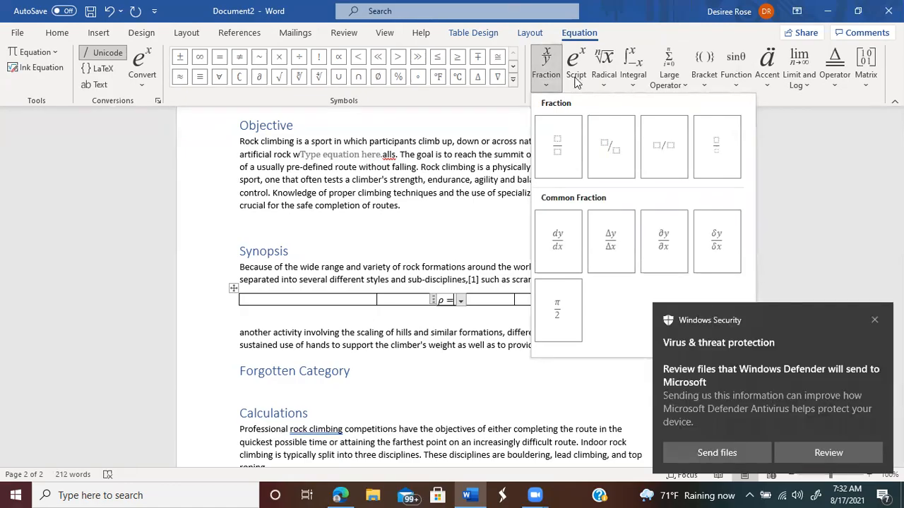
pyautogui.click(576, 81)
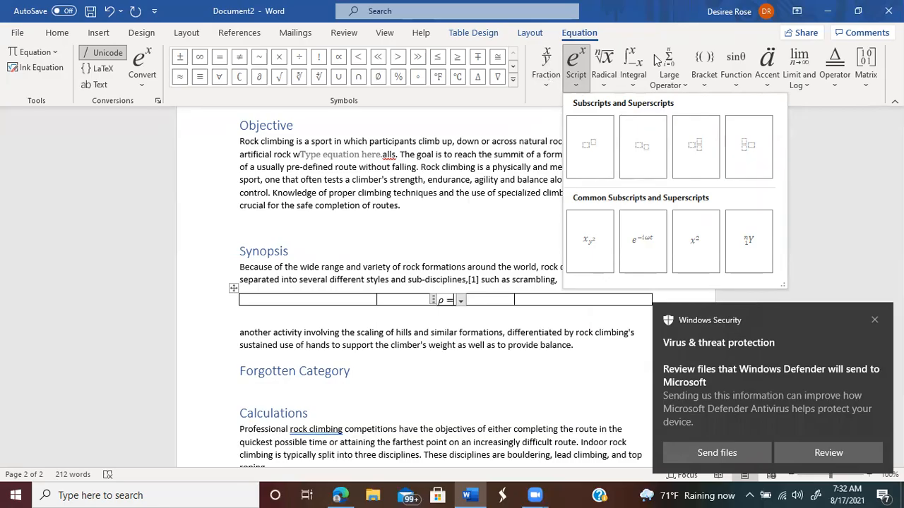
pyautogui.click(547, 68)
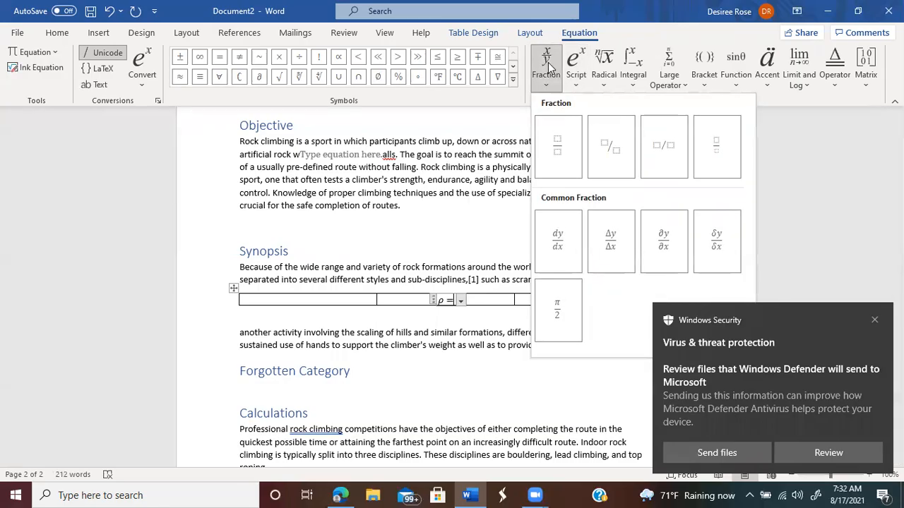
pyautogui.click(565, 145)
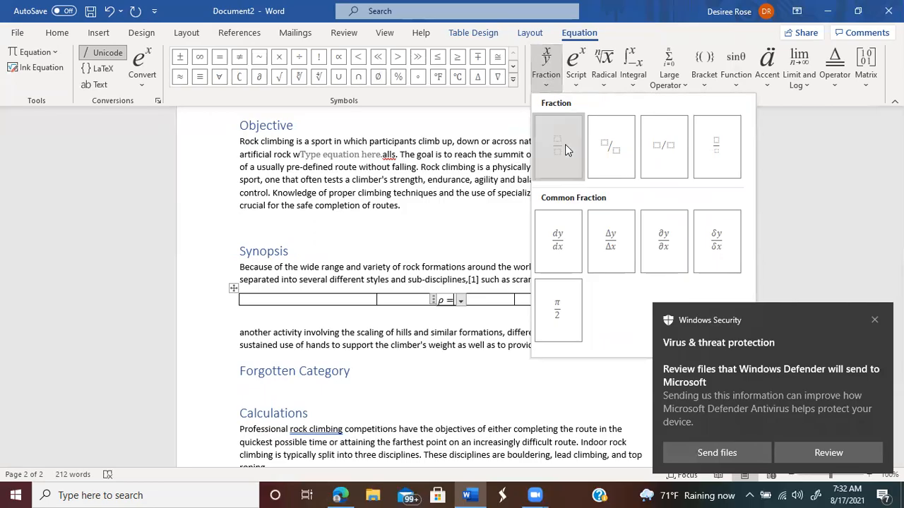
pyautogui.click(456, 298)
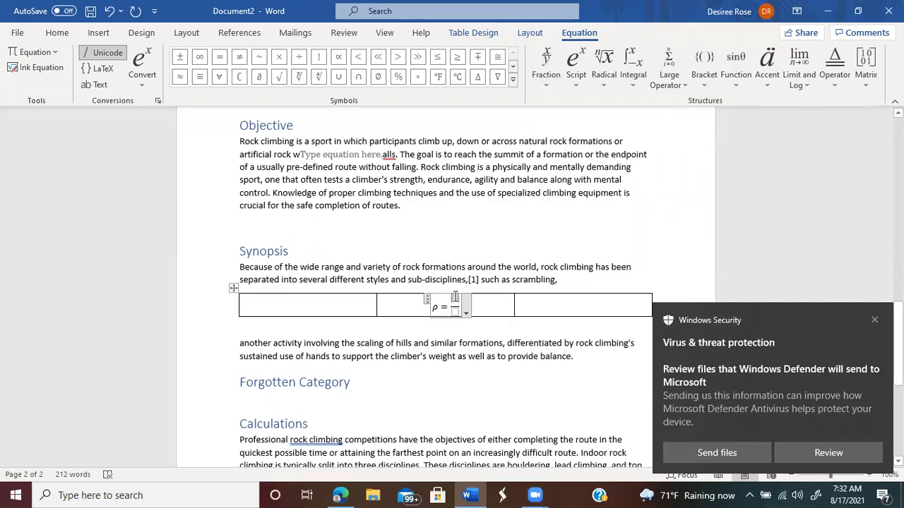
pyautogui.write('m/')
pyautogui.click(456, 308)
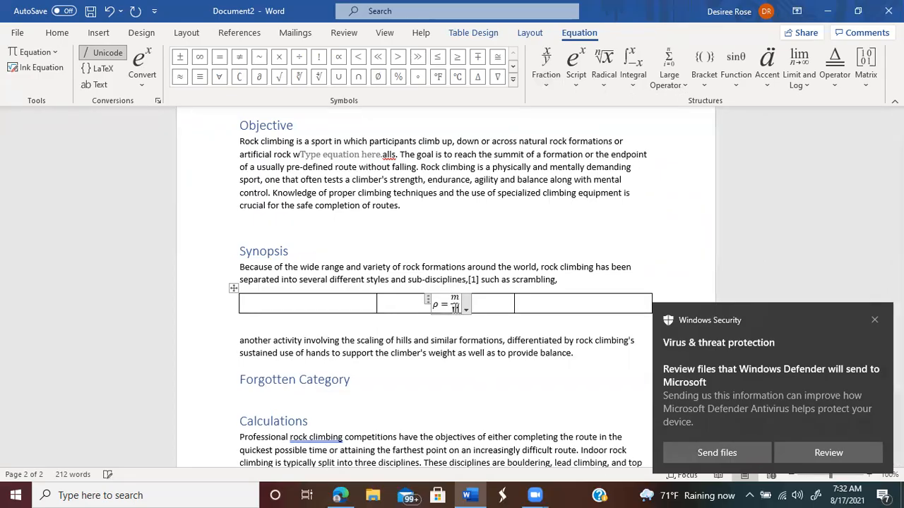
pyautogui.write('V')
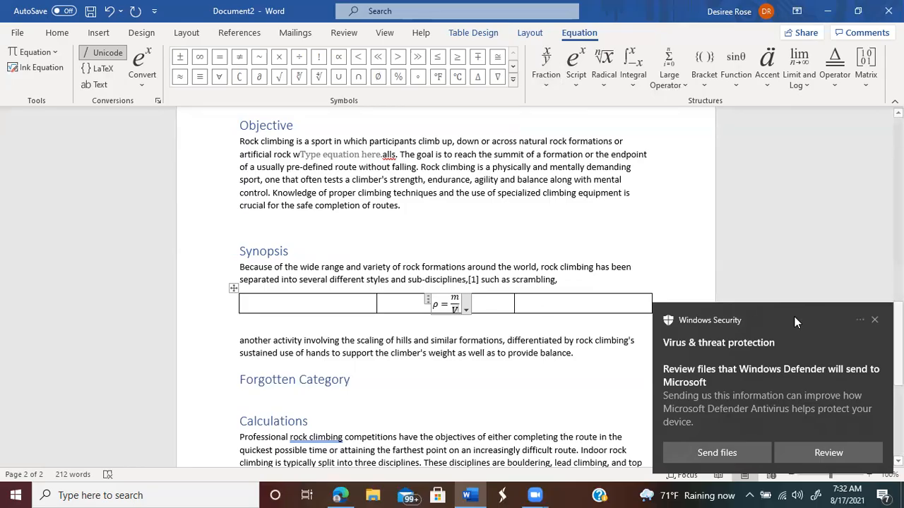
pyautogui.click(875, 320)
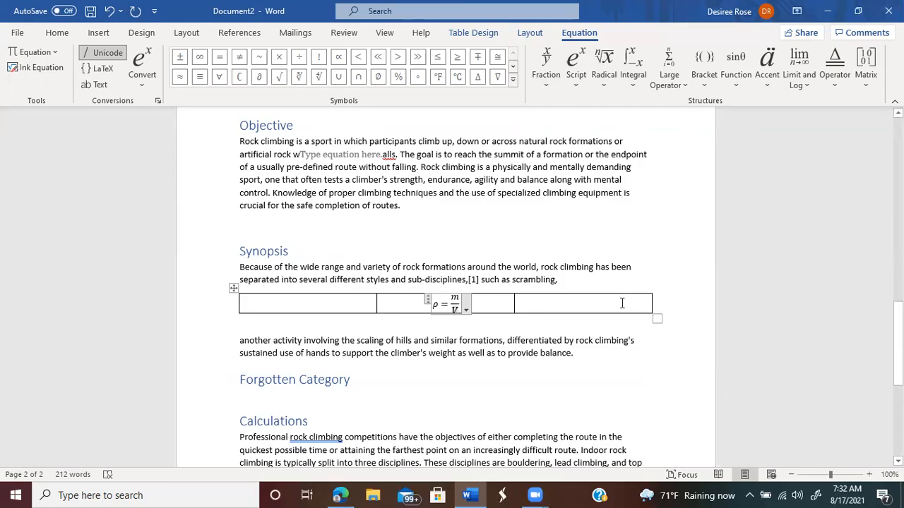
# Step: Add a right-aligned (1) in the table's last cell, undoing an accidental extra row
pyautogui.click(622, 304)
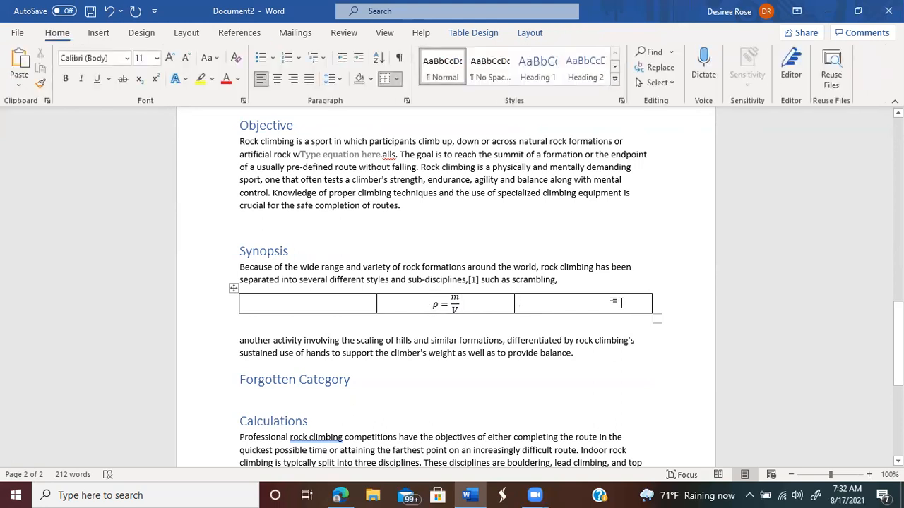
pyautogui.click(295, 82)
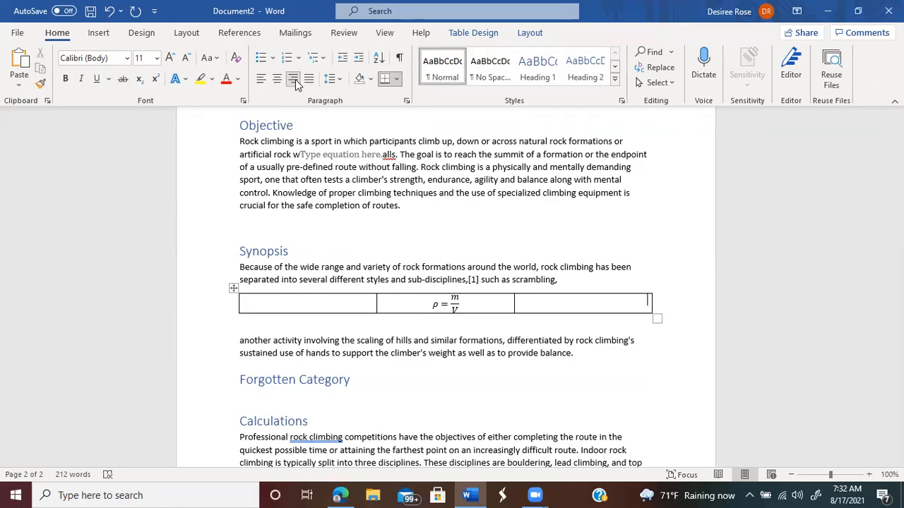
pyautogui.write('(1)')
pyautogui.click(657, 305)
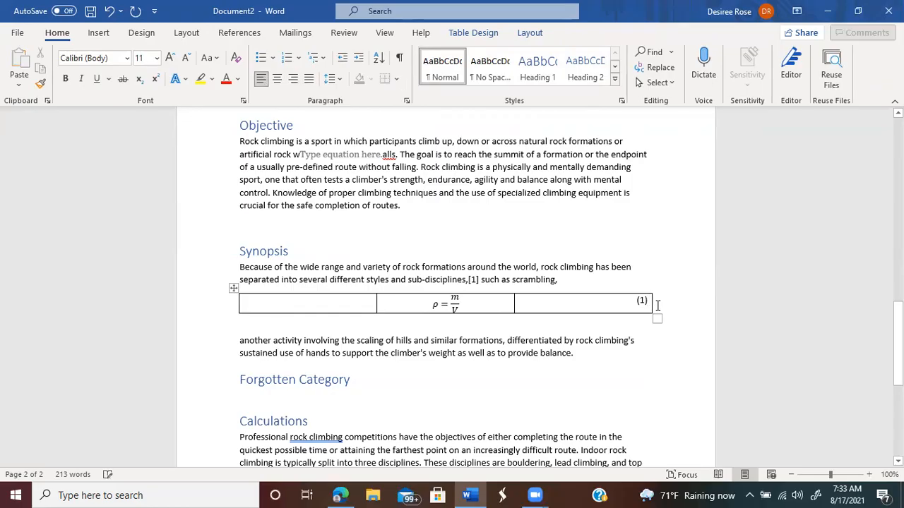
pyautogui.press('Return')
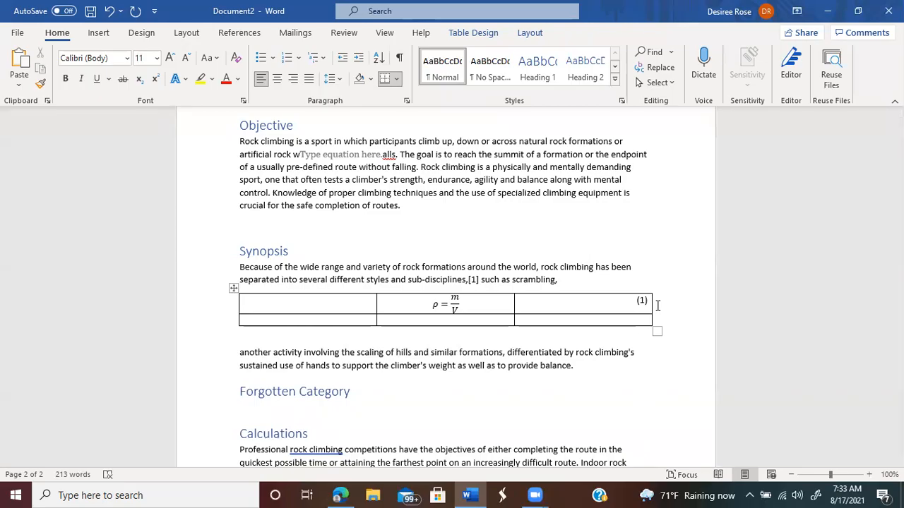
pyautogui.hotkey('ctrl', 'z')
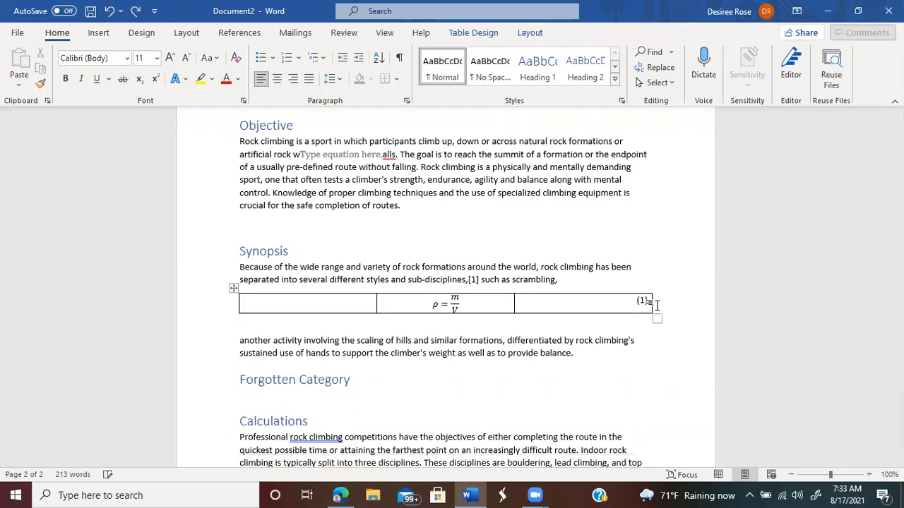
pyautogui.click(242, 325)
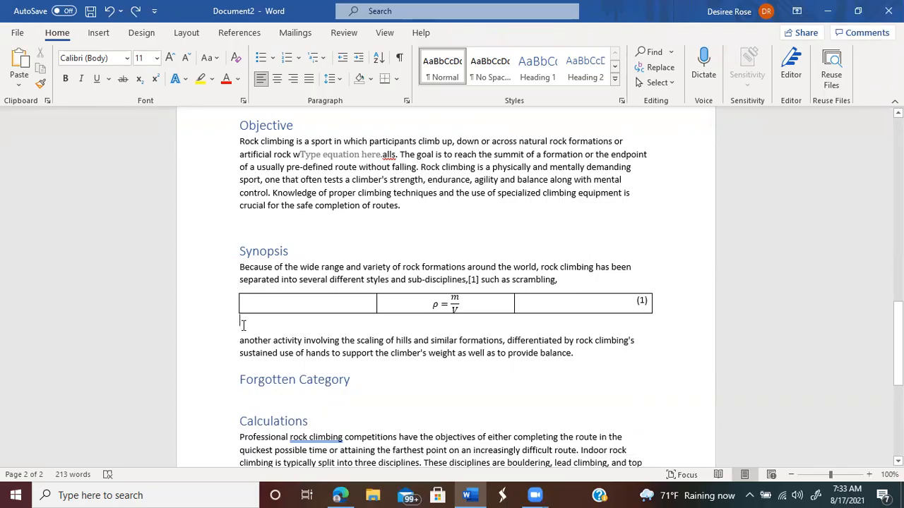
# Step: Start a new caption from References > Insert Caption with the label set to Equation
pyautogui.click(108, 33)
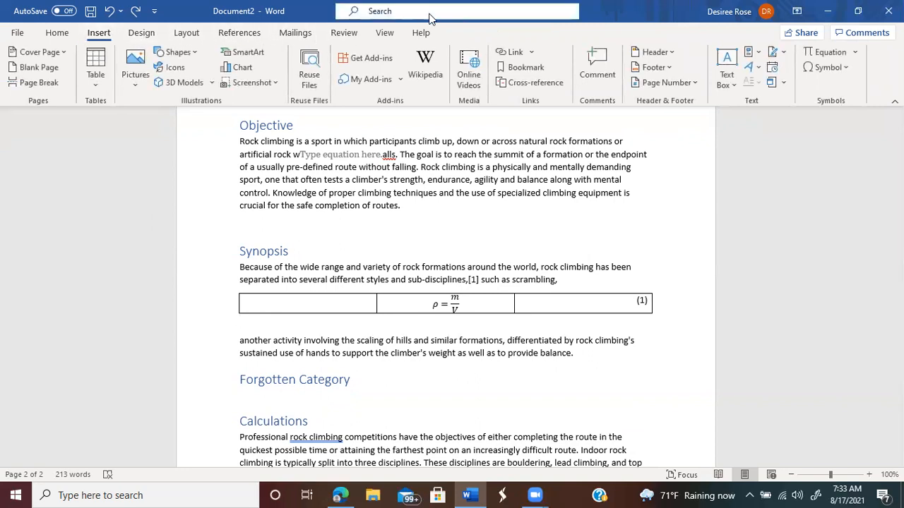
pyautogui.click(249, 34)
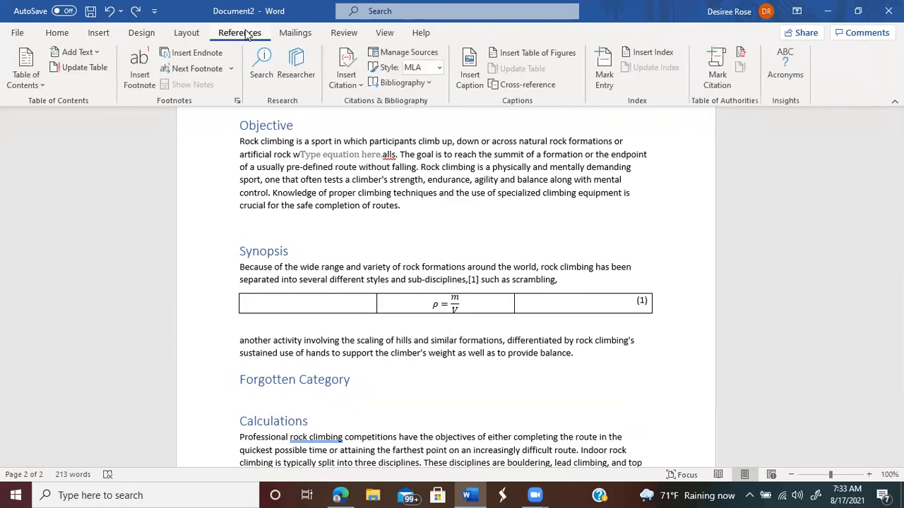
pyautogui.click(472, 62)
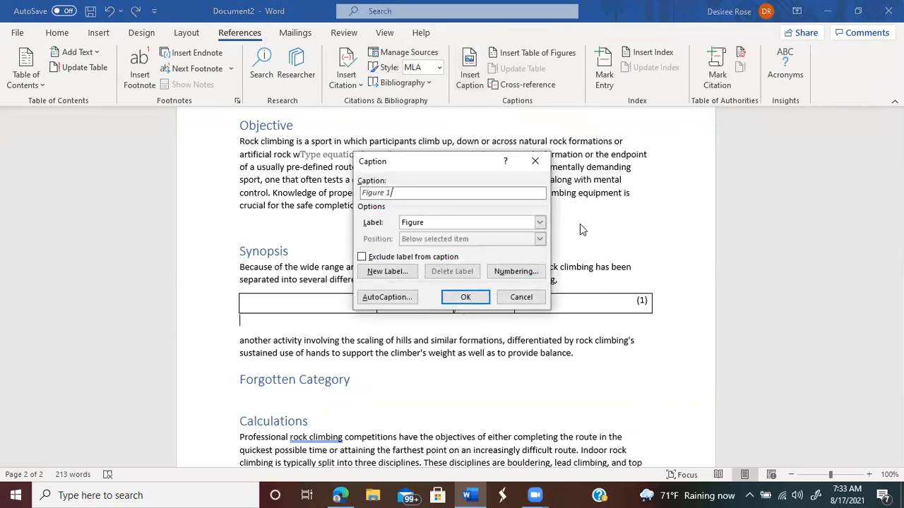
pyautogui.click(539, 223)
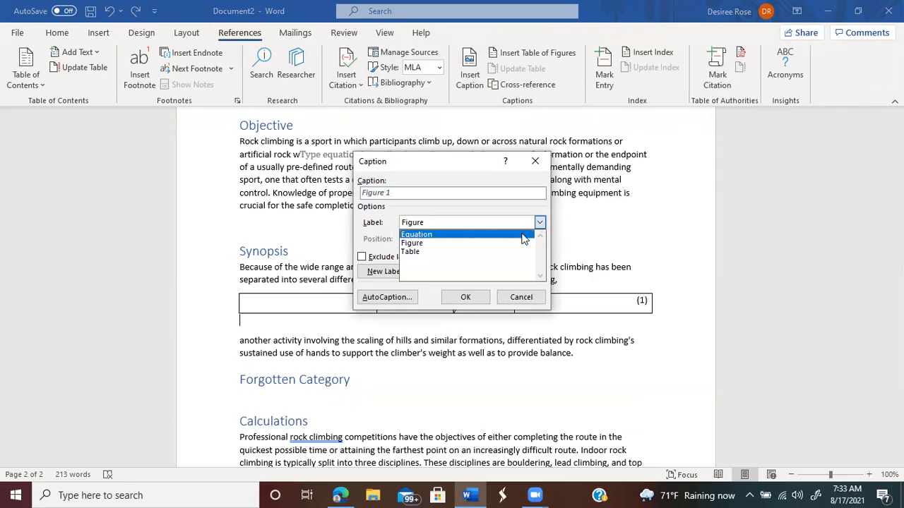
pyautogui.click(521, 236)
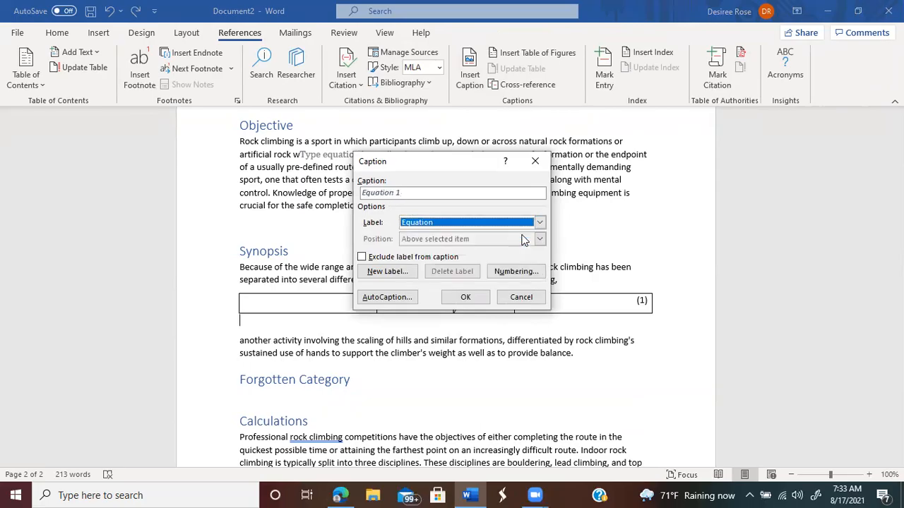
# Step: Complete the caption as '/Density Equation, where m is mass and V is volume' and confirm it
pyautogui.click(442, 193)
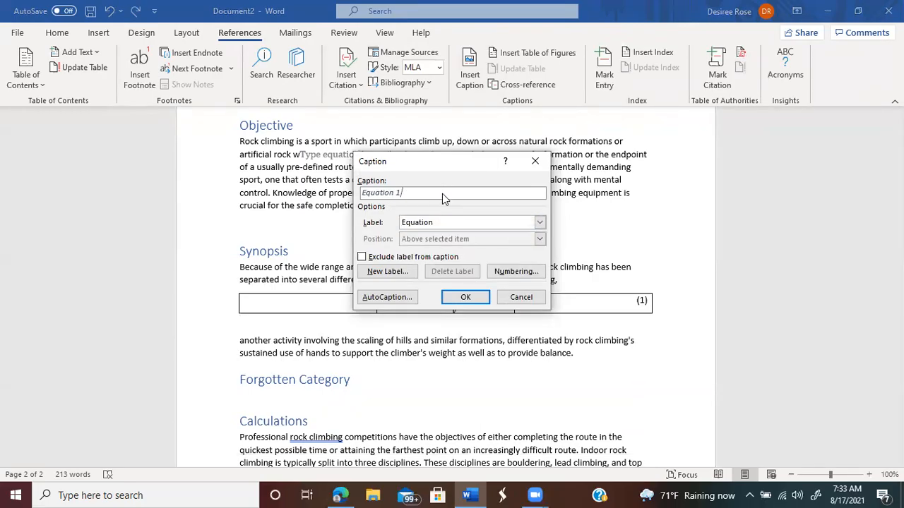
pyautogui.write('/')
pyautogui.write('Density Equation, where m = mass ands')
pyautogui.press('BackSpace')
pyautogui.write('V')
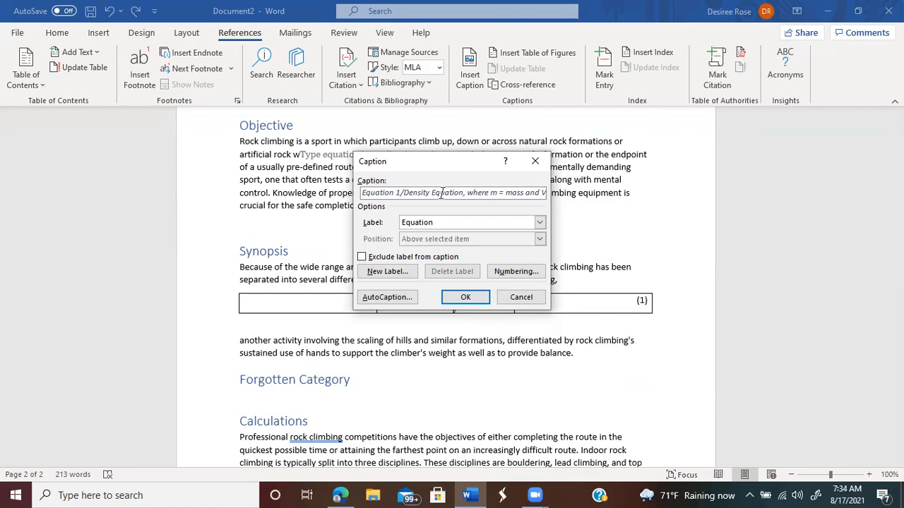
pyautogui.write(' = volu')
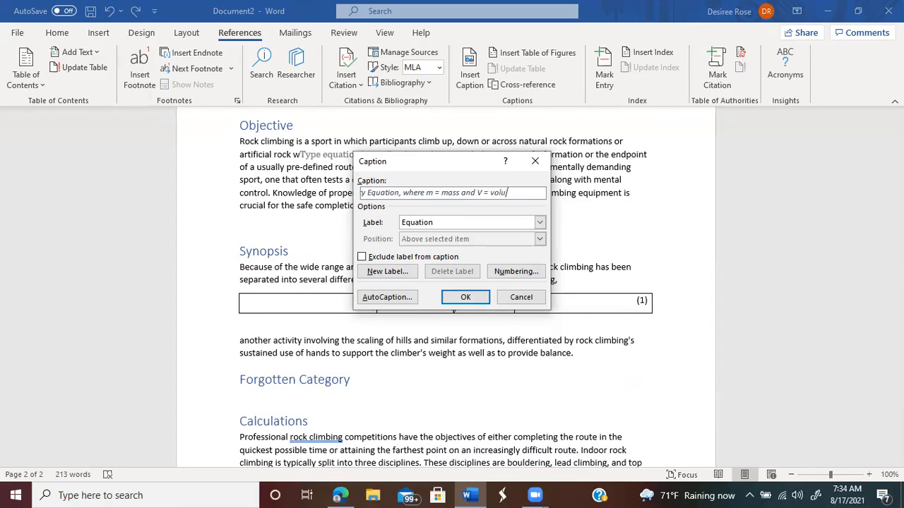
pyautogui.write('me')
pyautogui.click(440, 193)
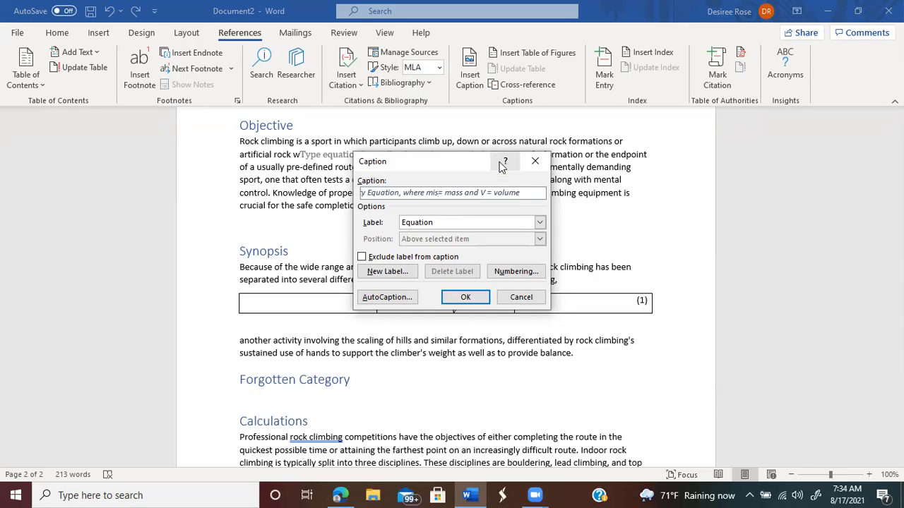
pyautogui.press('BackSpace')
pyautogui.press('BackSpace')
pyautogui.press('BackSpace')
pyautogui.write('is')
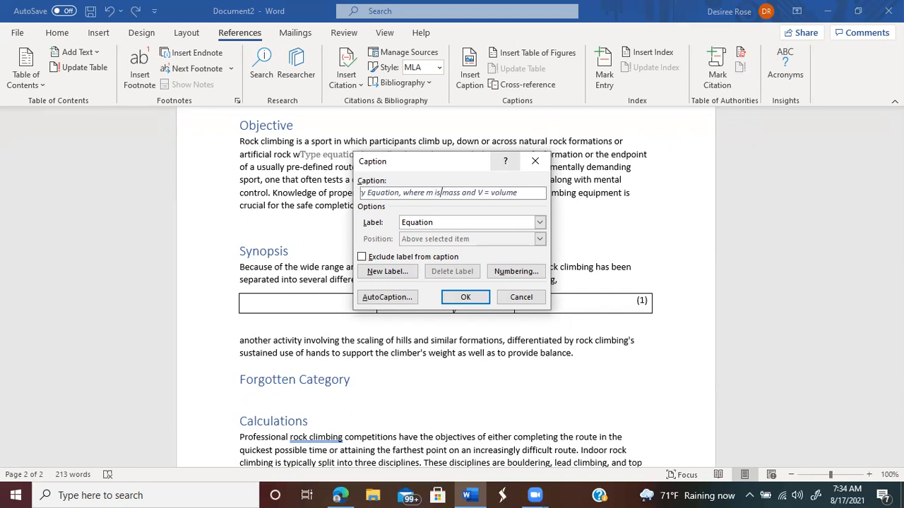
pyautogui.click(486, 192)
pyautogui.write('is')
pyautogui.click(467, 297)
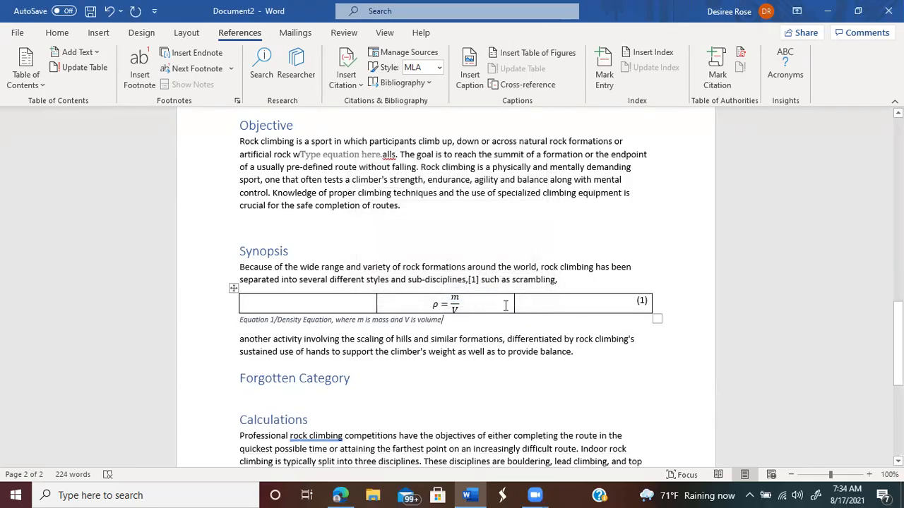
# Step: Set the equation table's borders to None via Table Properties > Borders and Shading
pyautogui.rightClick(559, 304)
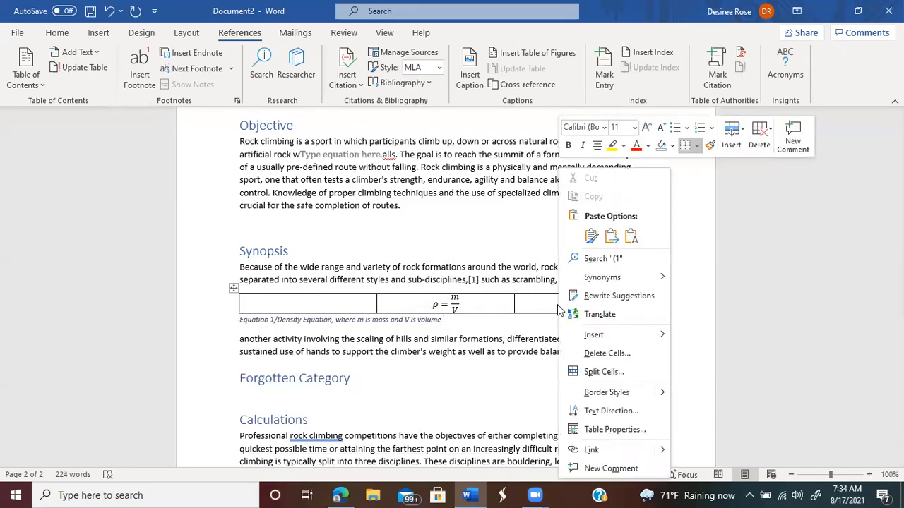
pyautogui.click(594, 431)
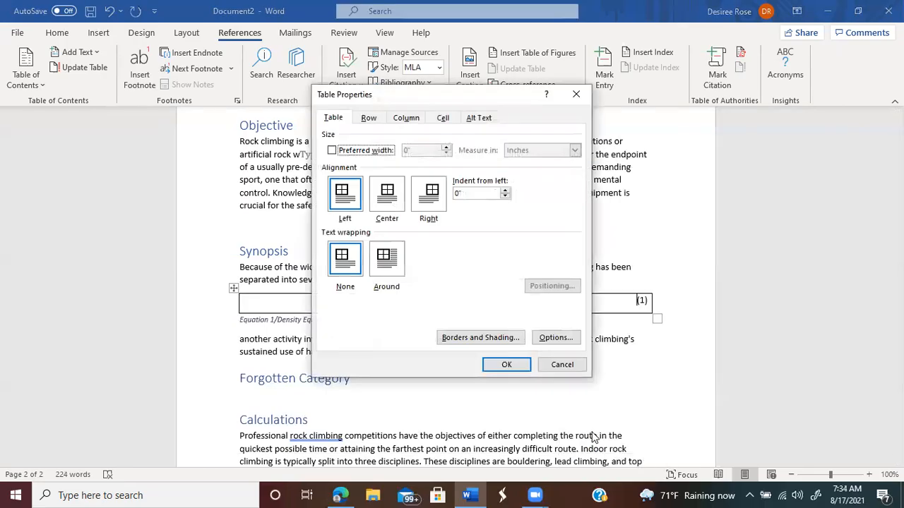
pyautogui.click(474, 339)
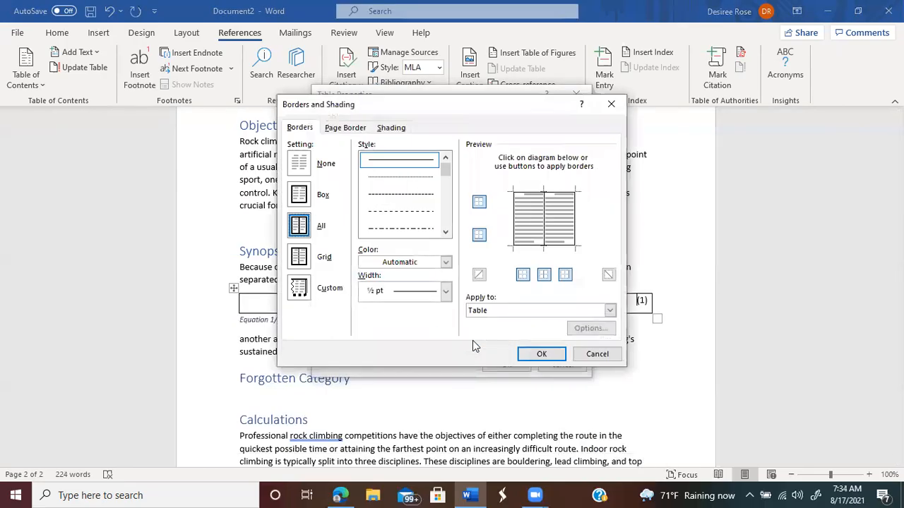
pyautogui.click(298, 161)
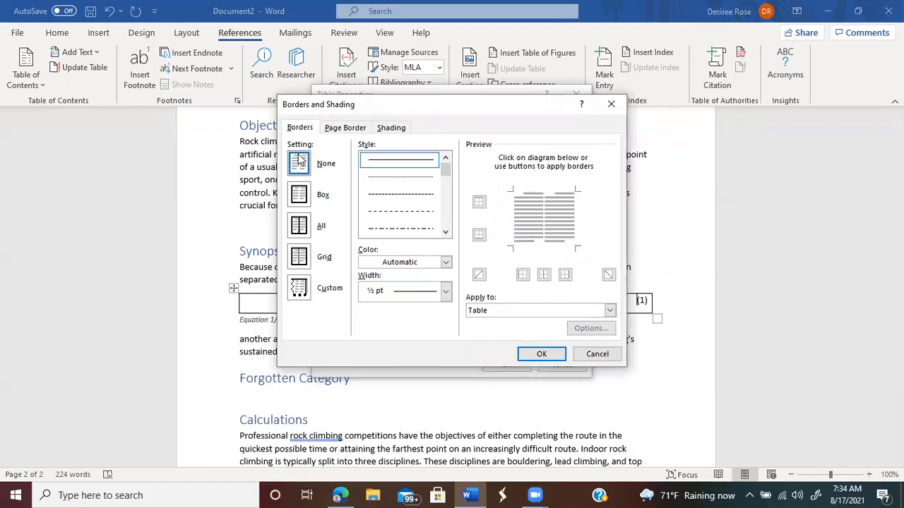
pyautogui.click(539, 359)
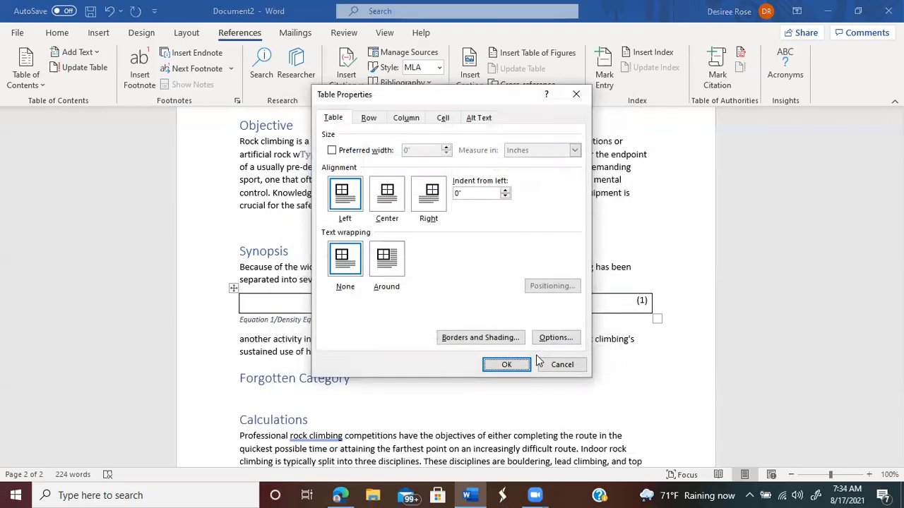
pyautogui.click(506, 364)
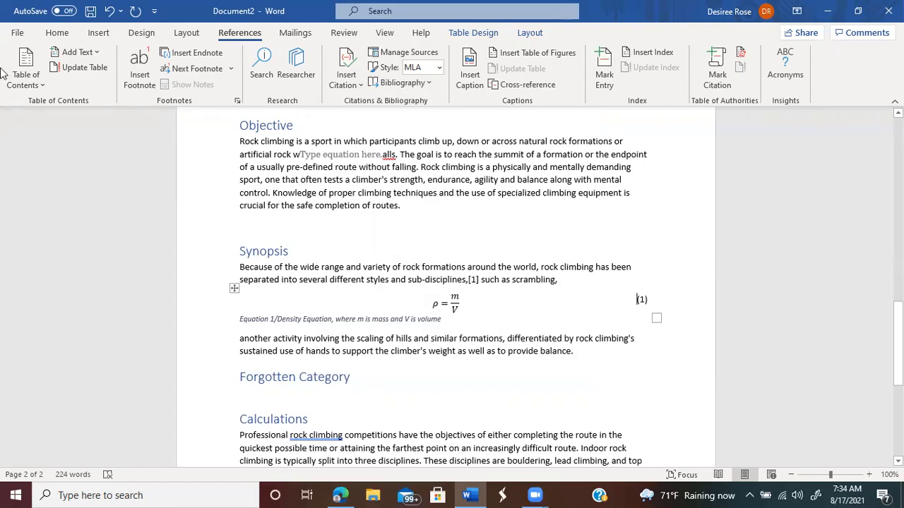
# Step: Save the report to the Desktop with the file name 'Demo file'
pyautogui.click(16, 34)
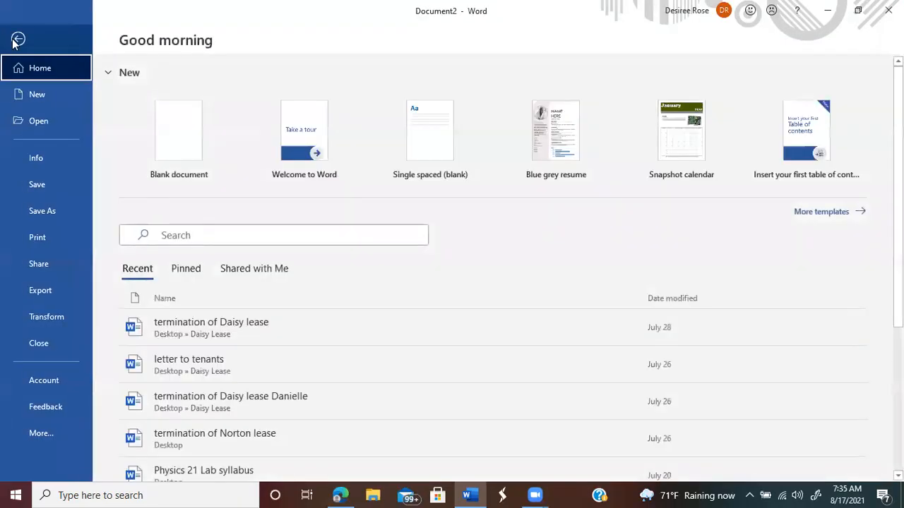
pyautogui.click(31, 189)
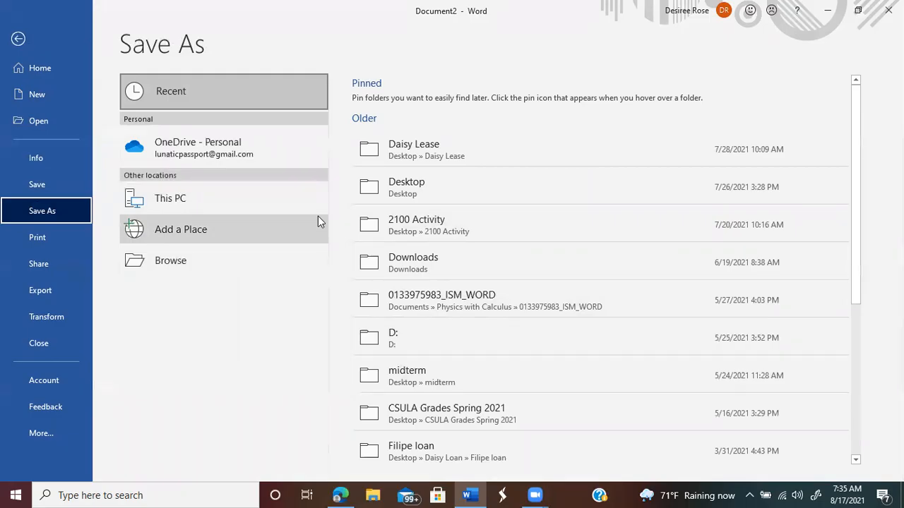
pyautogui.click(405, 186)
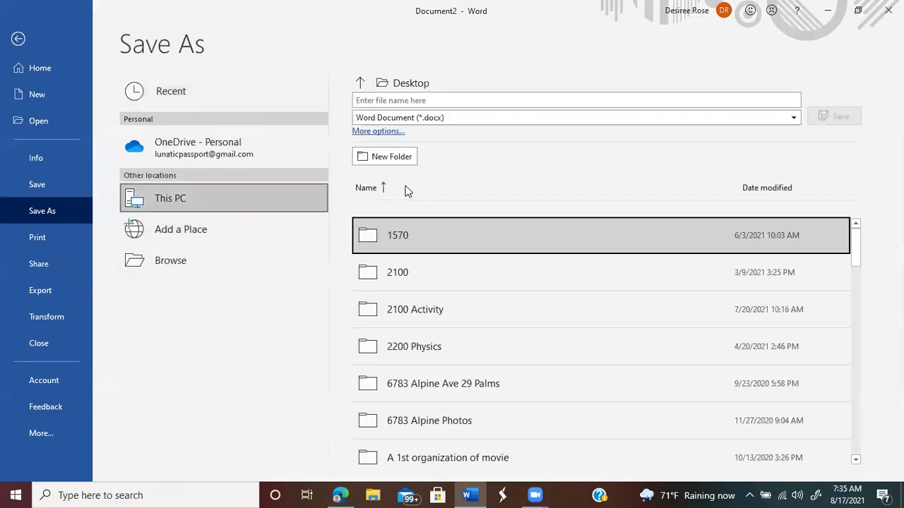
pyautogui.click(413, 99)
pyautogui.write('De')
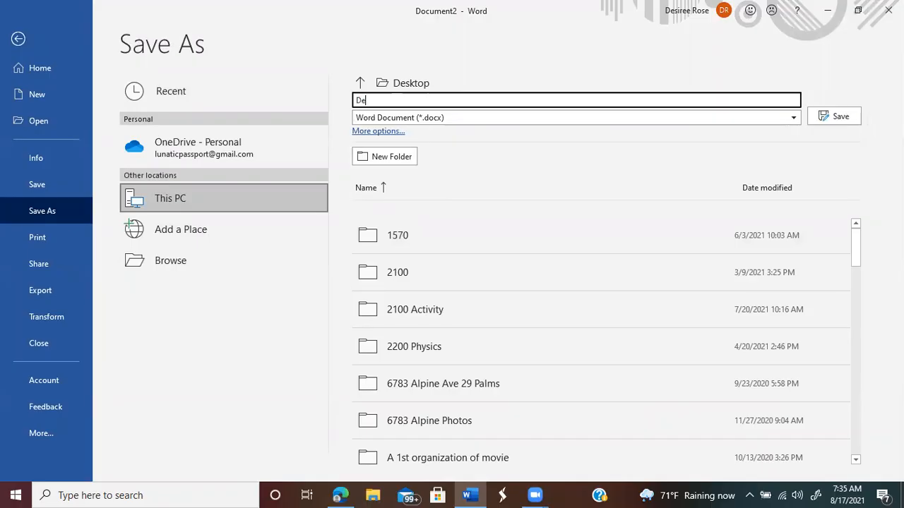
pyautogui.write('mo file')
pyautogui.click(835, 115)
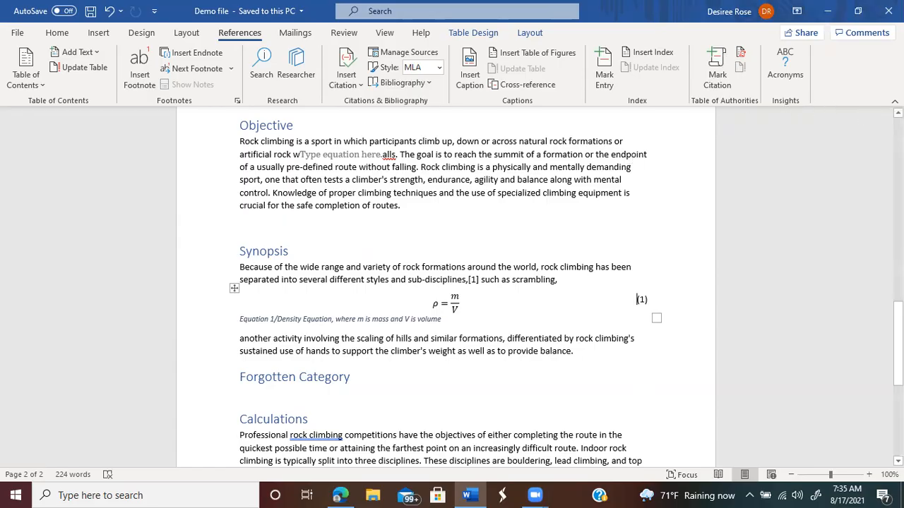
# Step: Scroll back to page 1 and place the cursor on the empty line below the Contents
pyautogui.scroll(5, 452, 283)
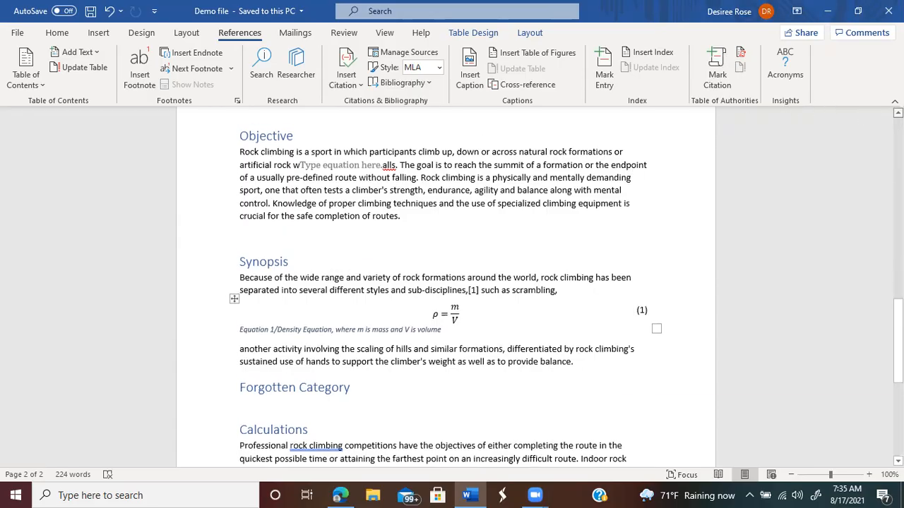
pyautogui.scroll(5, 452, 282)
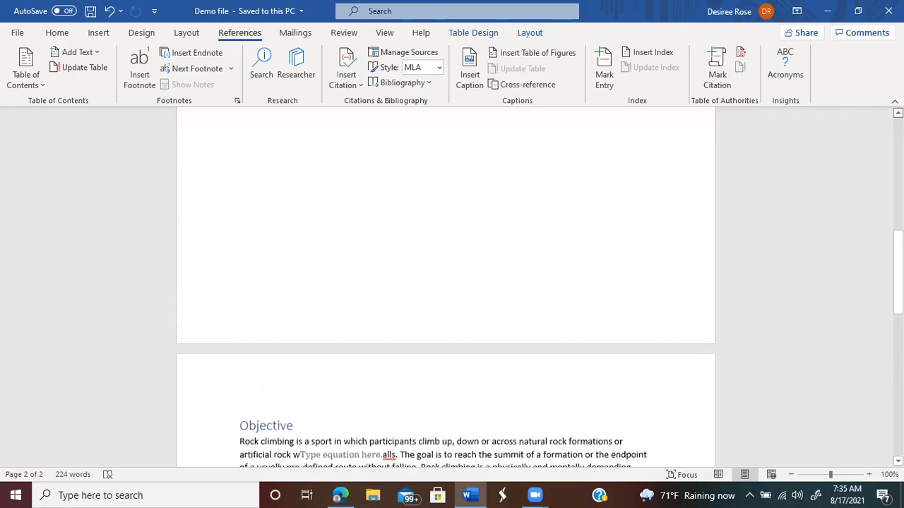
pyautogui.scroll(5, 442, 178)
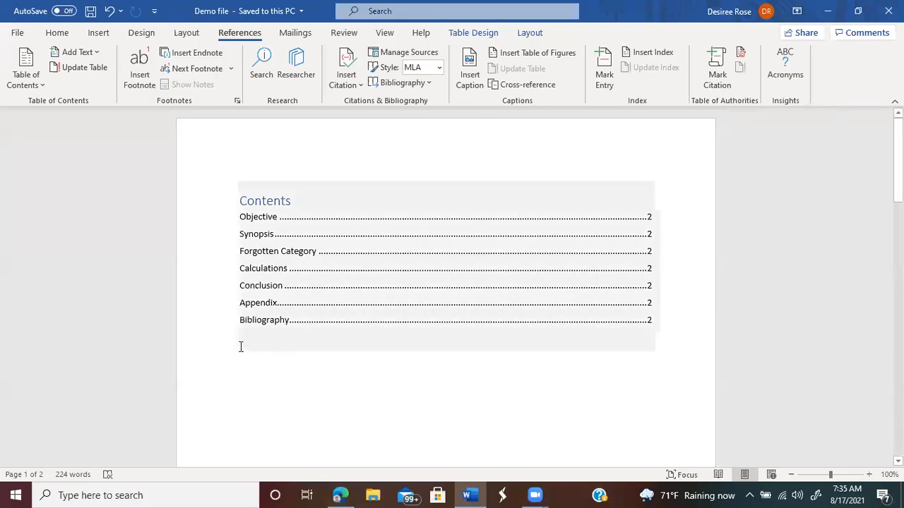
pyautogui.click(240, 347)
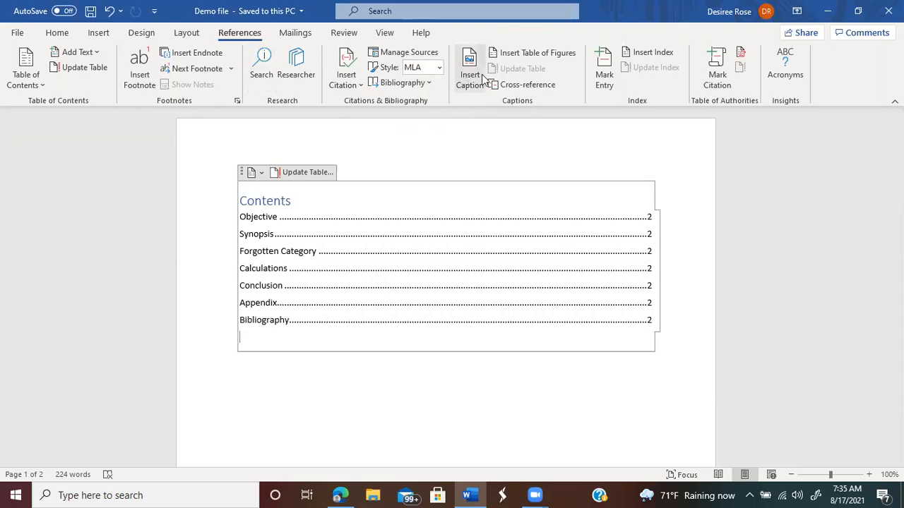
# Step: Insert a table of figures using the Equation caption label
pyautogui.click(538, 53)
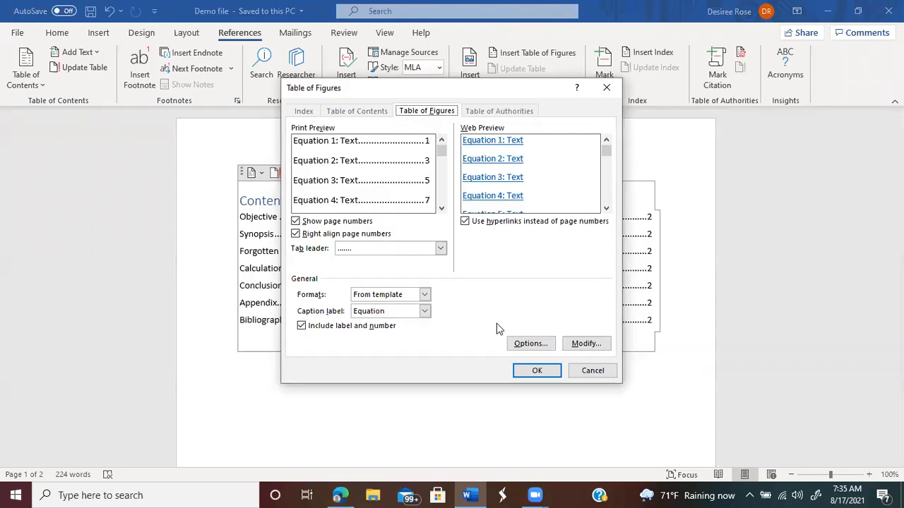
pyautogui.click(542, 375)
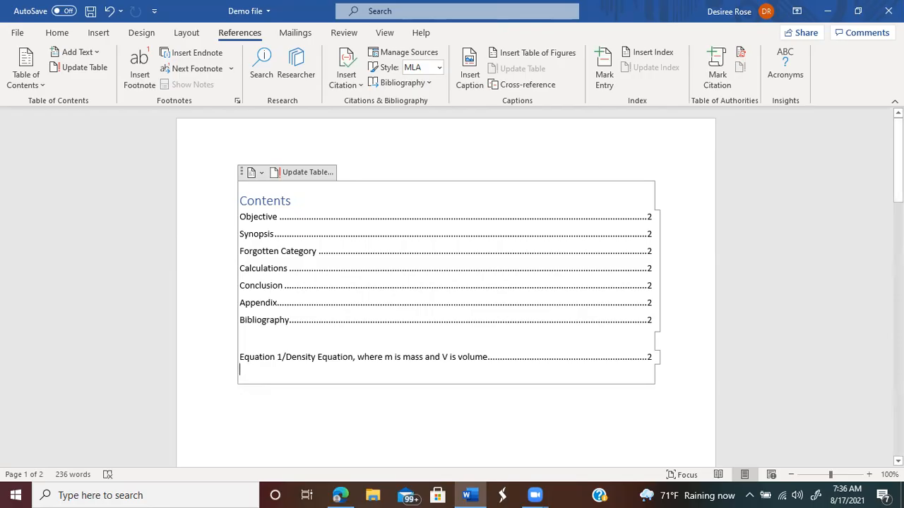
# Step: Split the Synopsis after 'weight as' with an empty line before 'well as to provide balance.'
pyautogui.rightClick(897, 254)
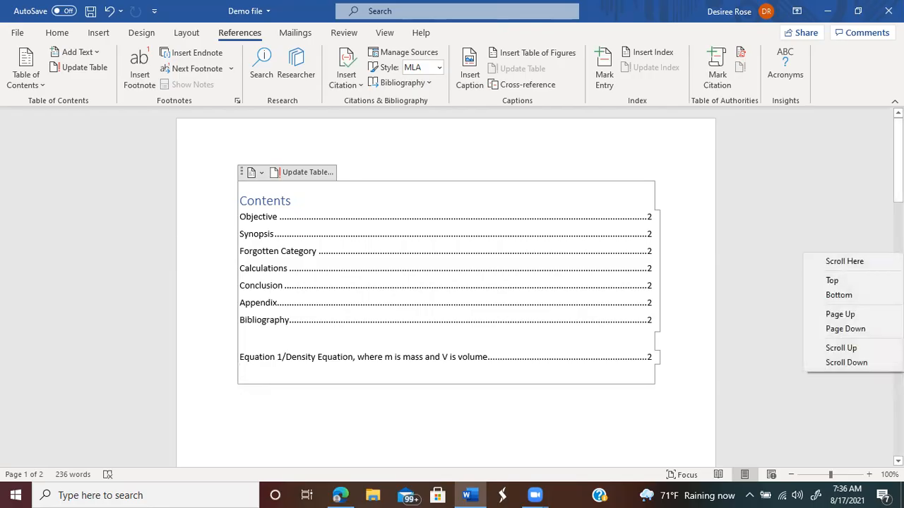
pyautogui.press('Escape')
pyautogui.click(898, 254)
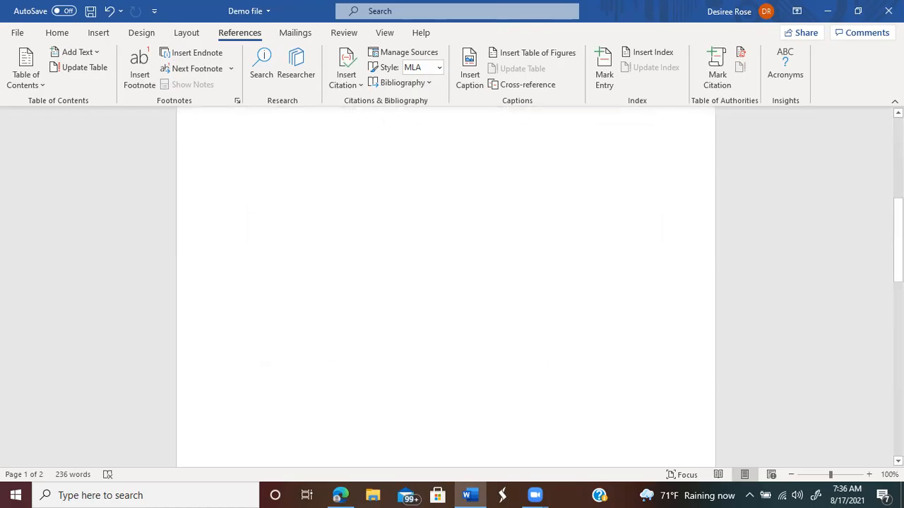
pyautogui.moveTo(898, 240); pyautogui.dragTo(898, 364)
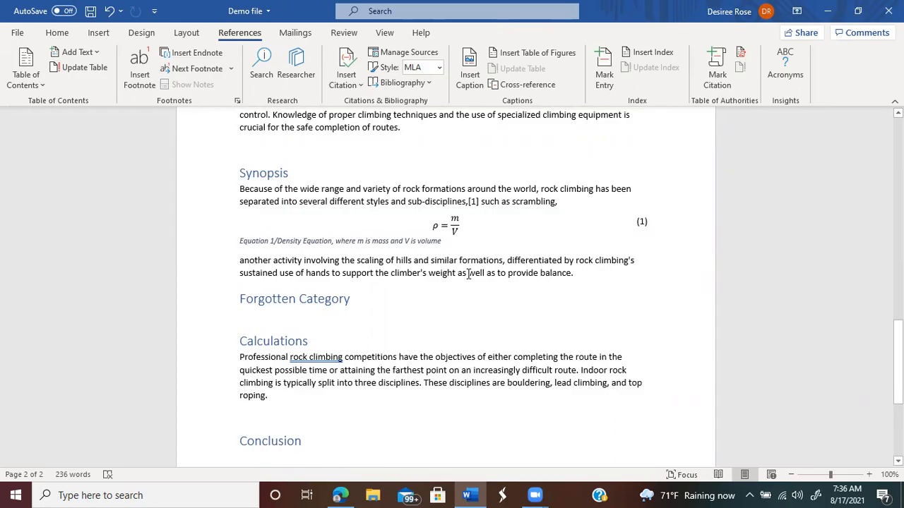
pyautogui.click(469, 273)
pyautogui.press('Return')
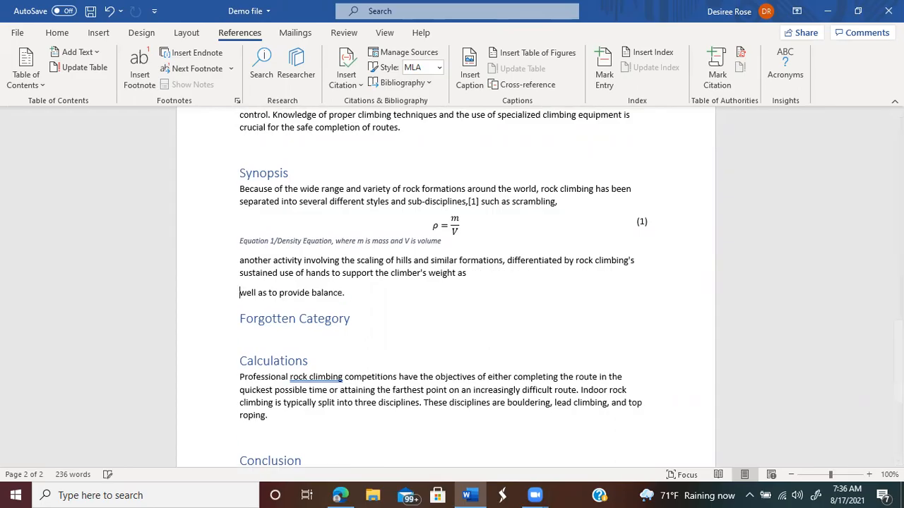
pyautogui.press('Return')
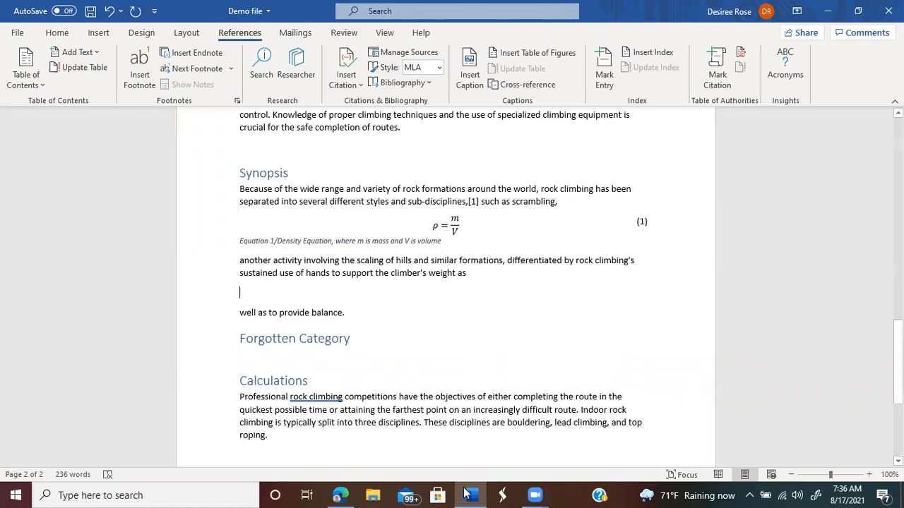
# Step: Save the Rock climbing infobox photo from Edge to the Desktop as 190px-Tom_Frost_-_Robbins_ventures_up_-_1961.jpg
pyautogui.click(333, 493)
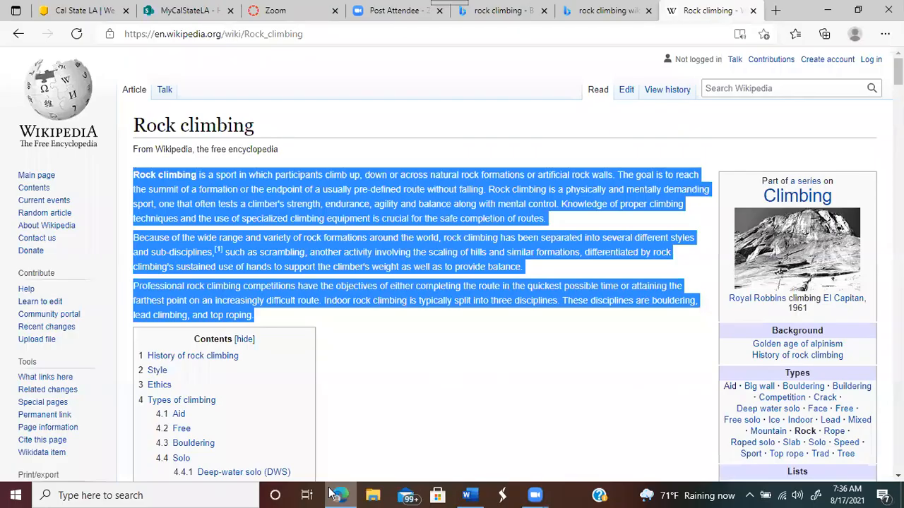
pyautogui.rightClick(796, 251)
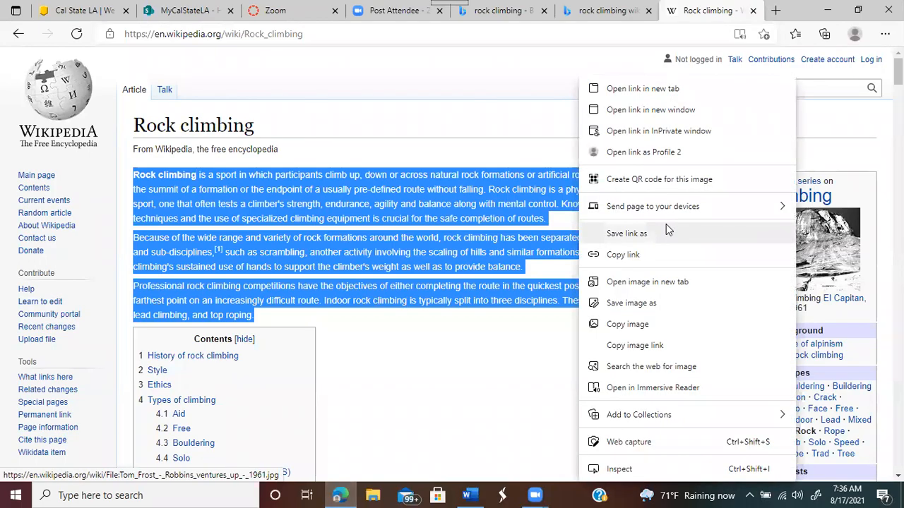
pyautogui.click(637, 307)
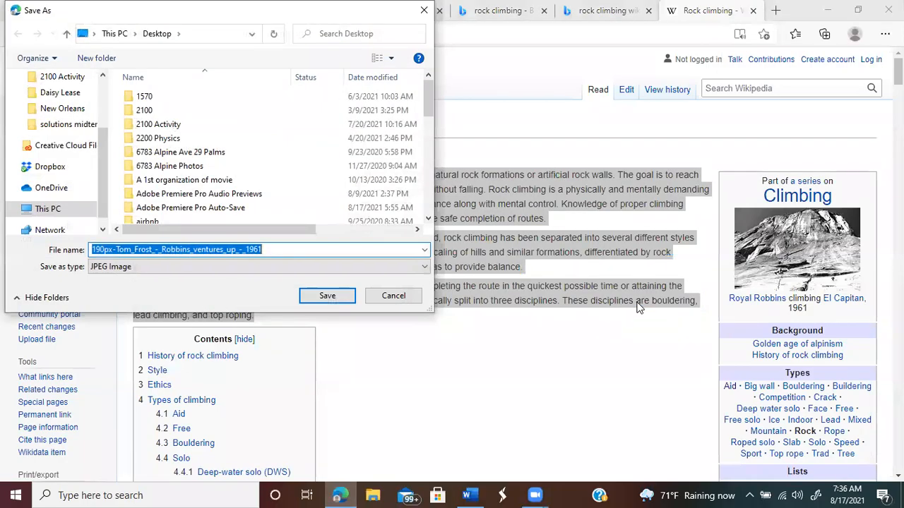
pyautogui.click(66, 36)
pyautogui.click(66, 35)
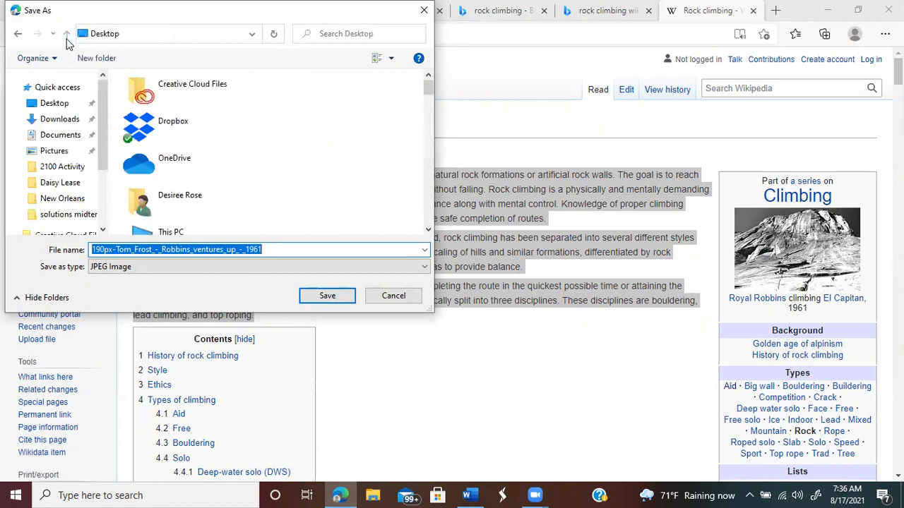
pyautogui.click(327, 296)
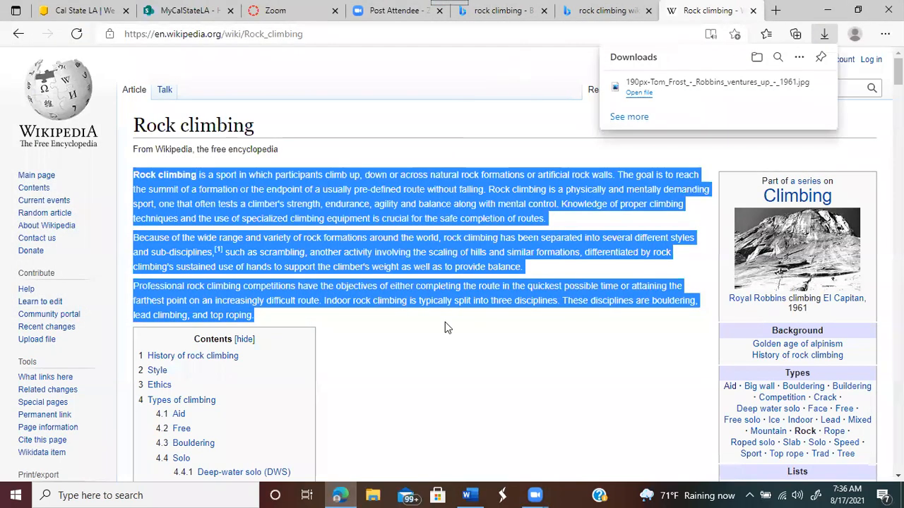
pyautogui.click(466, 494)
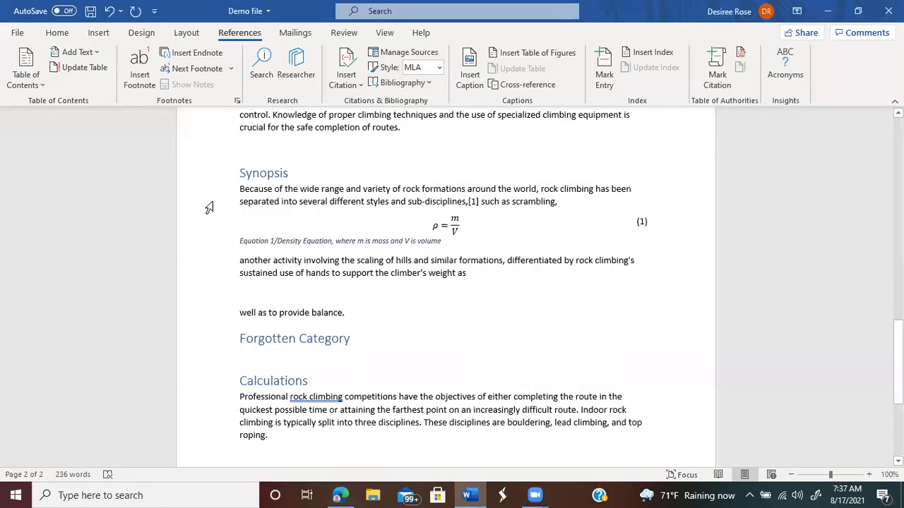
# Step: Open Insert > Pictures > This Device and navigate up to the Desktop folder
pyautogui.click(99, 35)
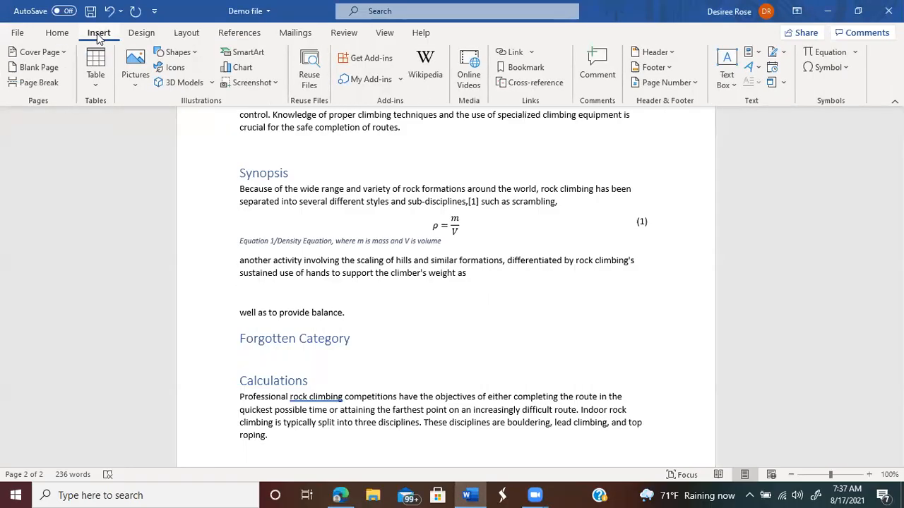
pyautogui.click(134, 64)
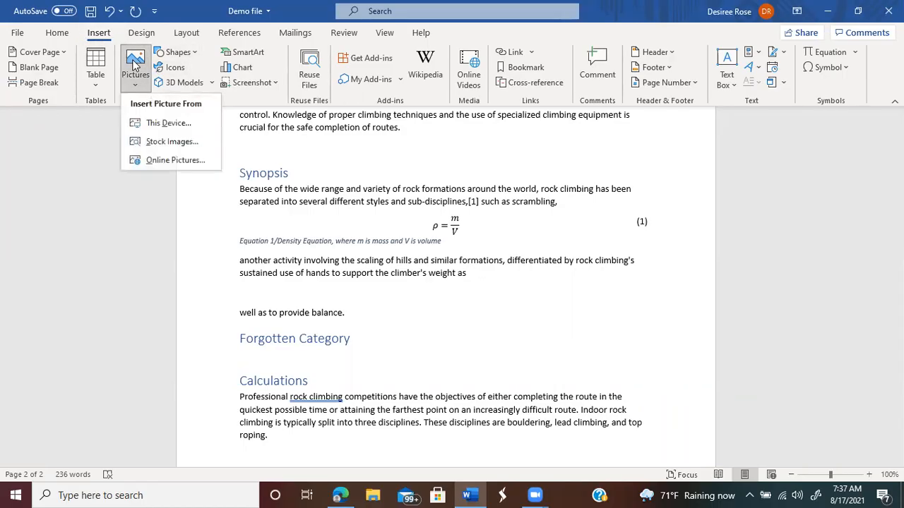
pyautogui.click(157, 130)
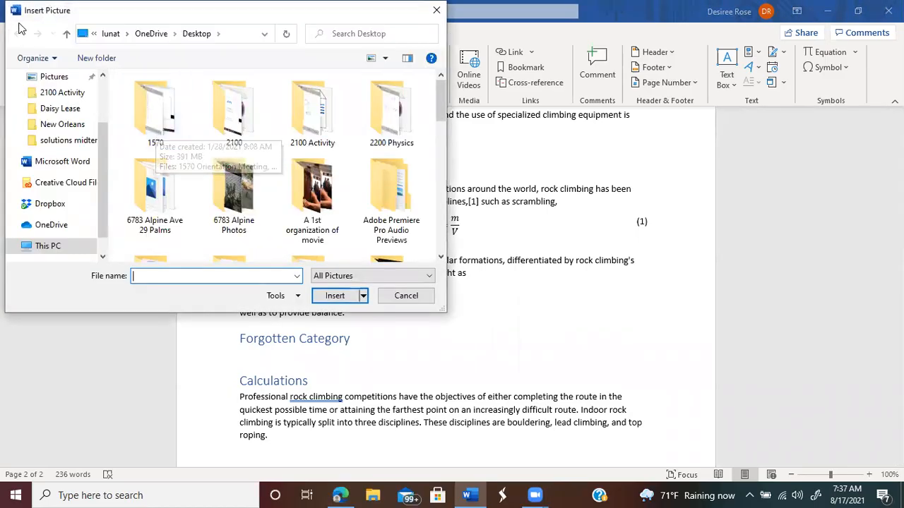
pyautogui.click(66, 33)
pyautogui.doubleClick(67, 34)
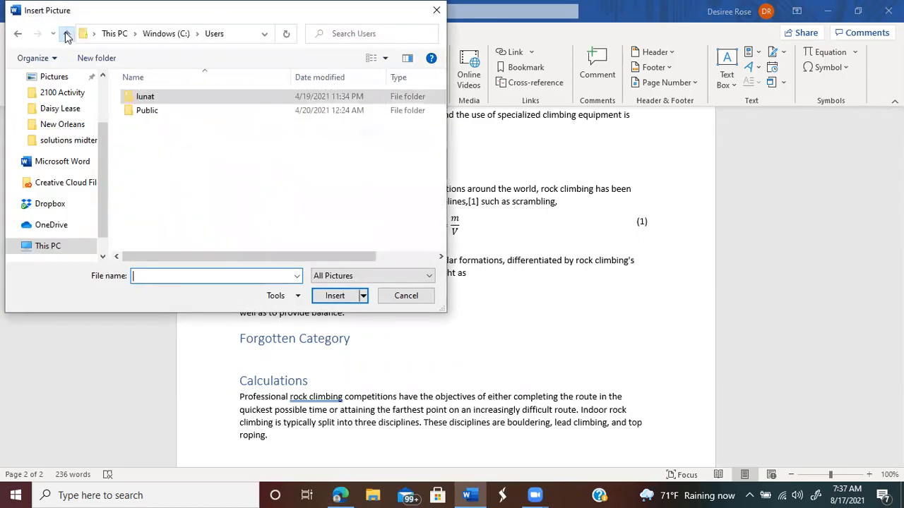
pyautogui.click(67, 33)
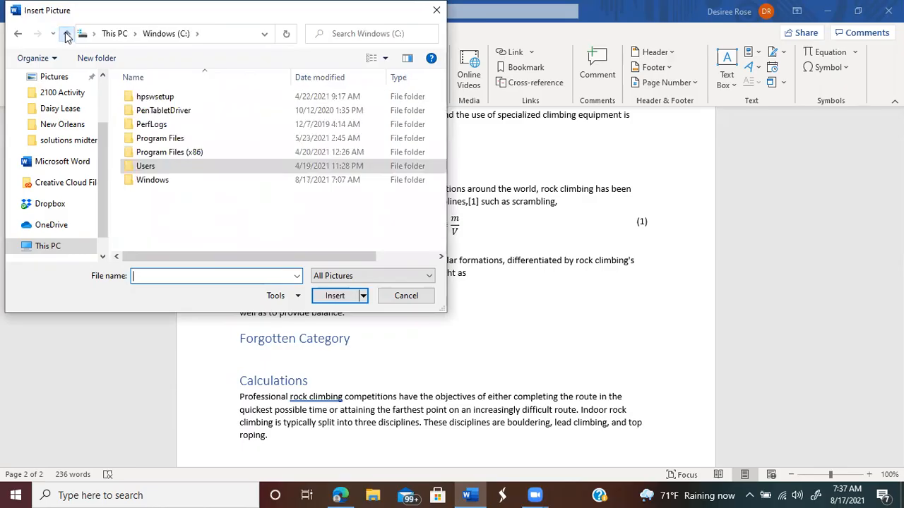
pyautogui.click(67, 34)
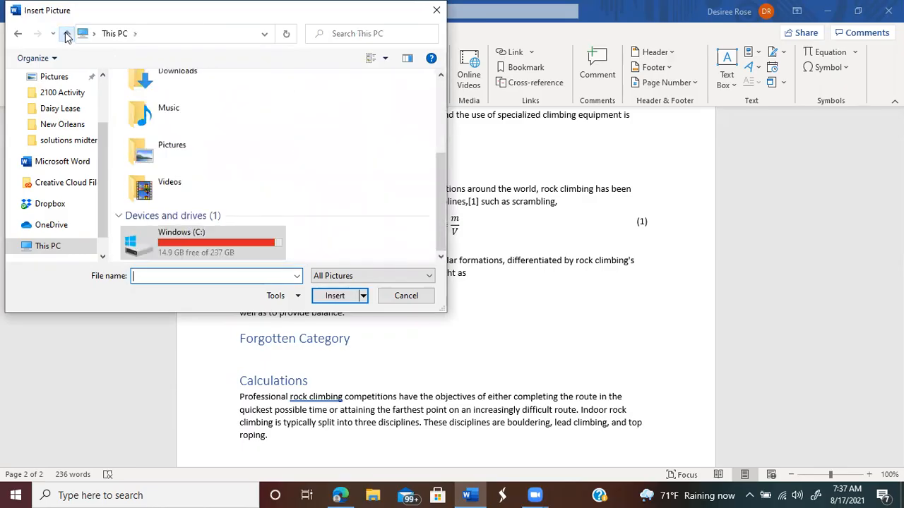
pyautogui.click(67, 34)
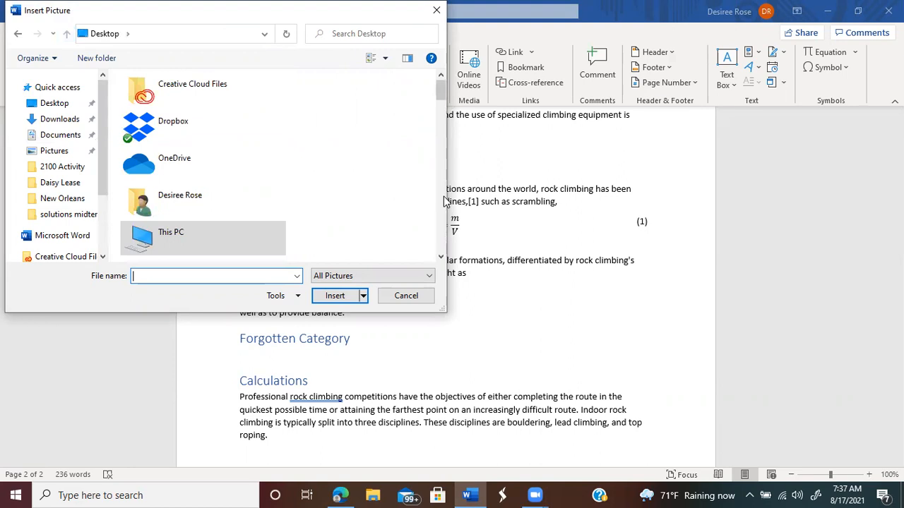
# Step: Select the 1961 Tom Frost climbing JPG and insert it into the Synopsis
pyautogui.scroll(-5, 442, 208)
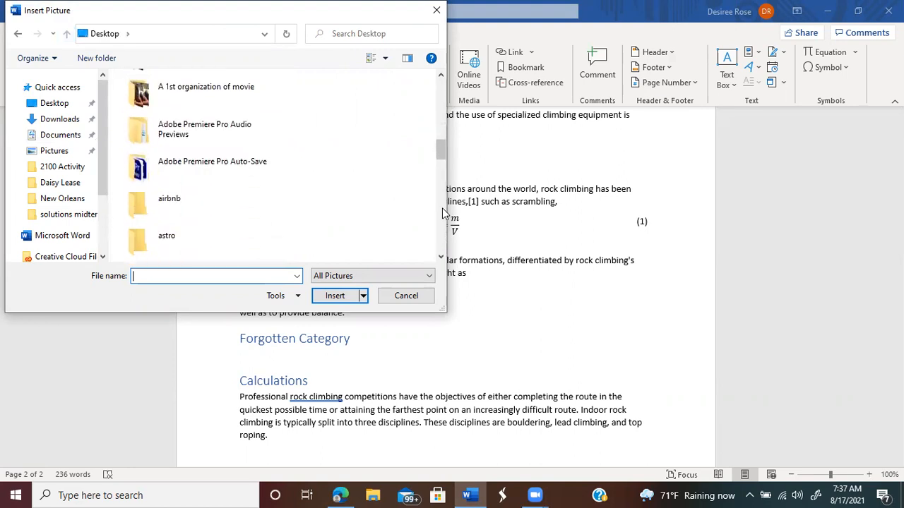
pyautogui.scroll(-6, 442, 208)
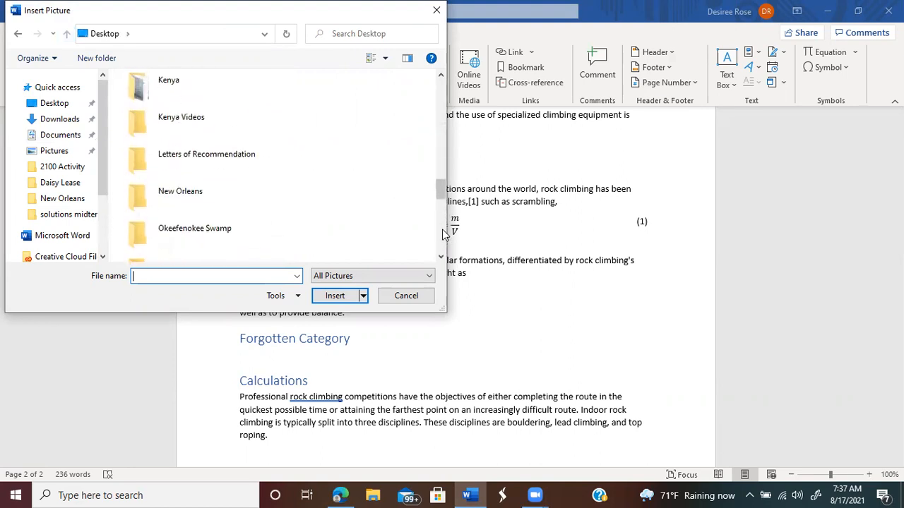
pyautogui.scroll(-5, 442, 236)
pyautogui.scroll(-5, 442, 248)
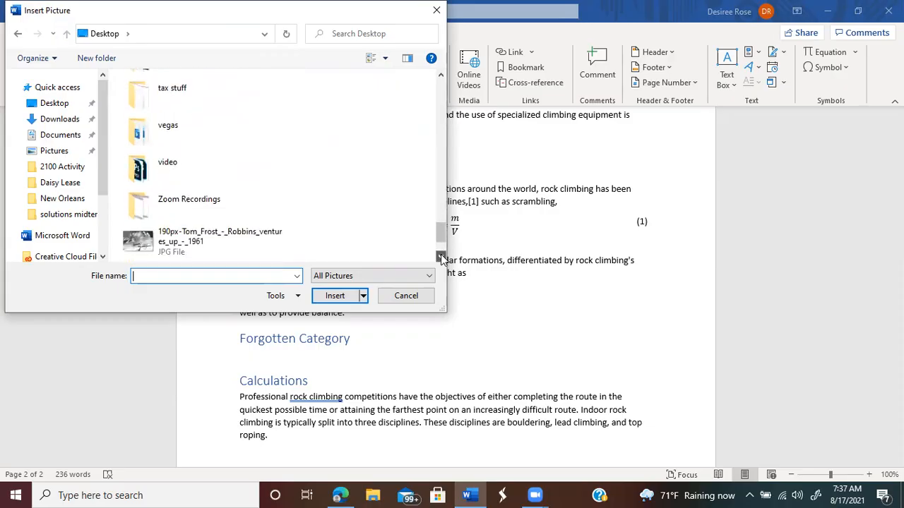
pyautogui.scroll(-2, 442, 259)
pyautogui.click(201, 204)
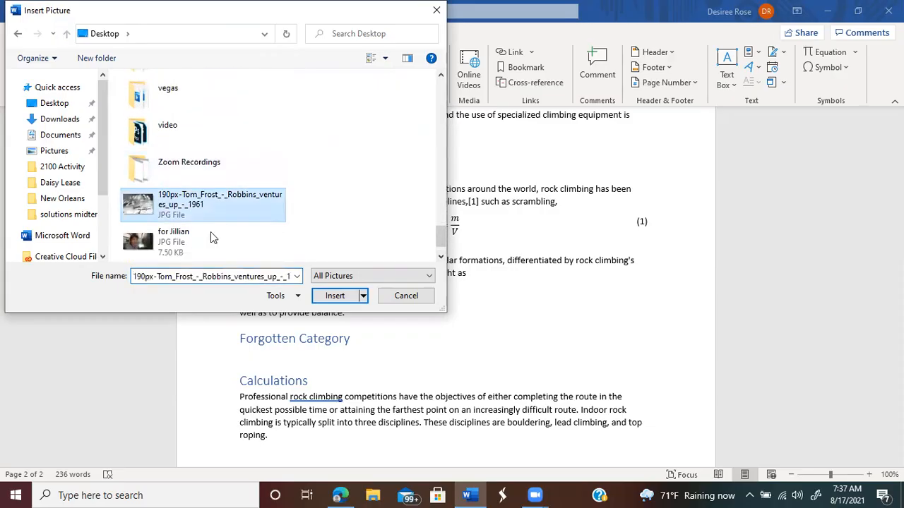
pyautogui.click(336, 296)
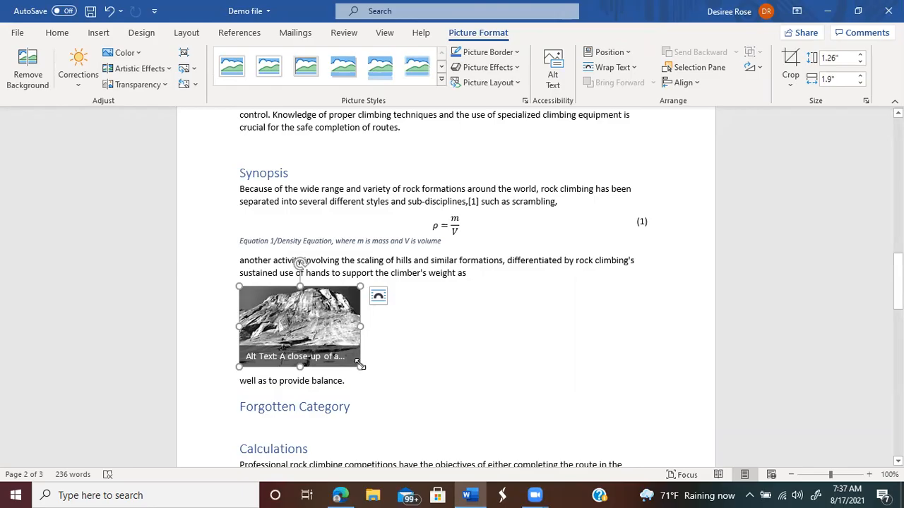
# Step: Enlarge the mountain photo to about 1.71 by 2.57 inches and add an empty line below it
pyautogui.moveTo(359, 365); pyautogui.dragTo(404, 387)
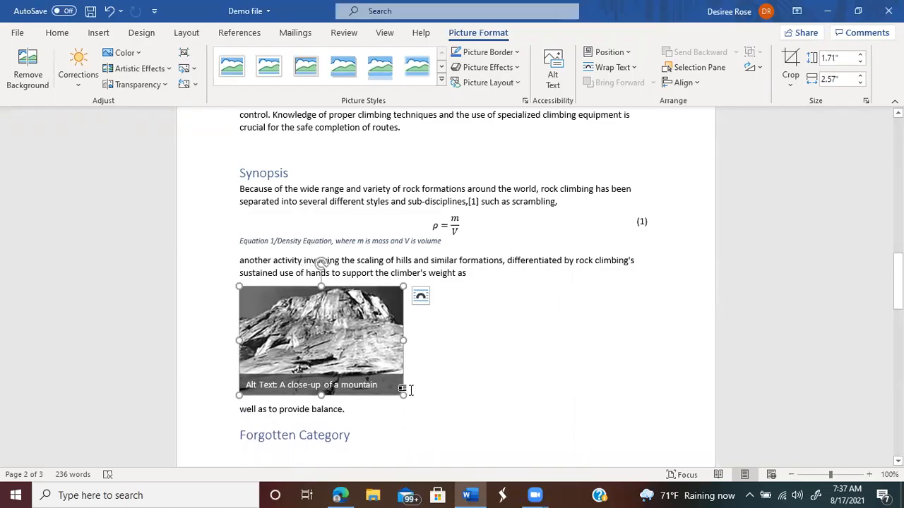
pyautogui.click(418, 390)
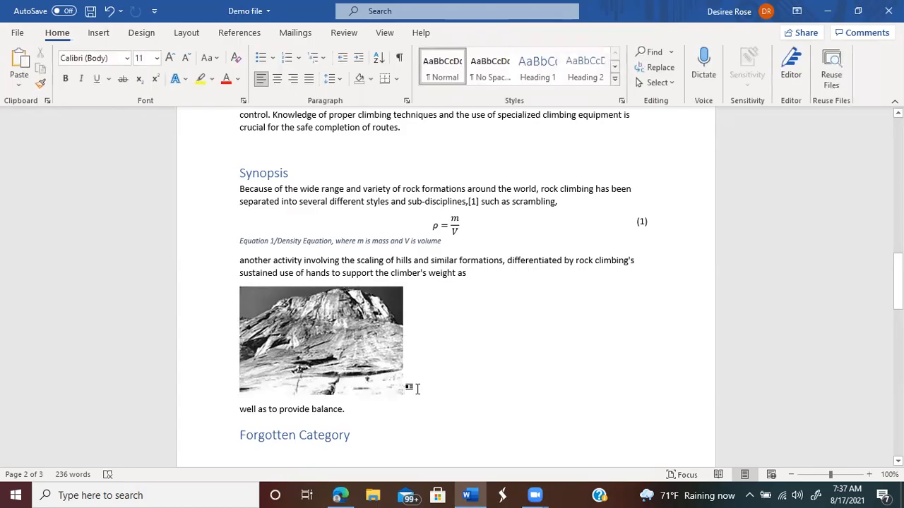
pyautogui.press('Return')
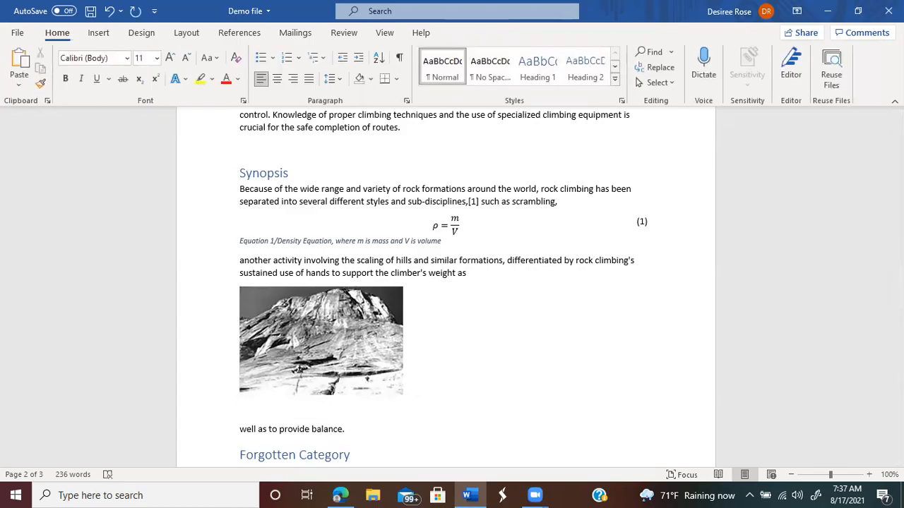
pyautogui.click(235, 37)
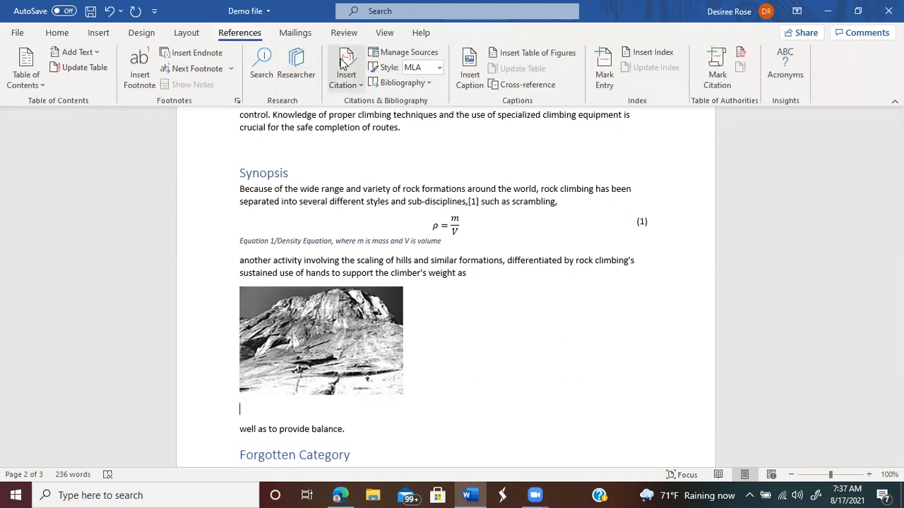
# Step: Add the Figure caption 'Figure 1/ Climbers on a Mountain' to the photo, then switch to the Edge article
pyautogui.click(469, 70)
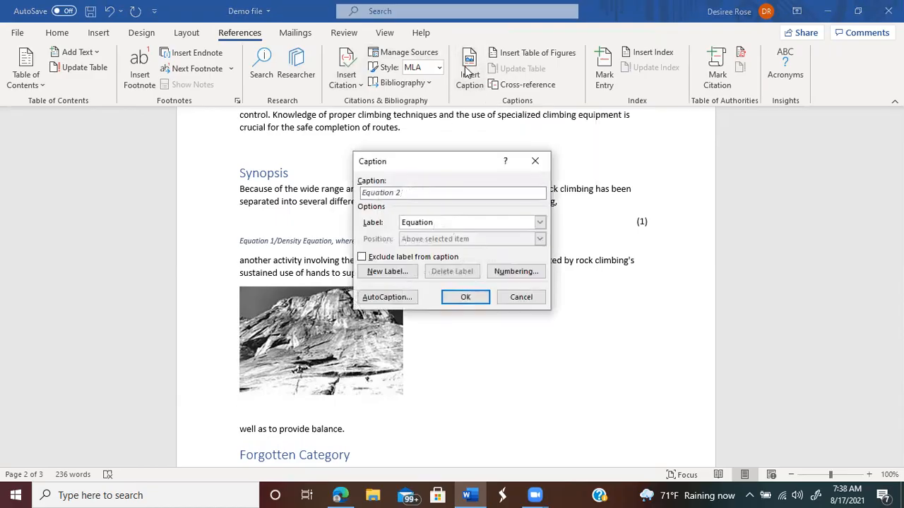
pyautogui.click(538, 223)
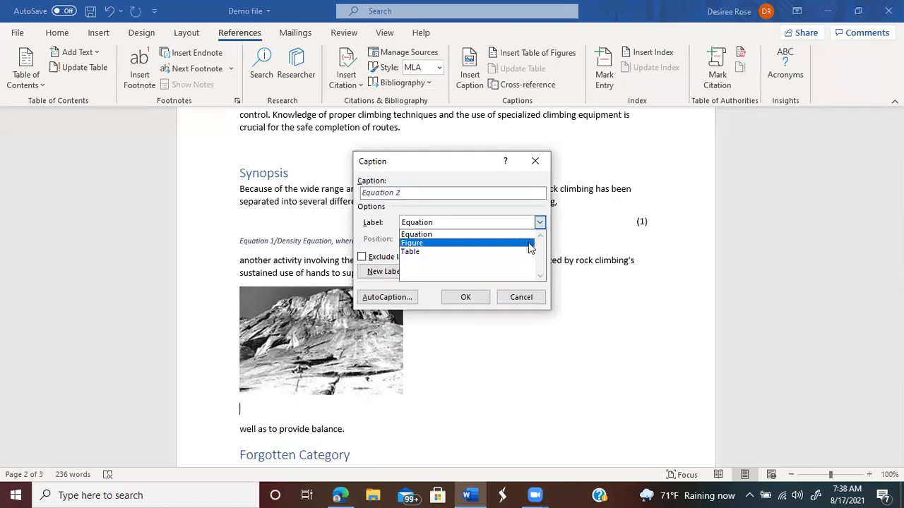
pyautogui.click(531, 245)
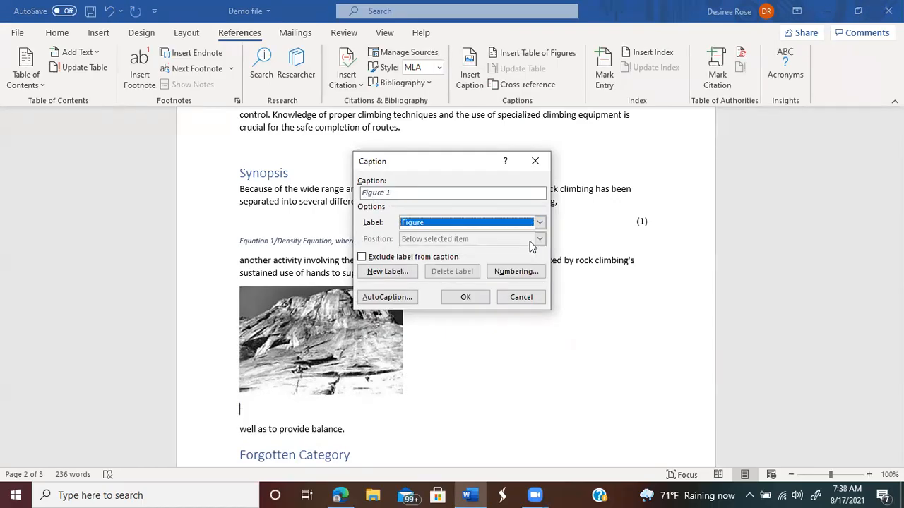
pyautogui.click(433, 192)
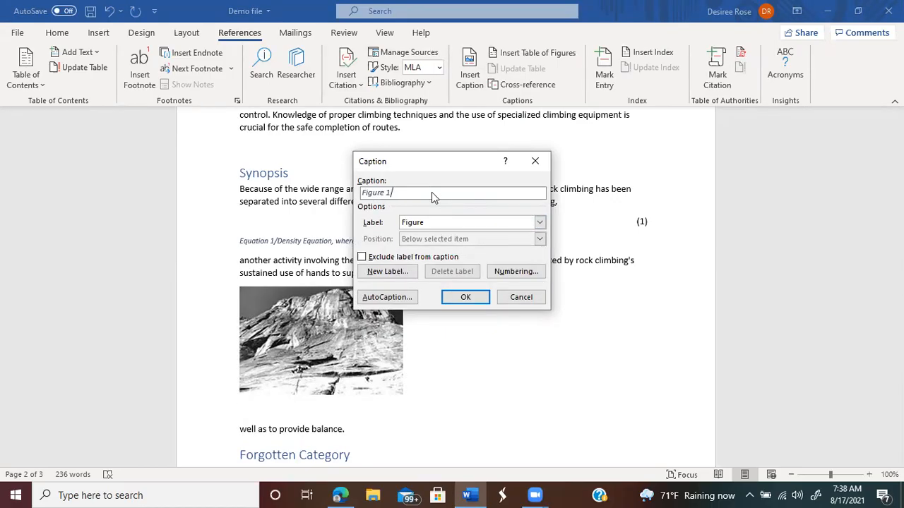
pyautogui.write('/ Climbers on a Mountainm')
pyautogui.press('BackSpace')
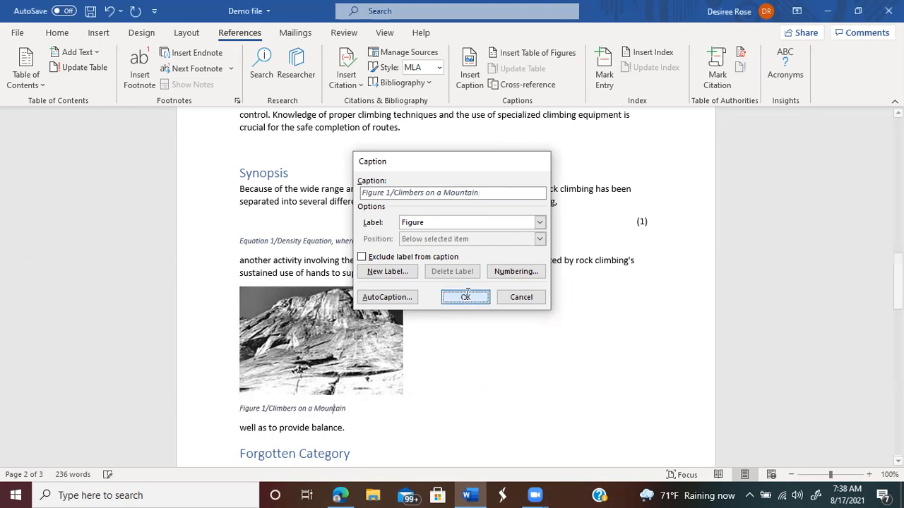
pyautogui.click(466, 298)
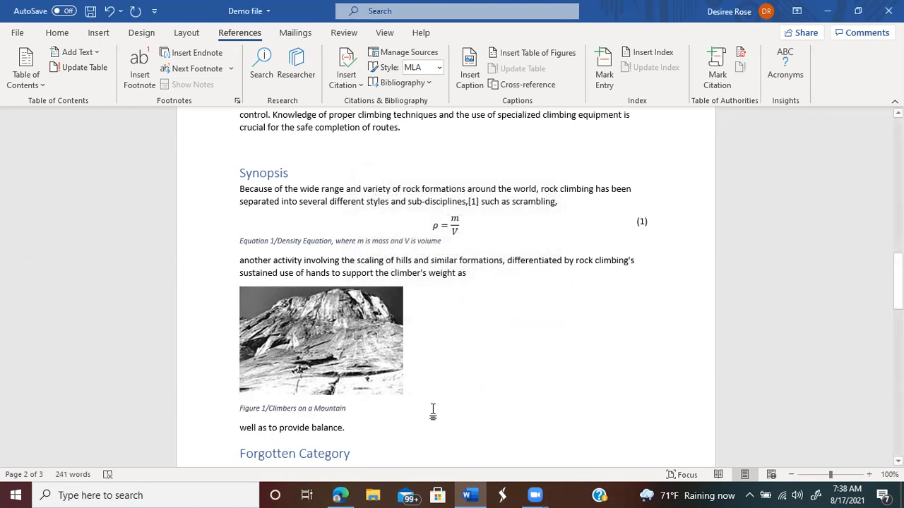
pyautogui.click(350, 494)
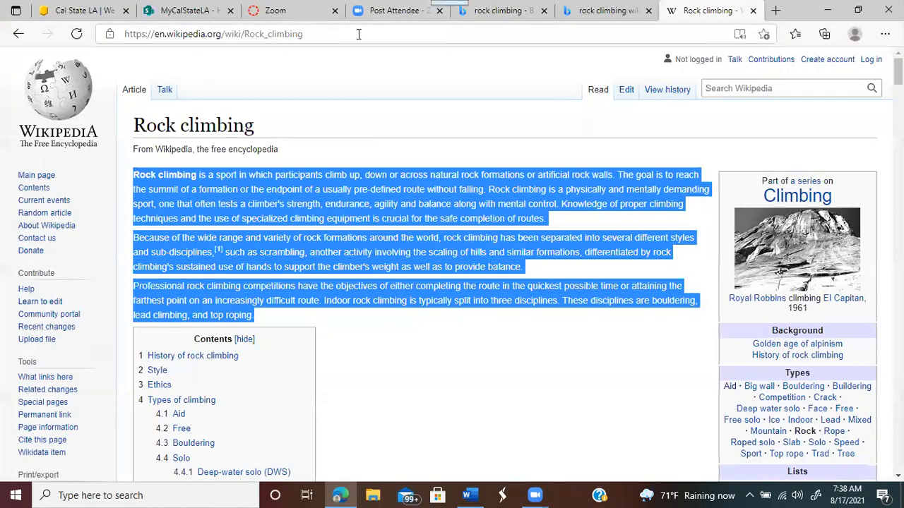
# Step: Copy the Wikipedia Rock climbing article's URL from Edge's address bar
pyautogui.click(281, 36)
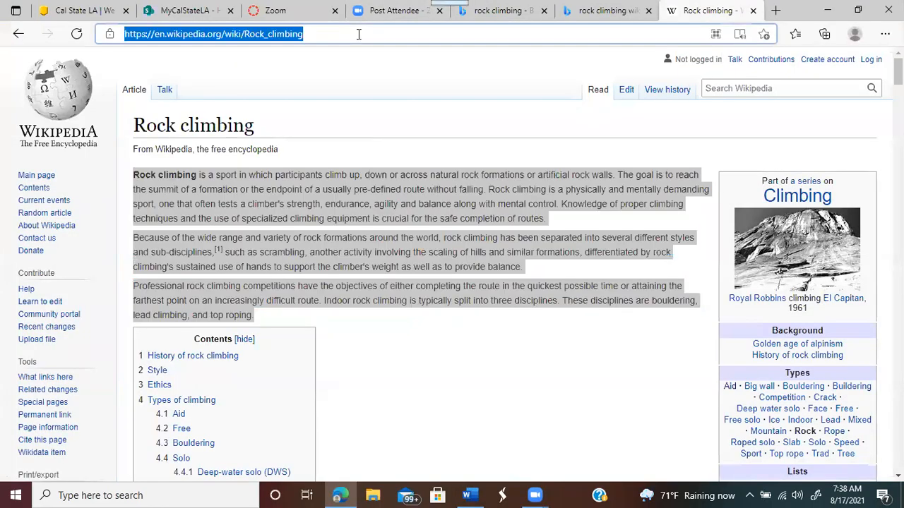
pyautogui.rightClick(275, 33)
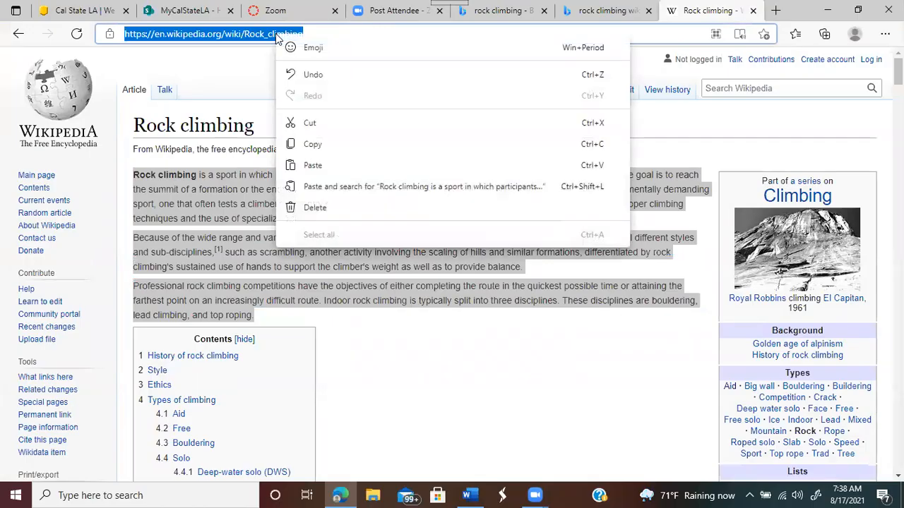
pyautogui.click(296, 146)
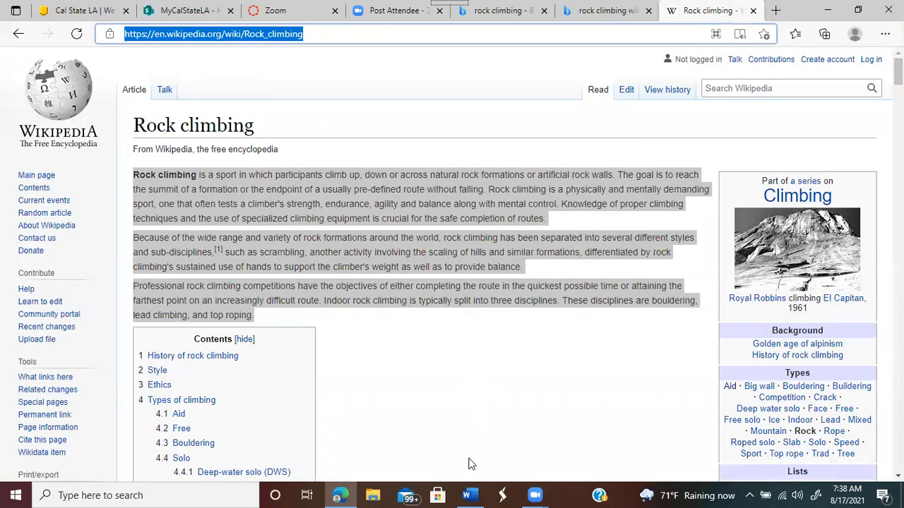
pyautogui.moveTo(468, 494)
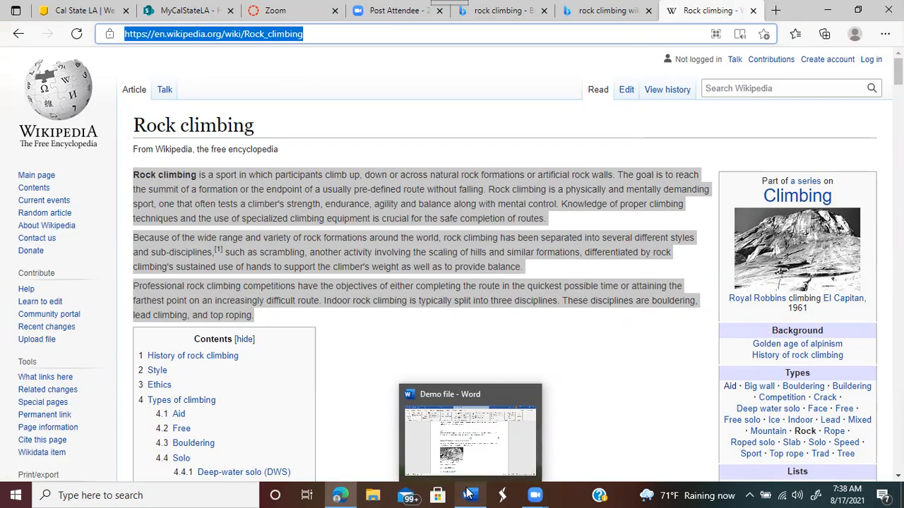
# Step: Back in Word, start adding a new citation source from the References citation options
pyautogui.click(467, 494)
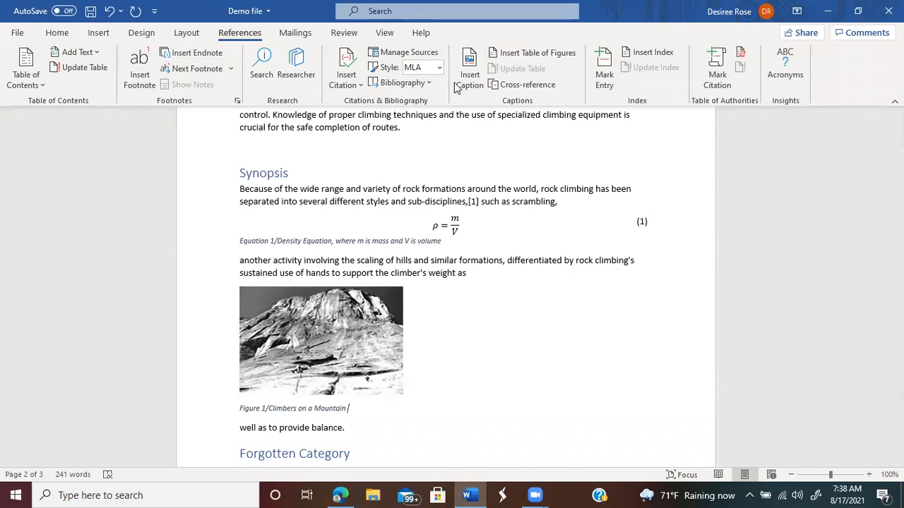
pyautogui.click(346, 72)
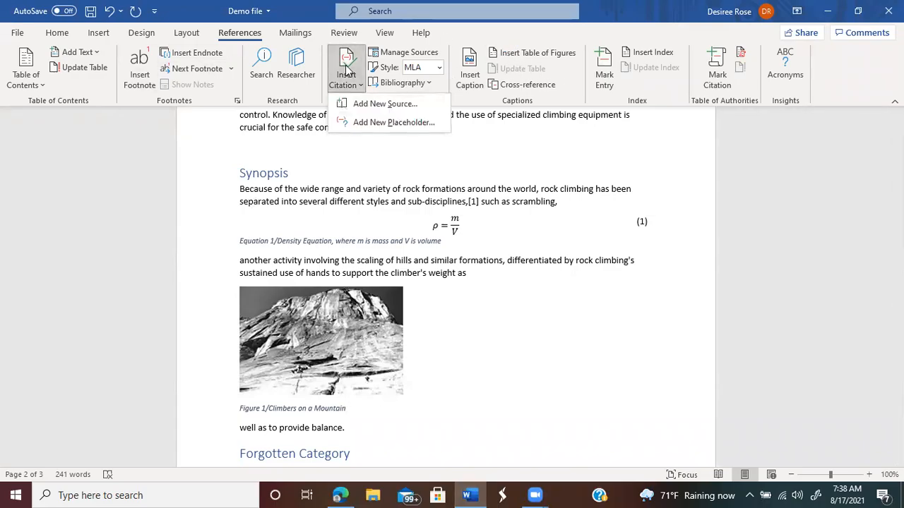
pyautogui.click(381, 104)
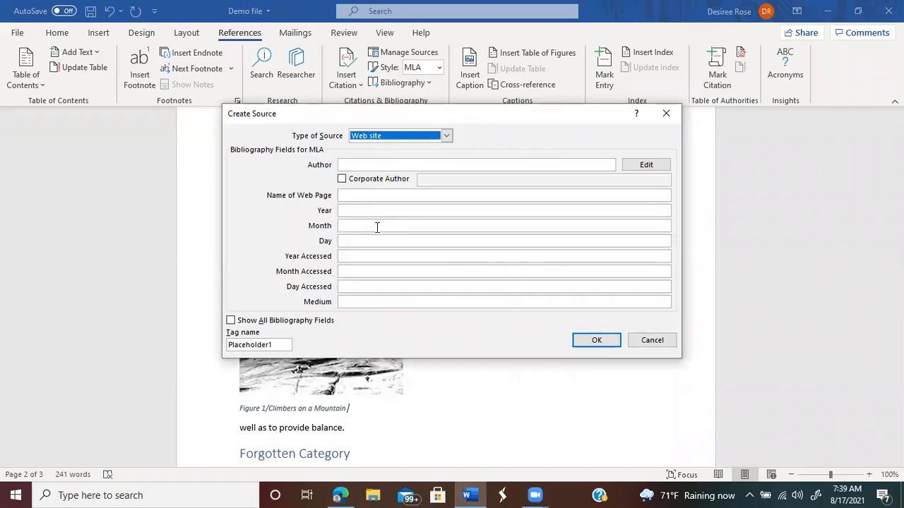
# Step: Enter author 'wikipedia' and paste the Rock climbing URL as the web page name
pyautogui.click(368, 164)
pyautogui.write('wik')
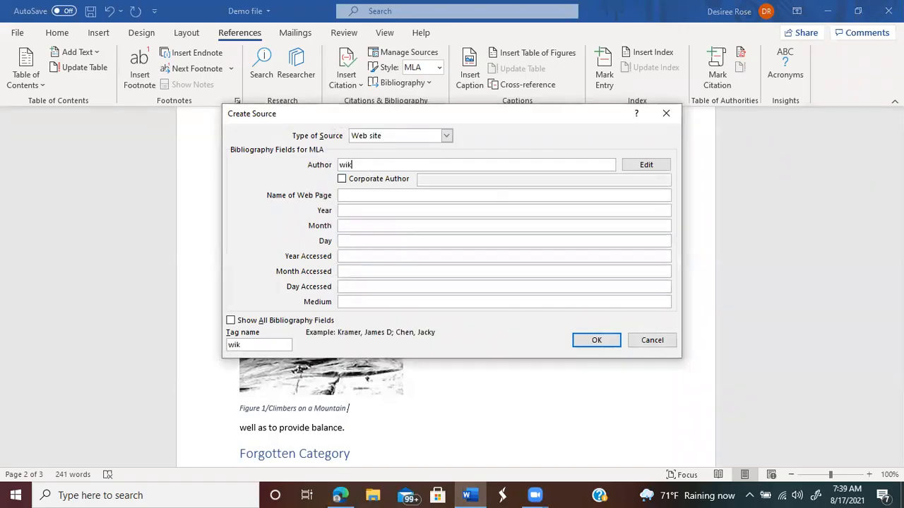
pyautogui.write('ipedia')
pyautogui.click(365, 194)
pyautogui.rightClick(365, 194)
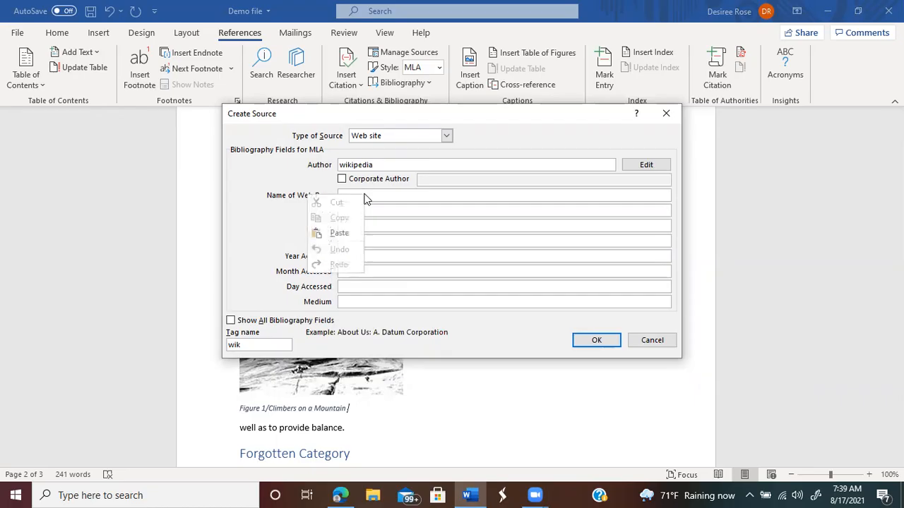
pyautogui.click(242, 234)
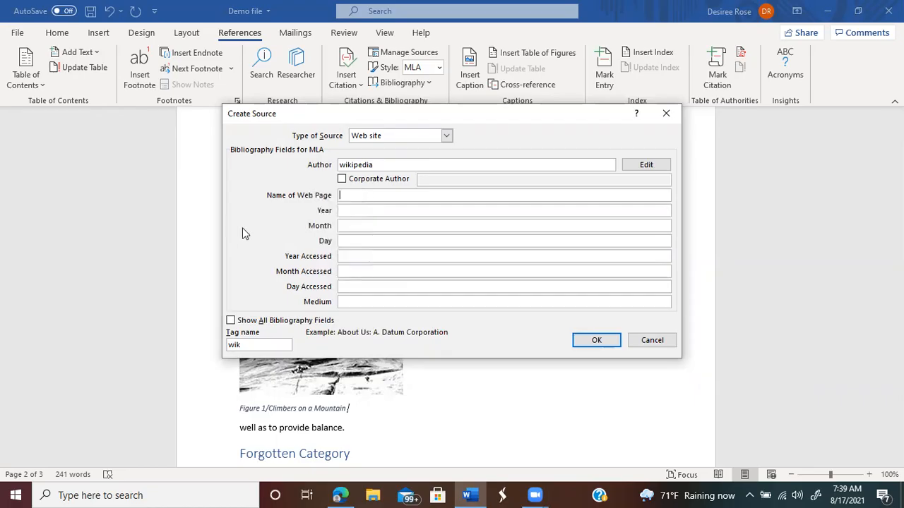
pyautogui.rightClick(361, 196)
pyautogui.click(329, 236)
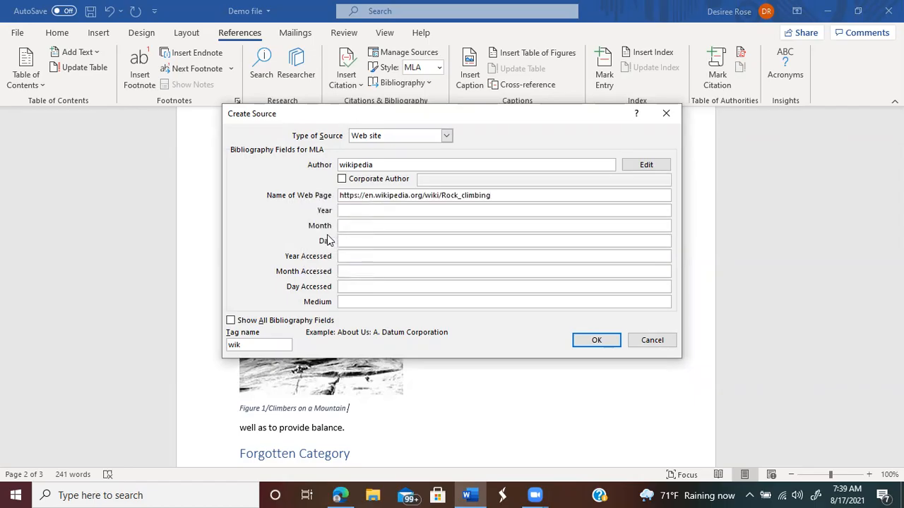
# Step: Fill in the source's publication year 2021, month August and day 17
pyautogui.click(356, 210)
pyautogui.write('2021')
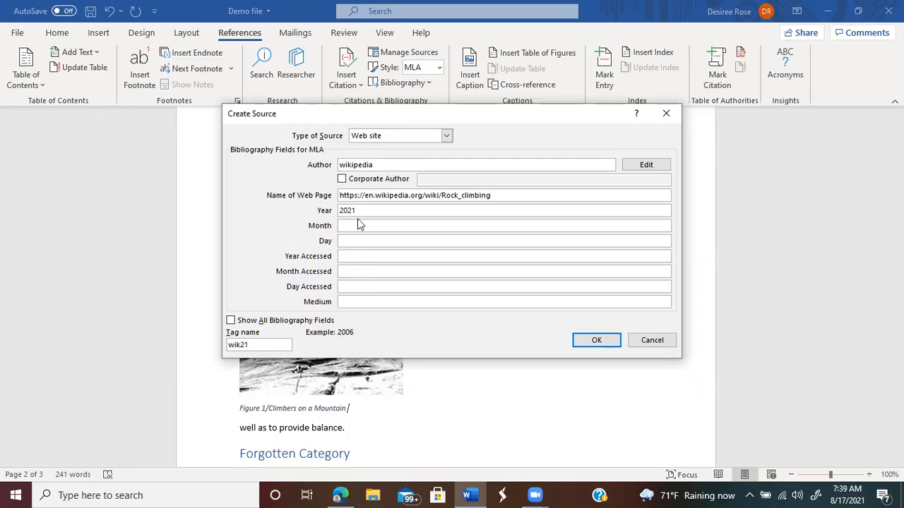
pyautogui.click(359, 226)
pyautogui.write('August')
pyautogui.click(362, 241)
pyautogui.write('17')
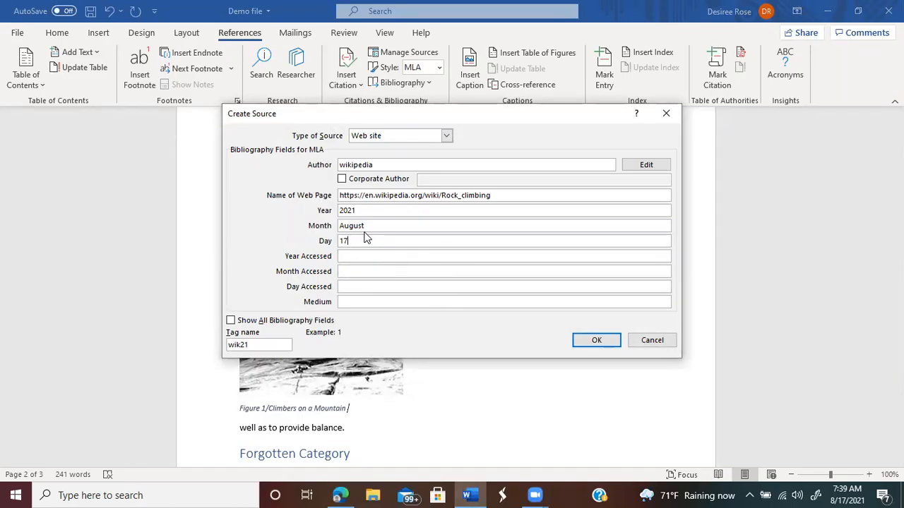
# Step: Move 2021, August and 17 into the accessed date fields, then save the source and insert its citation
pyautogui.moveTo(358, 210); pyautogui.dragTo(336, 226)
pyautogui.press('BackSpace')
pyautogui.click(346, 255)
pyautogui.write('2021')
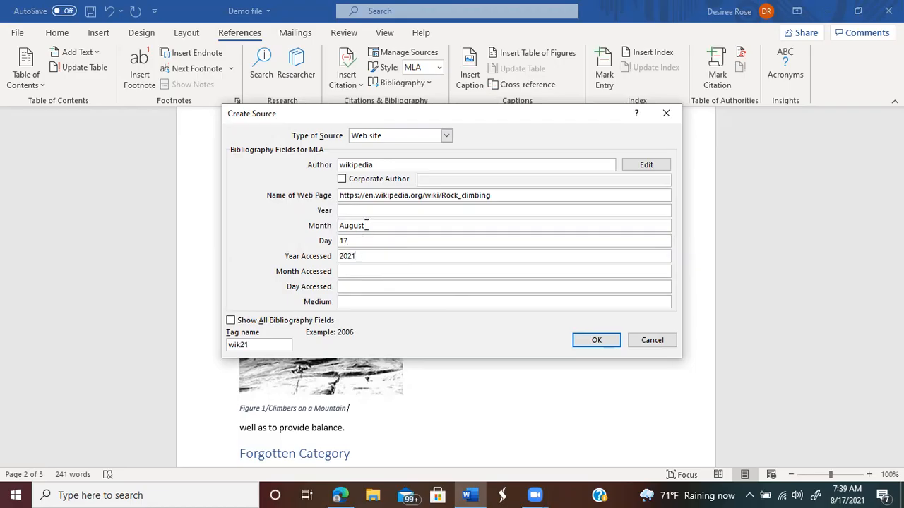
pyautogui.moveTo(366, 226); pyautogui.dragTo(330, 226)
pyautogui.press('BackSpace')
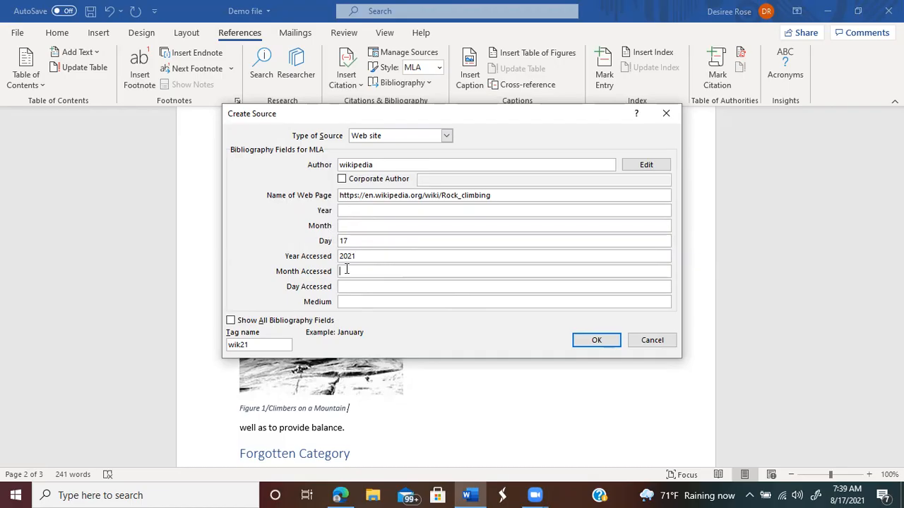
pyautogui.write('August')
pyautogui.moveTo(360, 238); pyautogui.dragTo(295, 254)
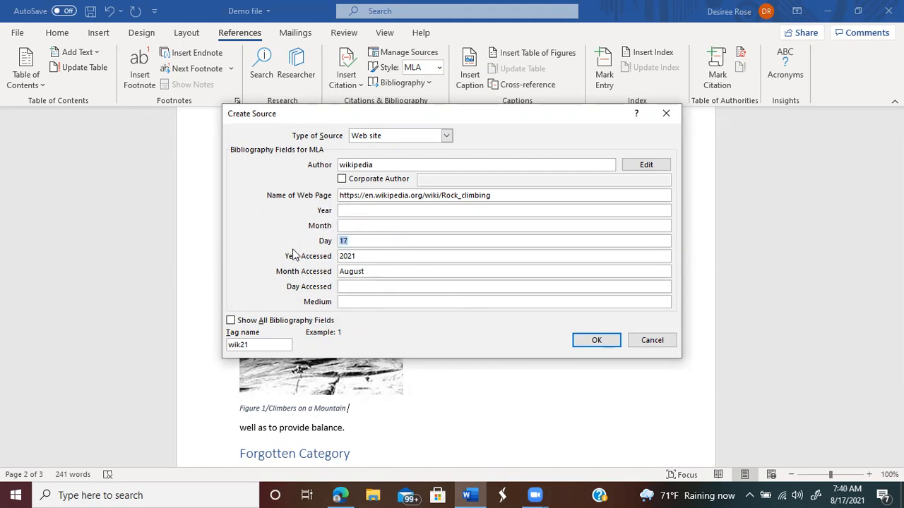
pyautogui.press('BackSpace')
pyautogui.write('17')
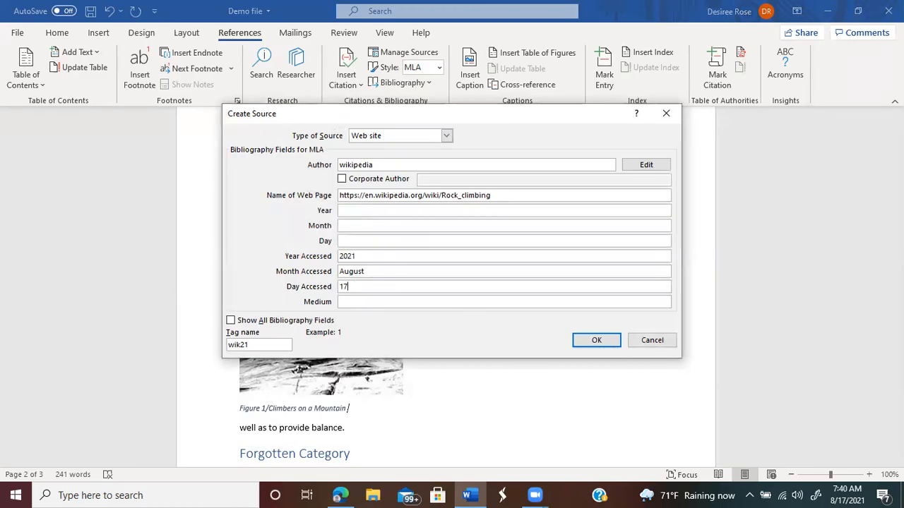
pyautogui.click(589, 338)
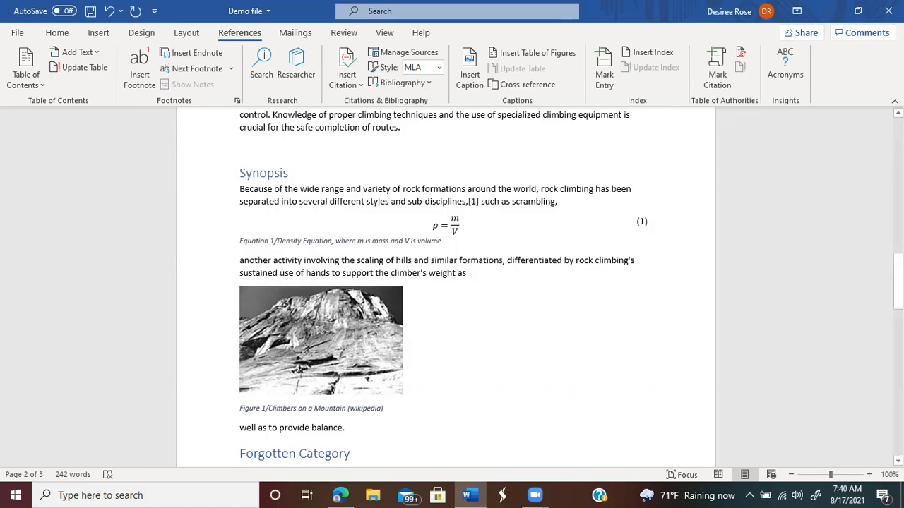
# Step: Below the equation list, insert a table of figures listing Figure 1/Climbers on a Mountain (wikipedia)
pyautogui.rightClick(899, 124)
pyautogui.click(898, 114)
pyautogui.scroll(10, 447, 287)
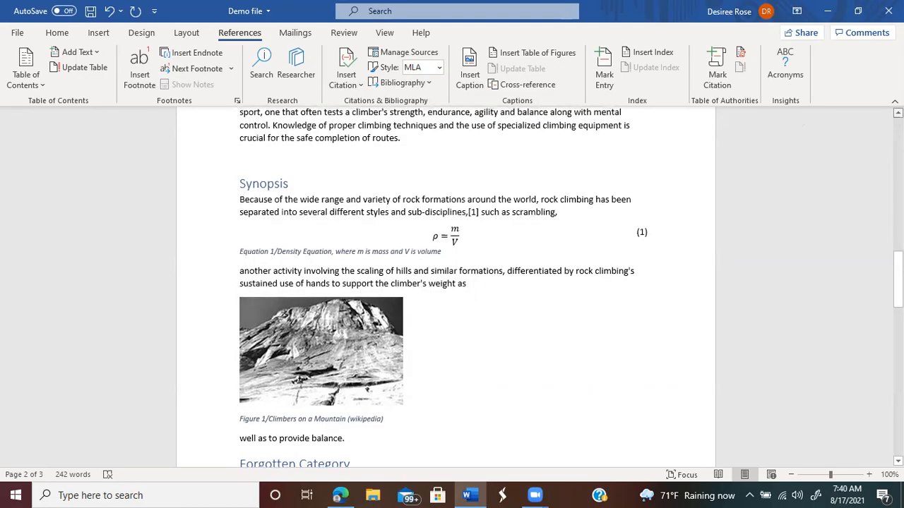
pyautogui.scroll(8, 410, 357)
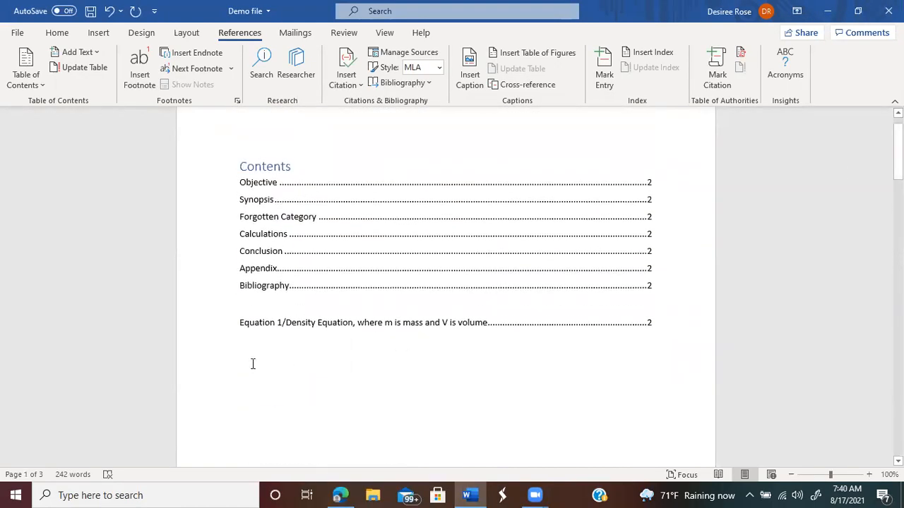
pyautogui.click(240, 351)
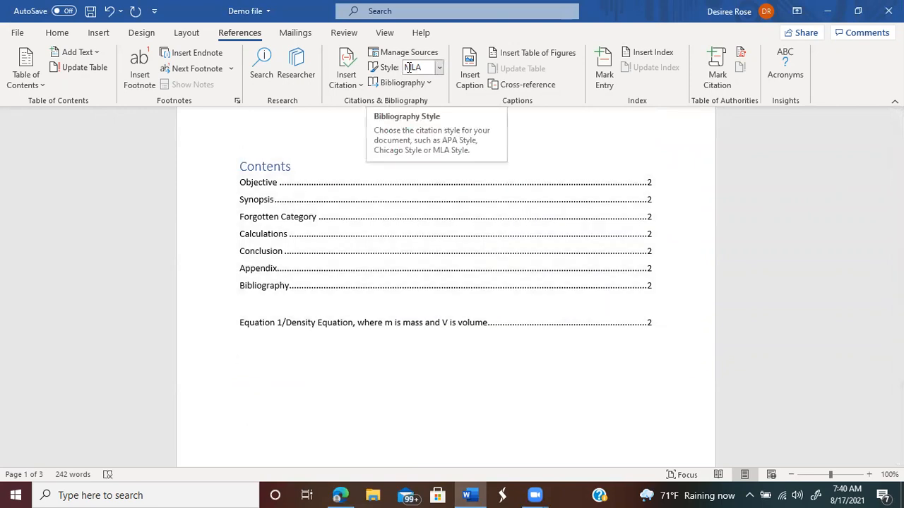
pyautogui.click(531, 58)
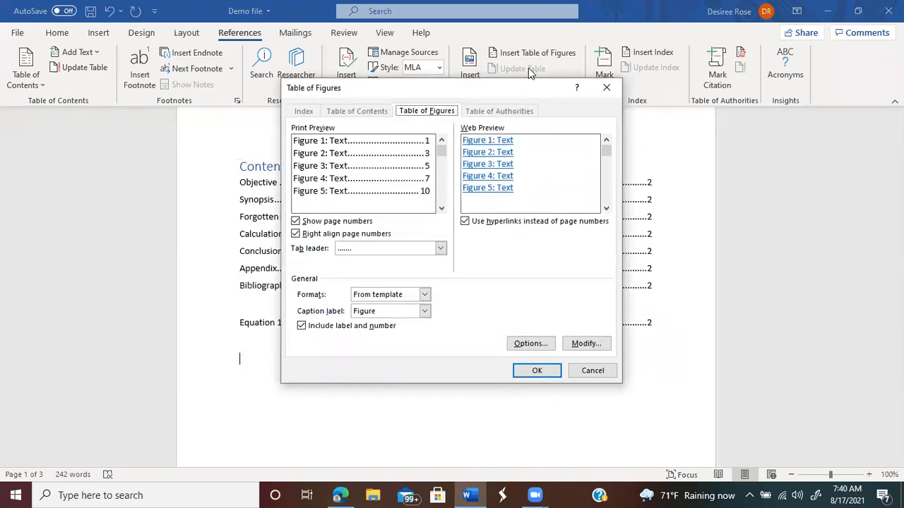
pyautogui.click(546, 374)
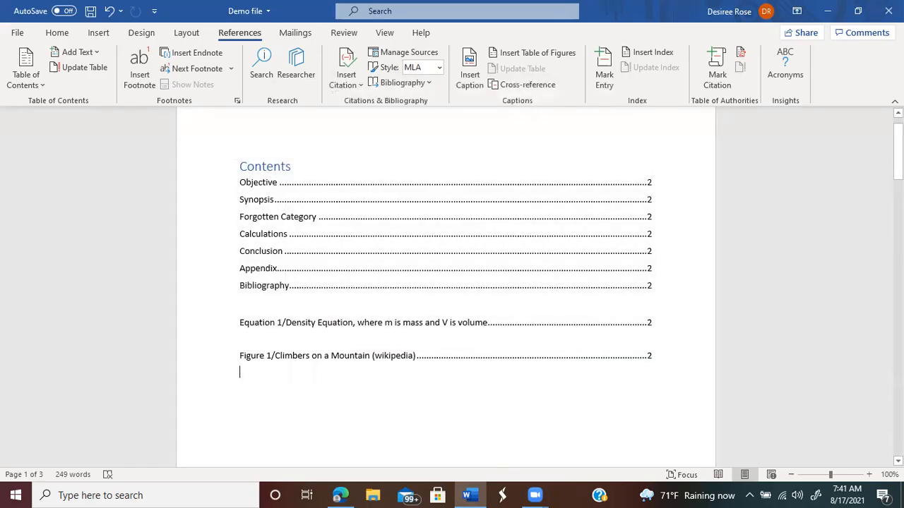
# Step: Insert a blank page before Contents, undo the extra page break, and close the TOC style list
pyautogui.click(238, 170)
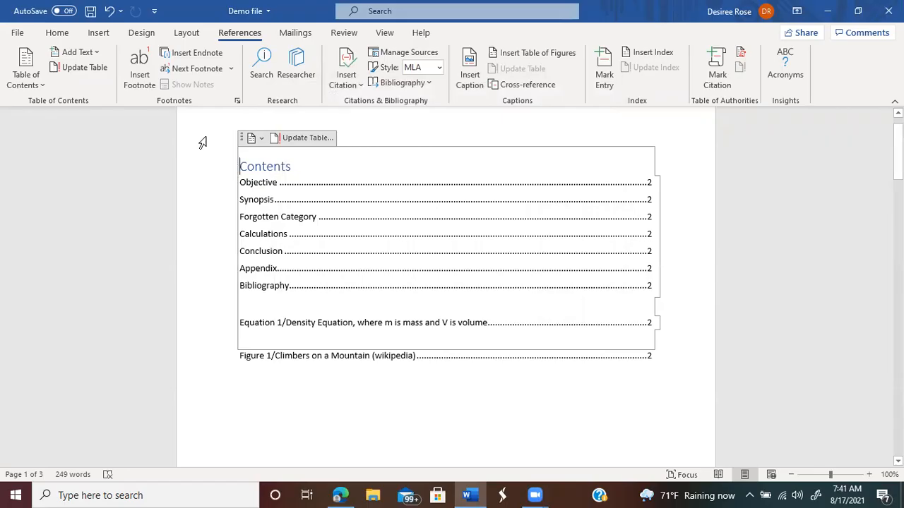
pyautogui.click(100, 34)
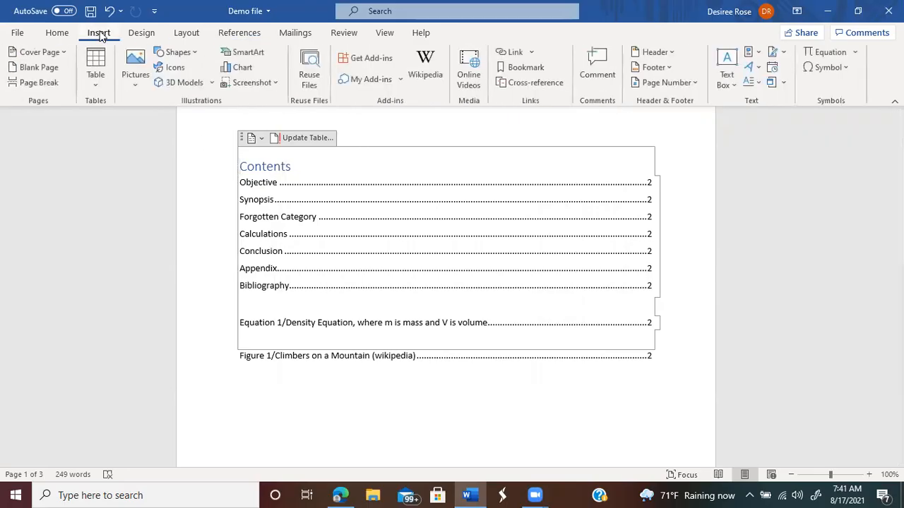
pyautogui.click(57, 85)
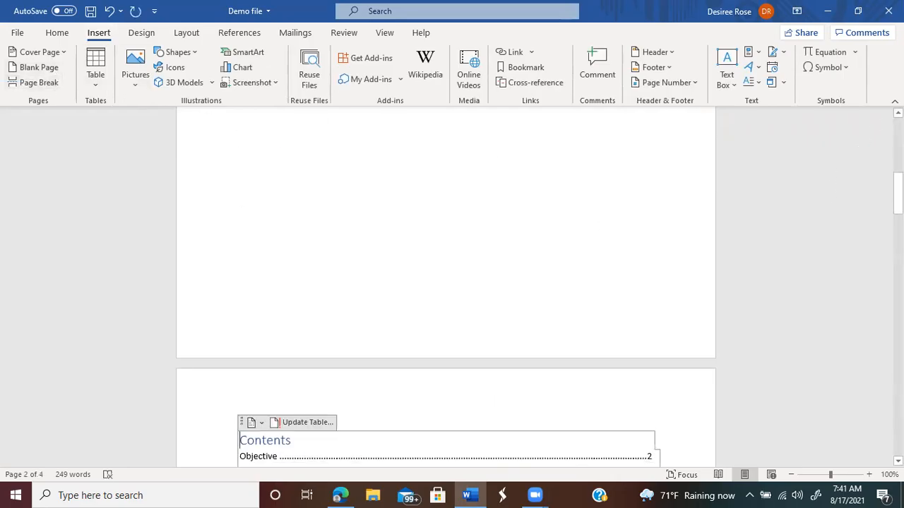
pyautogui.hotkey('ctrl', 'z')
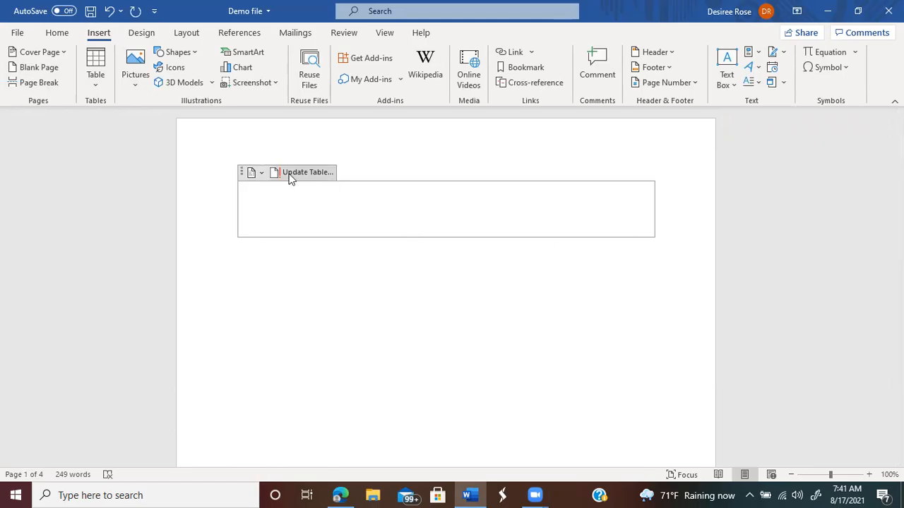
pyautogui.click(256, 174)
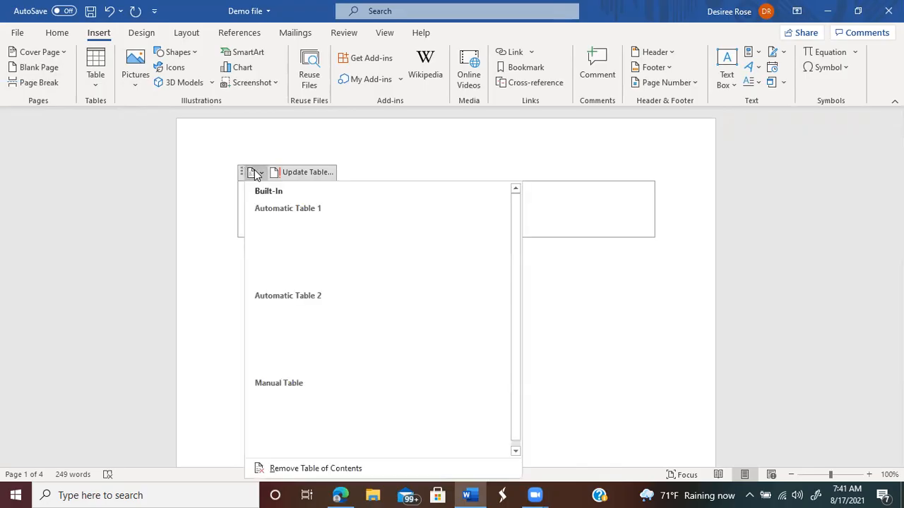
pyautogui.click(368, 137)
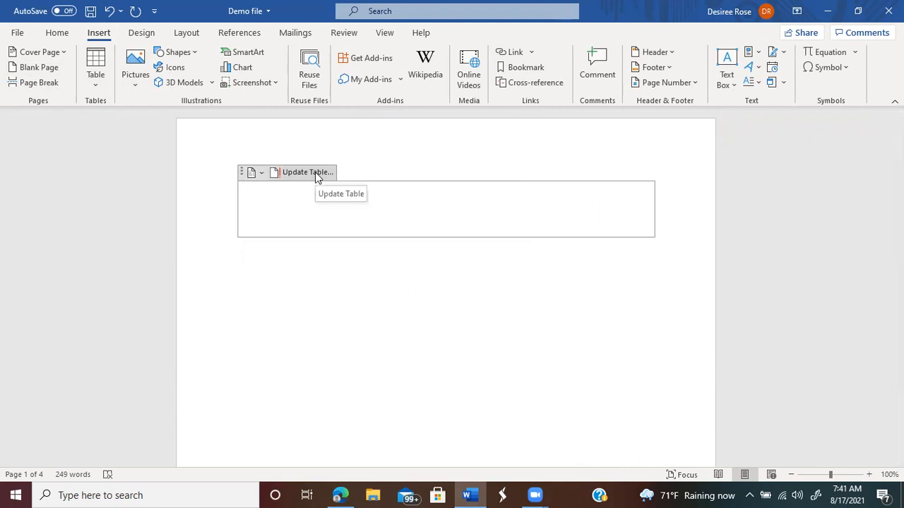
# Step: Clear the existing page header and type 'Title Page' into it
pyautogui.rightClick(338, 168)
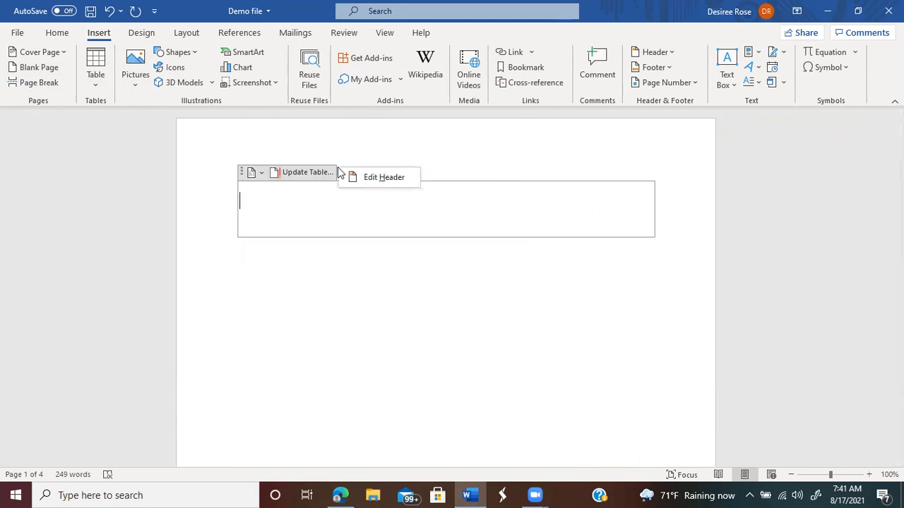
pyautogui.click(362, 176)
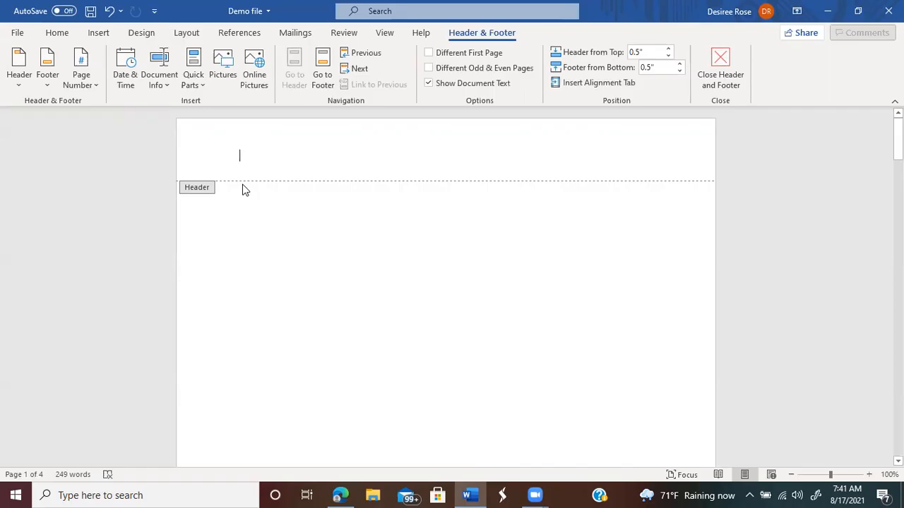
pyautogui.click(18, 65)
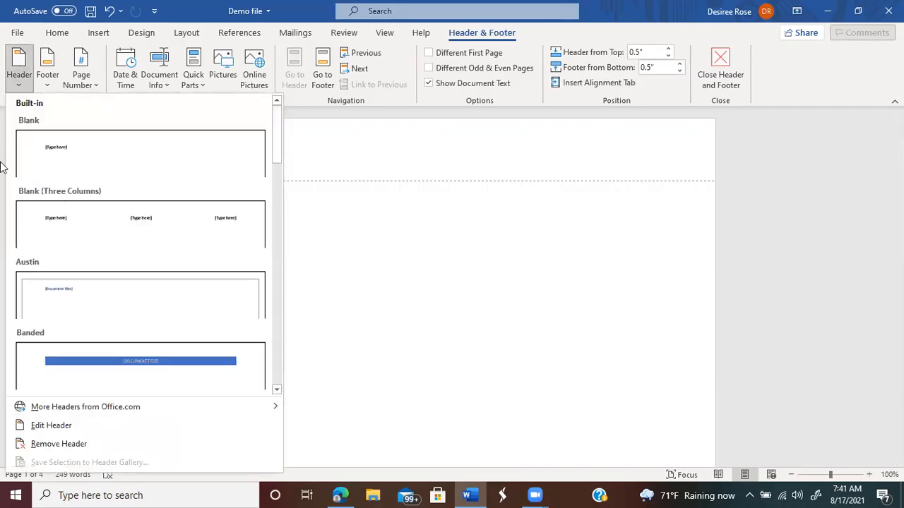
pyautogui.click(41, 444)
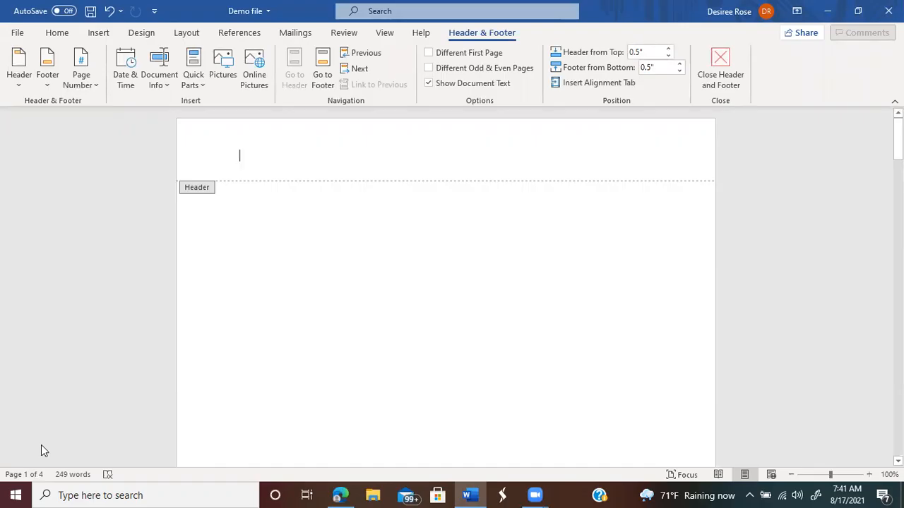
pyautogui.write('Title ')
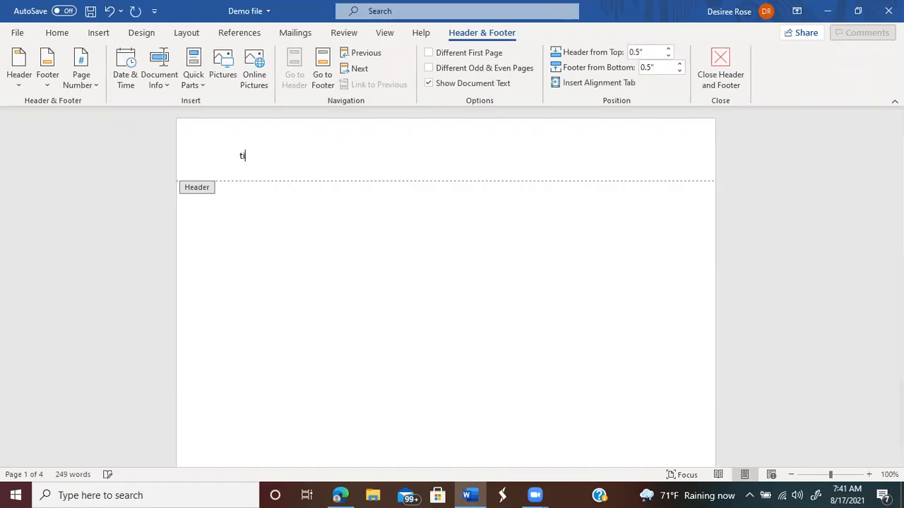
pyautogui.write('Page')
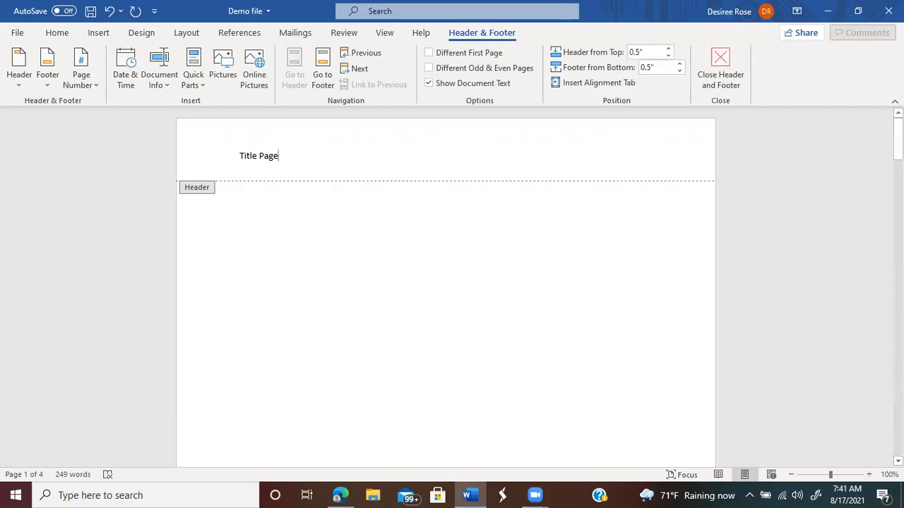
# Step: Remove the document footer and close header and footer editing
pyautogui.scroll(-20, 446, 286)
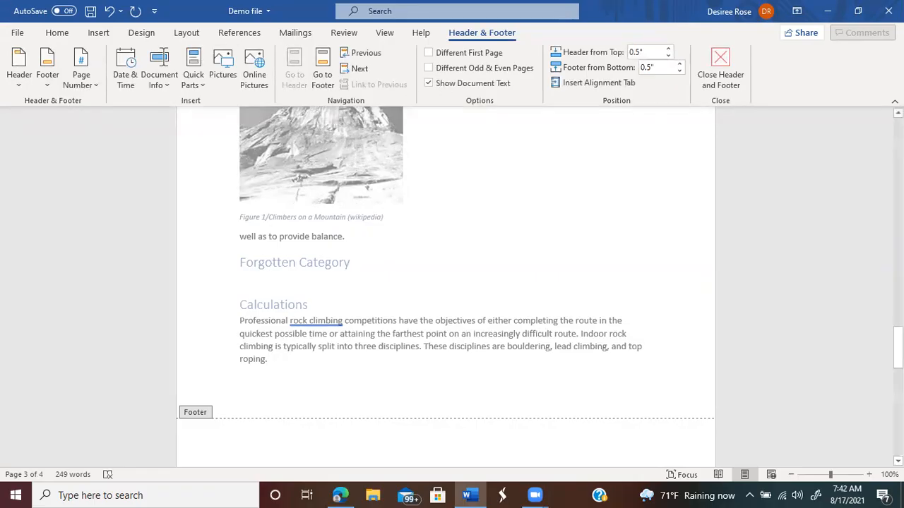
pyautogui.click(41, 85)
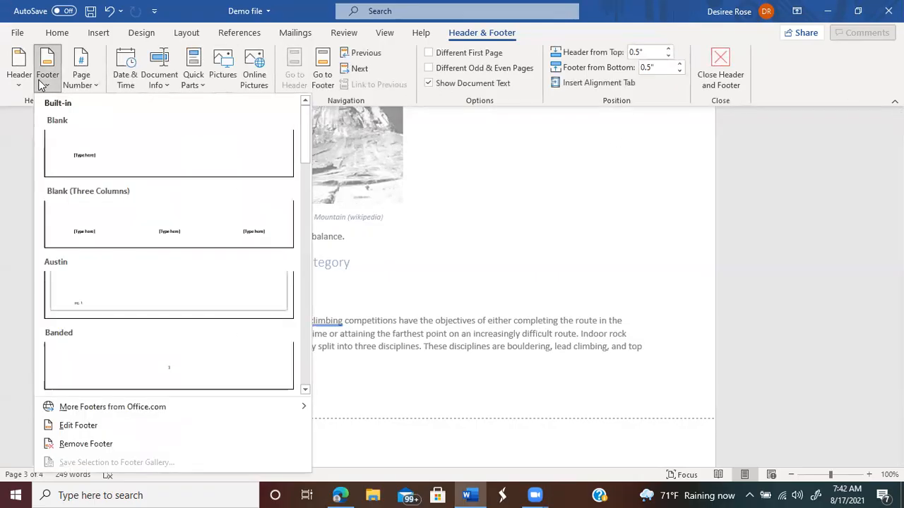
pyautogui.click(95, 443)
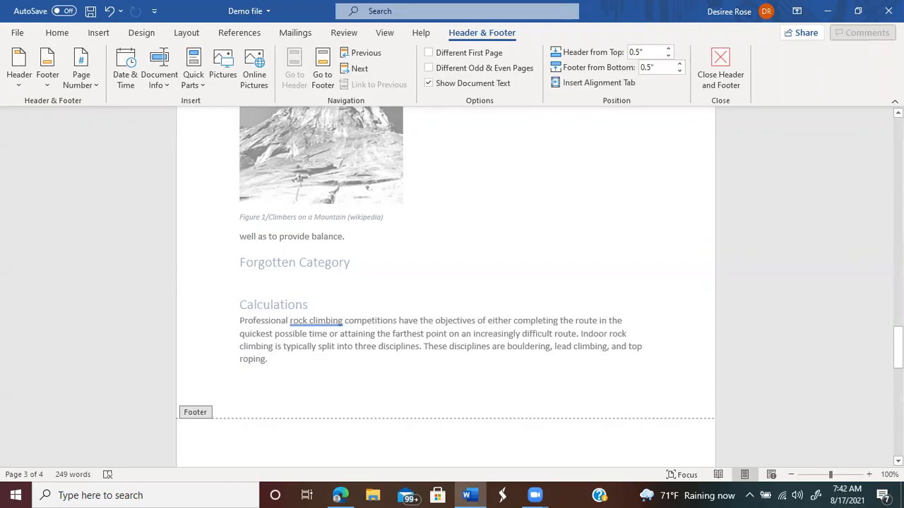
pyautogui.click(736, 60)
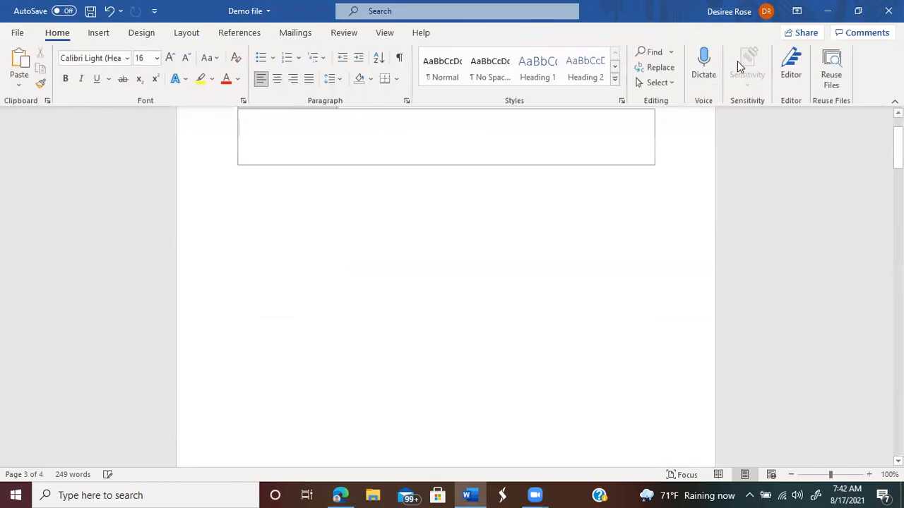
# Step: Scroll through the report to check the contents list, click into the empty TOC box, then open the File start screen
pyautogui.click(898, 113)
pyautogui.click(897, 113)
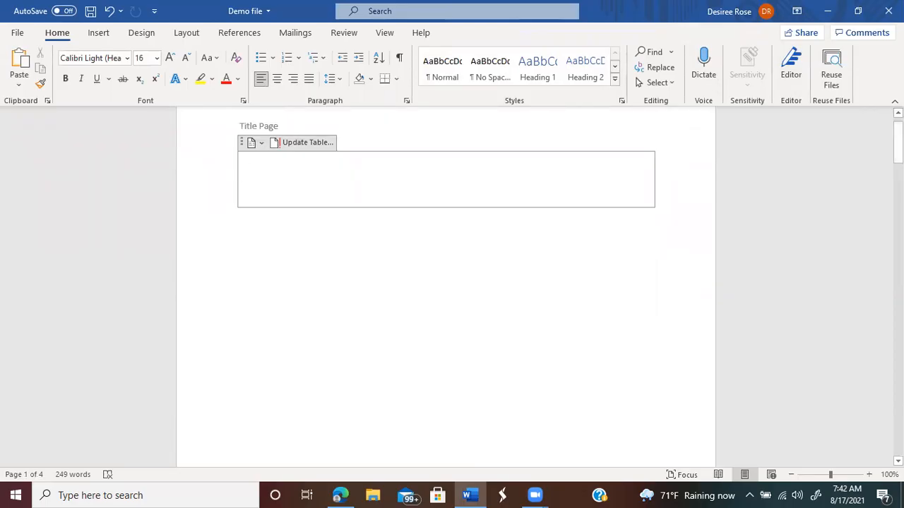
pyautogui.rightClick(898, 241)
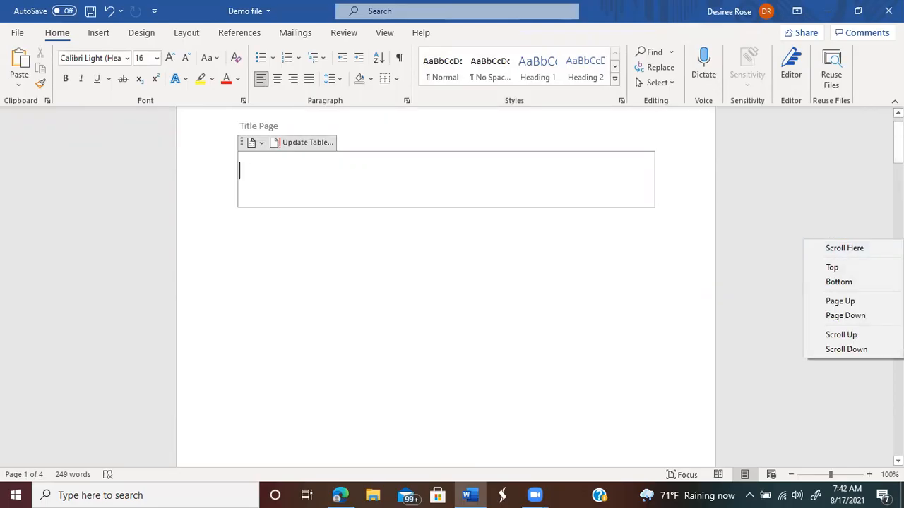
pyautogui.press('Escape')
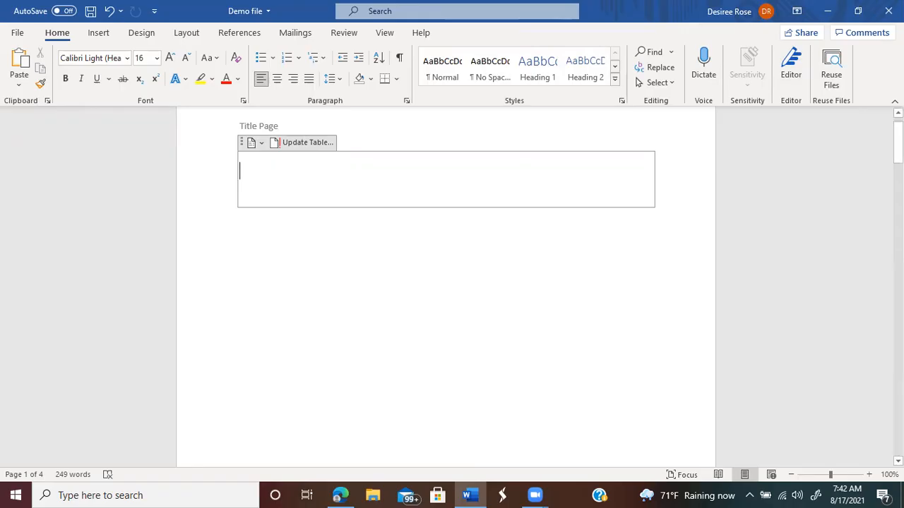
pyautogui.scroll(-5, 445, 287)
pyautogui.scroll(-5, 446, 287)
pyautogui.scroll(-5, 446, 286)
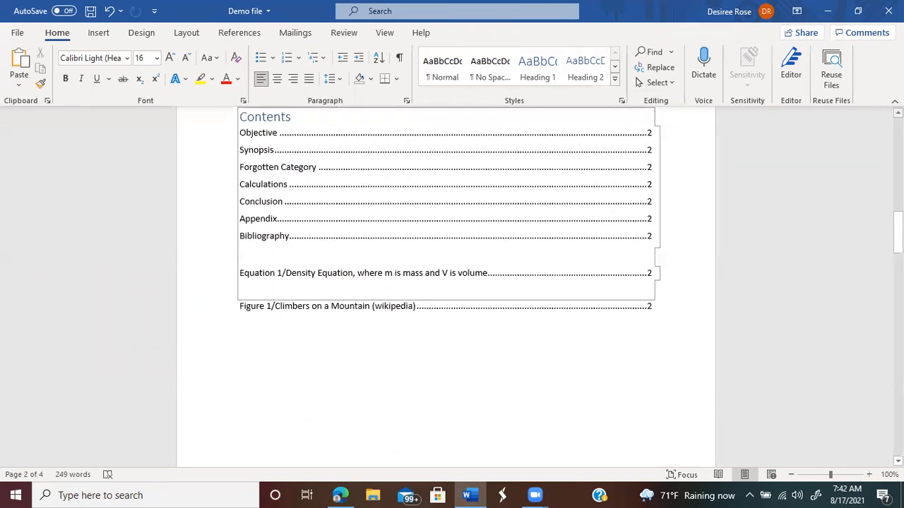
pyautogui.rightClick(899, 116)
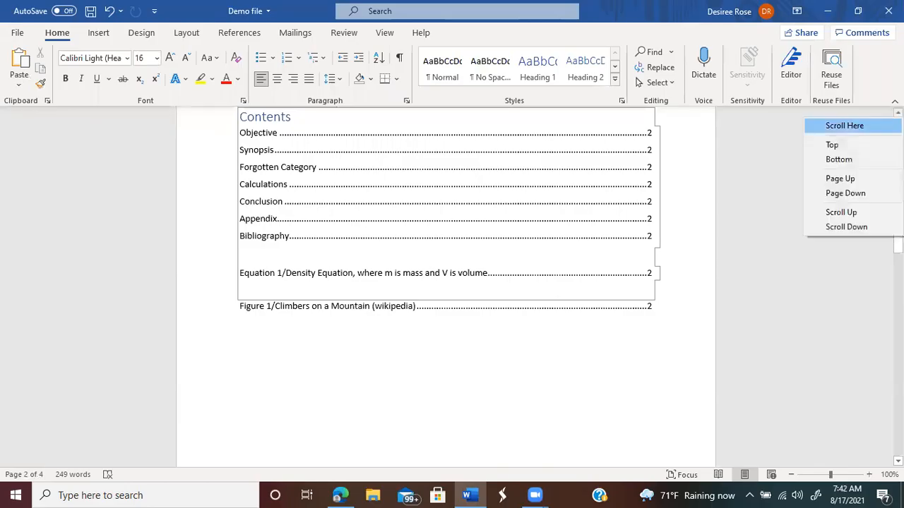
pyautogui.click(754, 146)
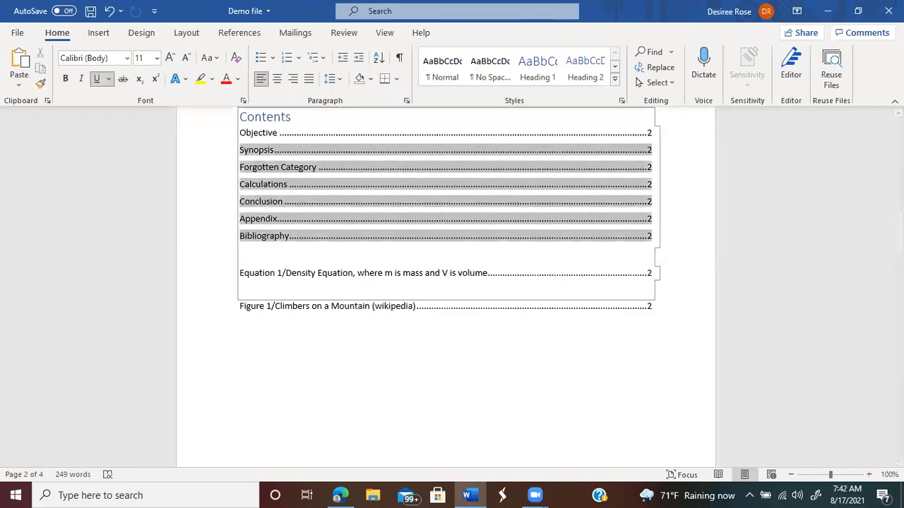
pyautogui.scroll(3, 442, 200)
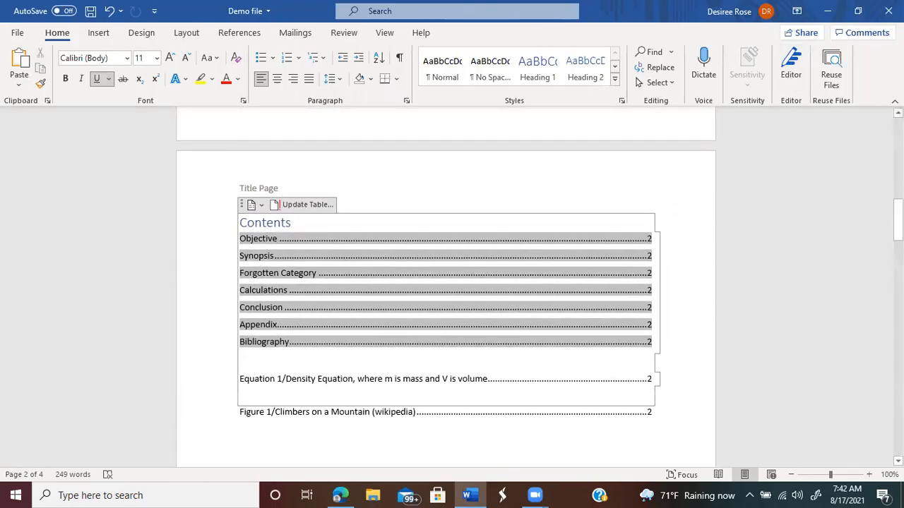
pyautogui.scroll(15, 673, 127)
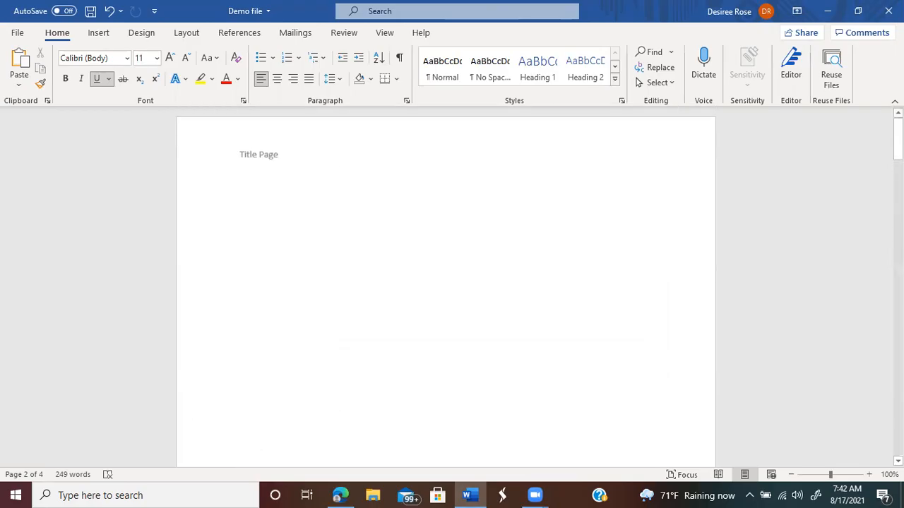
pyautogui.click(276, 159)
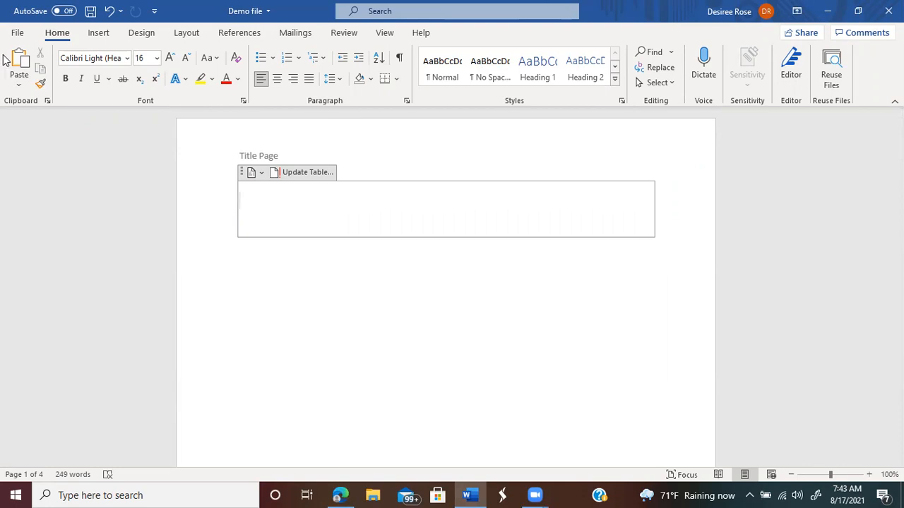
pyautogui.click(15, 33)
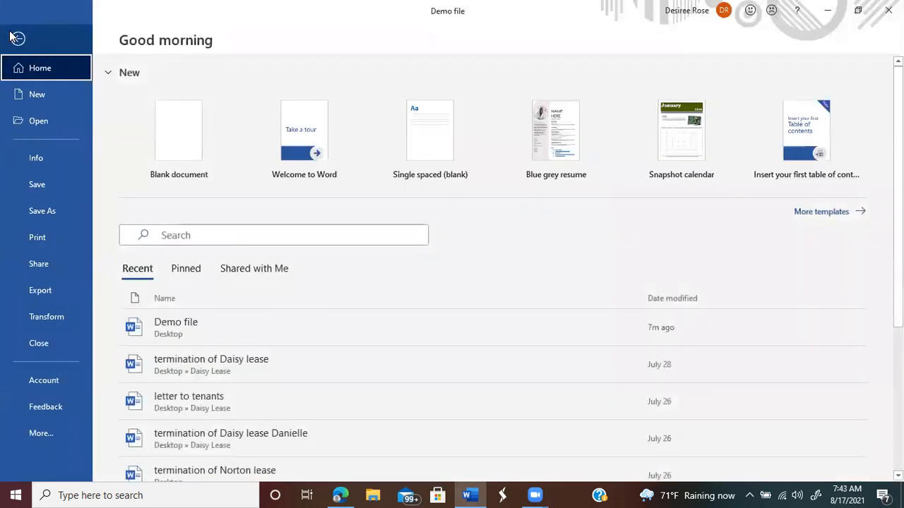
# Step: Return to the document and remove the 'Title Page' header from the Insert tab's header options
pyautogui.click(17, 39)
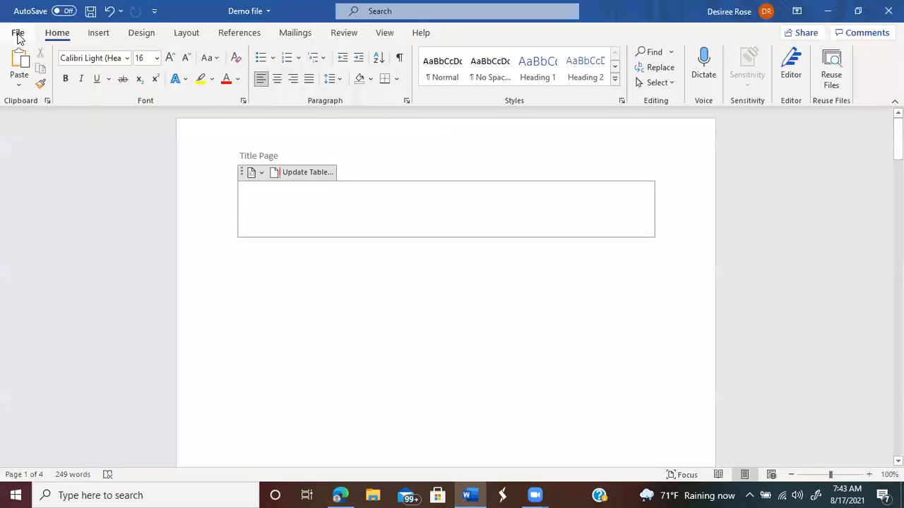
pyautogui.click(96, 34)
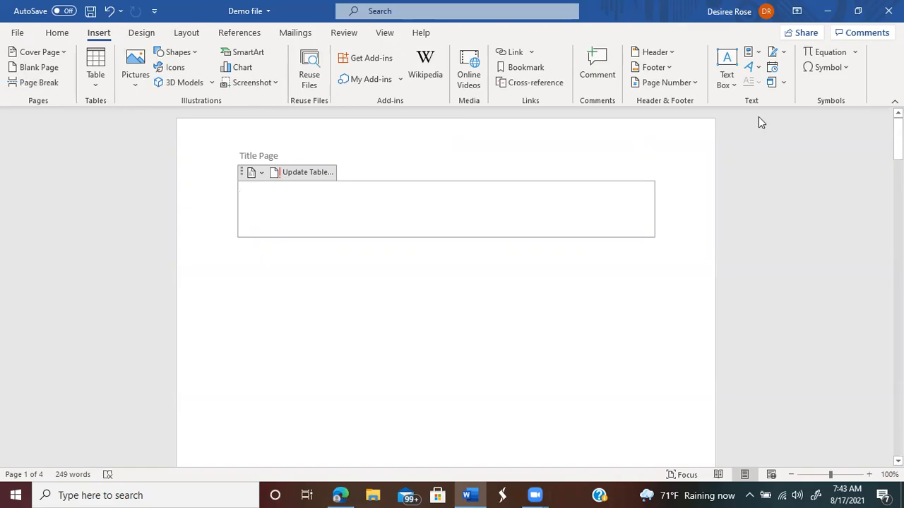
pyautogui.click(671, 51)
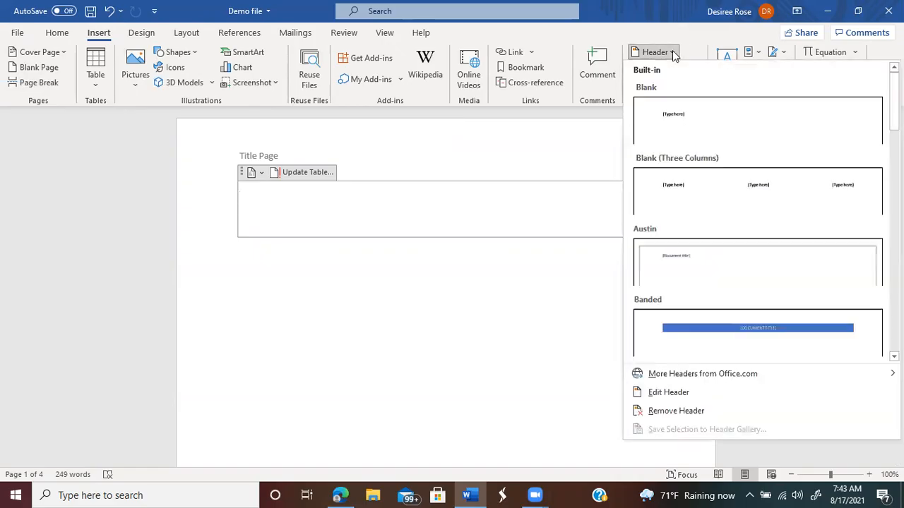
pyautogui.click(659, 413)
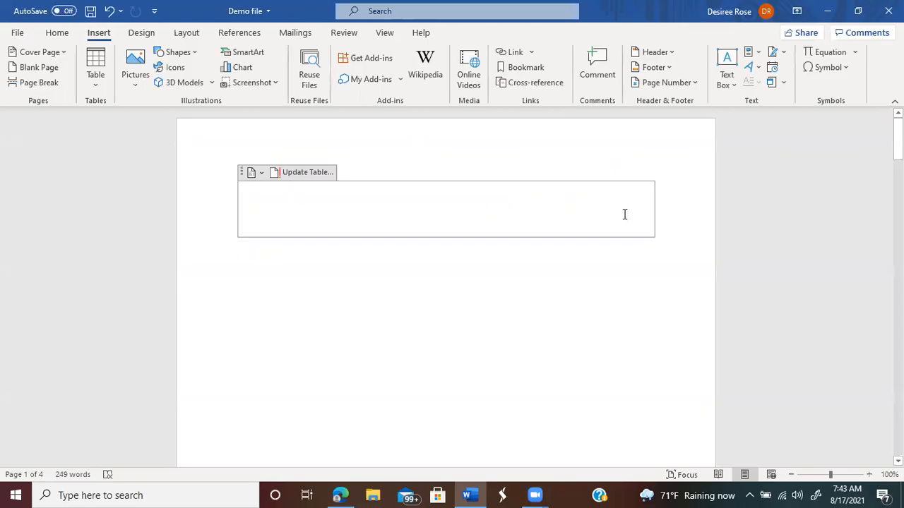
pyautogui.rightClick(239, 200)
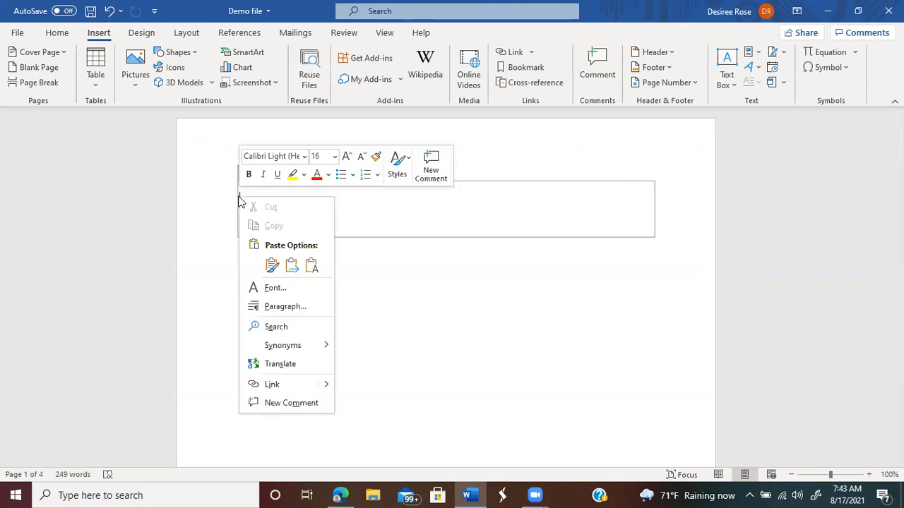
pyautogui.click(593, 147)
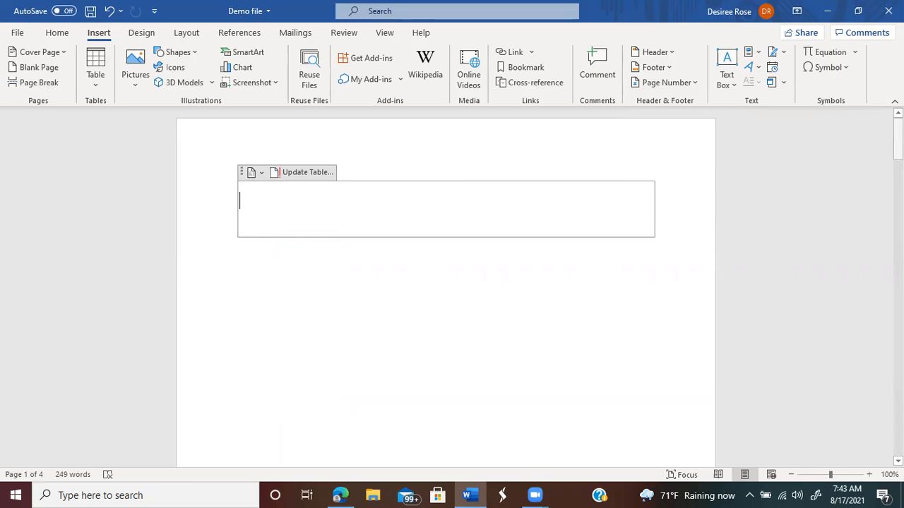
pyautogui.moveTo(898, 139); pyautogui.dragTo(855, 386)
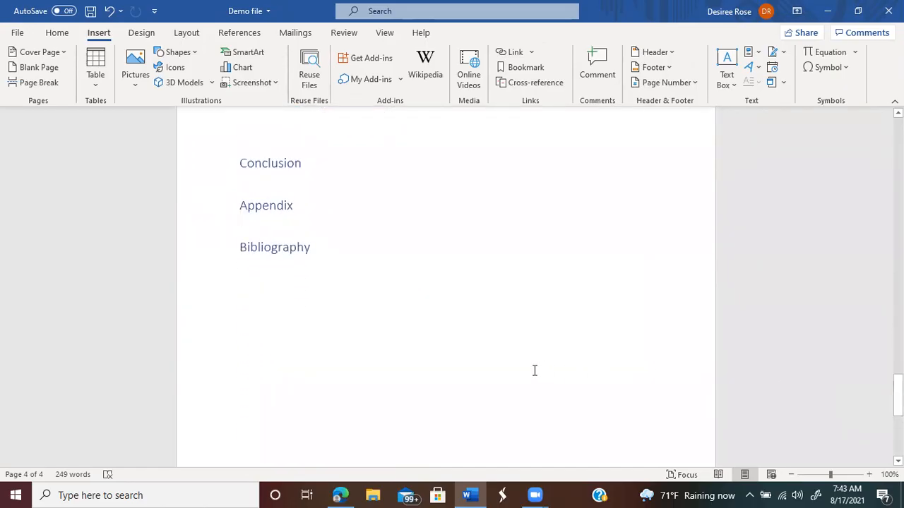
# Step: Insert a page break so the Bibliography heading starts on a new page
pyautogui.moveTo(238, 245)
pyautogui.click(238, 246)
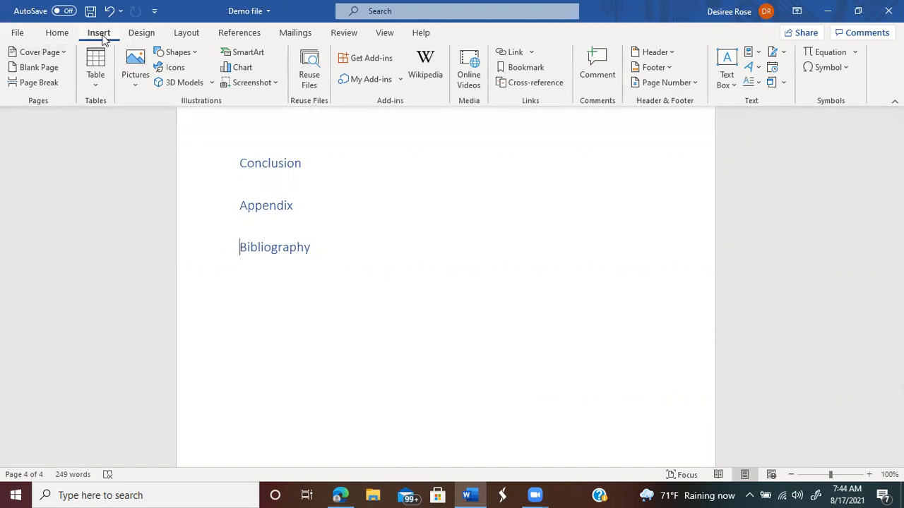
pyautogui.click(36, 87)
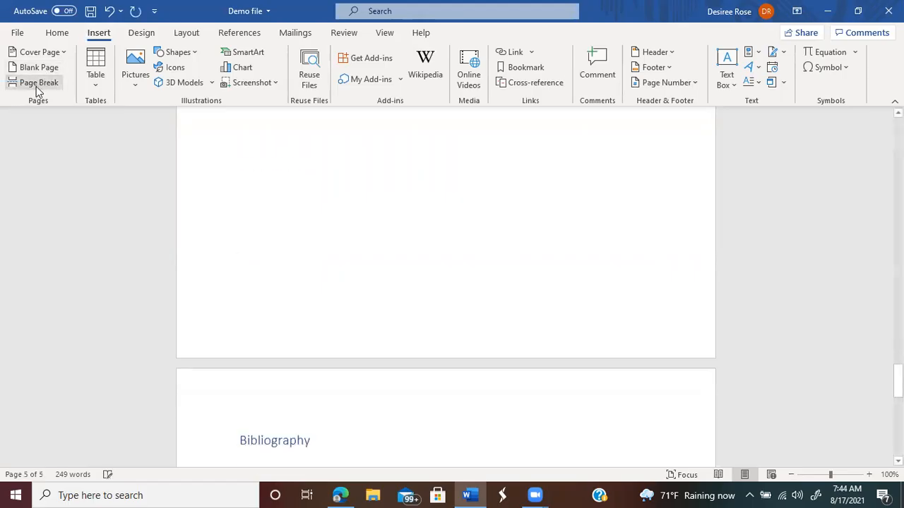
pyautogui.moveTo(898, 382); pyautogui.dragTo(898, 409)
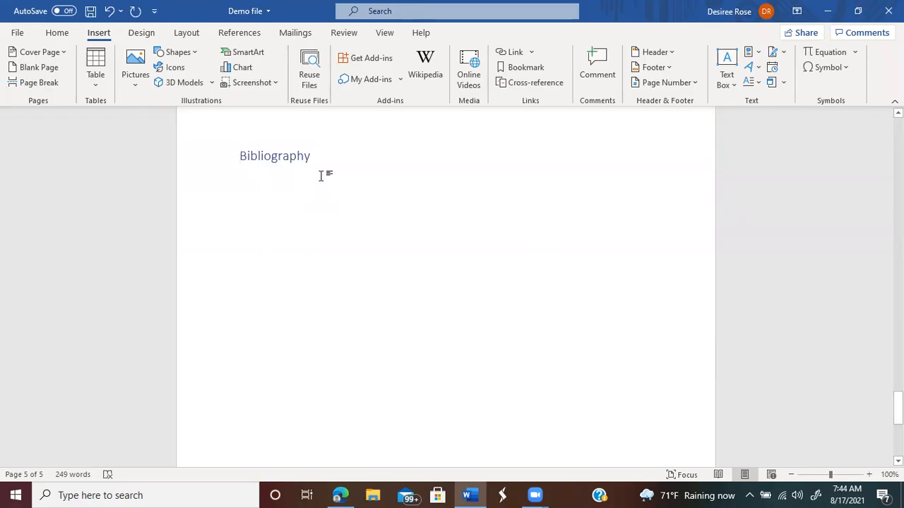
# Step: Replace the Bibliography heading with Word's built-in Bibliography listing the Wikipedia source
pyautogui.click(233, 34)
pyautogui.moveTo(312, 156); pyautogui.dragTo(236, 162)
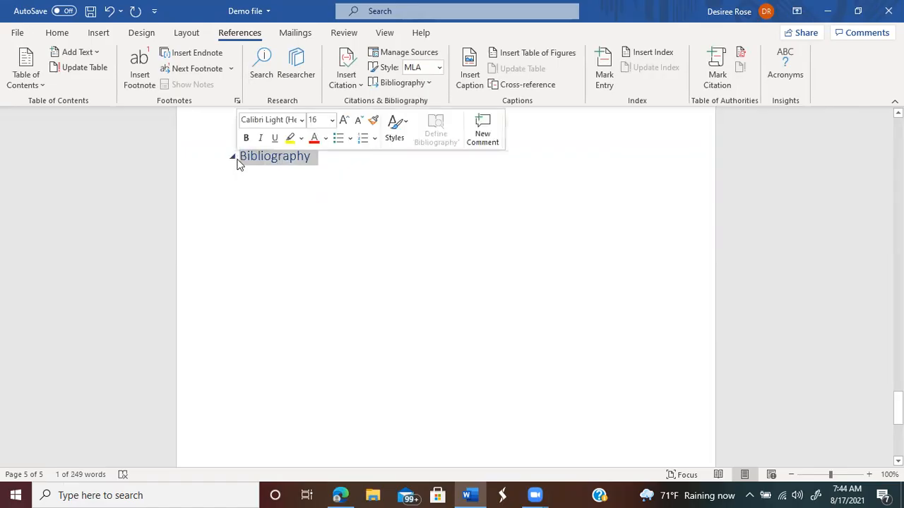
pyautogui.click(428, 83)
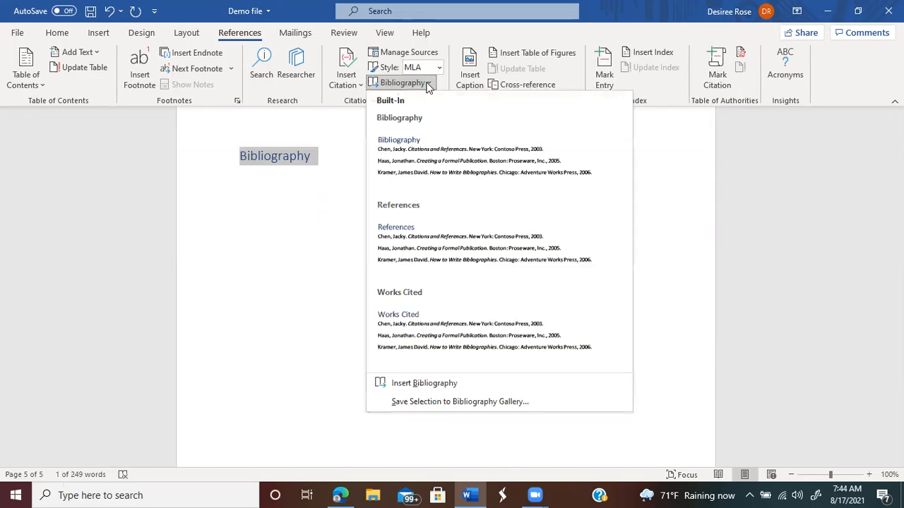
pyautogui.click(417, 147)
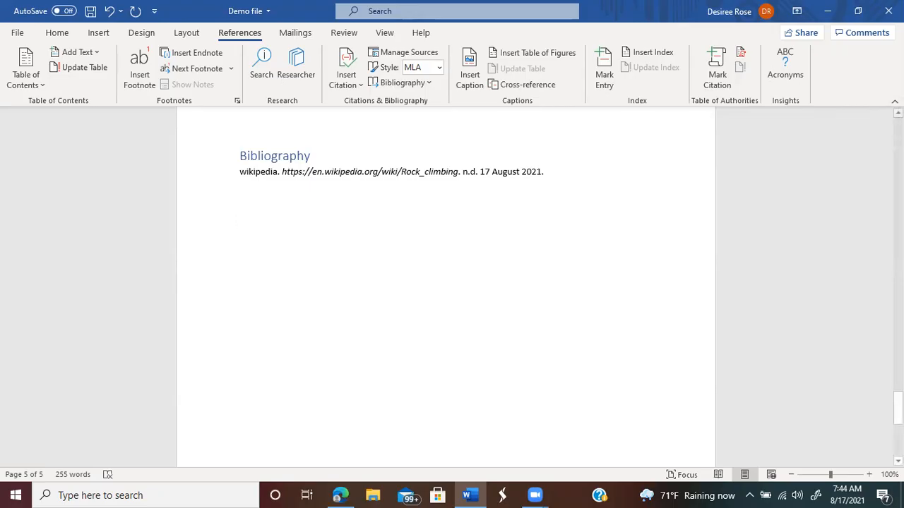
pyautogui.scroll(4, 446, 282)
pyautogui.scroll(5, 446, 282)
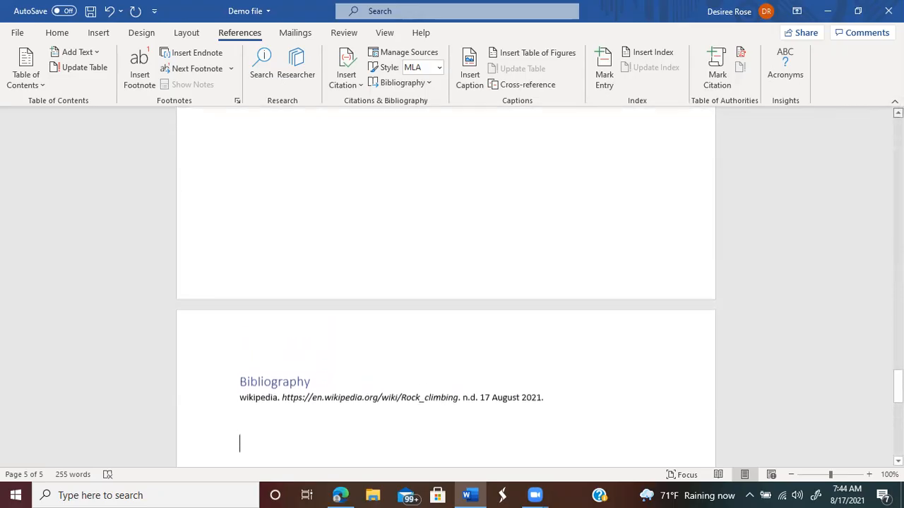
pyautogui.scroll(5, 446, 283)
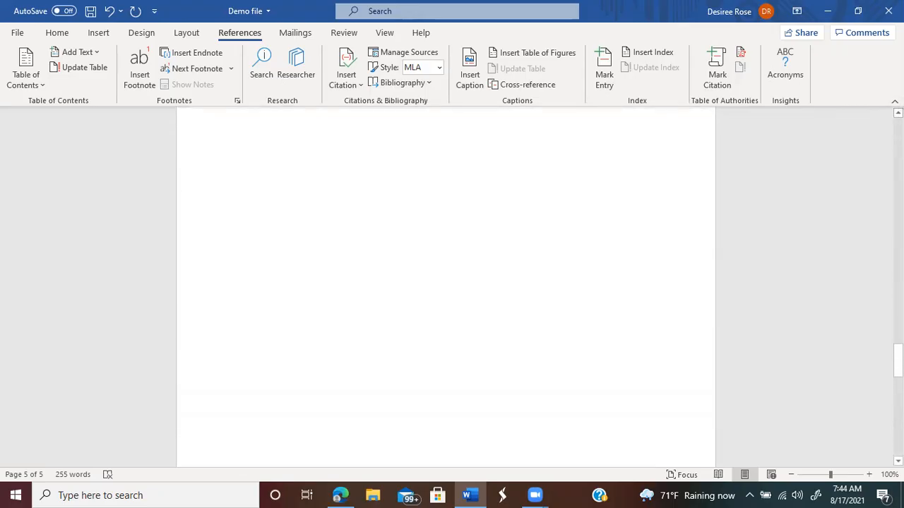
pyautogui.scroll(5, 446, 282)
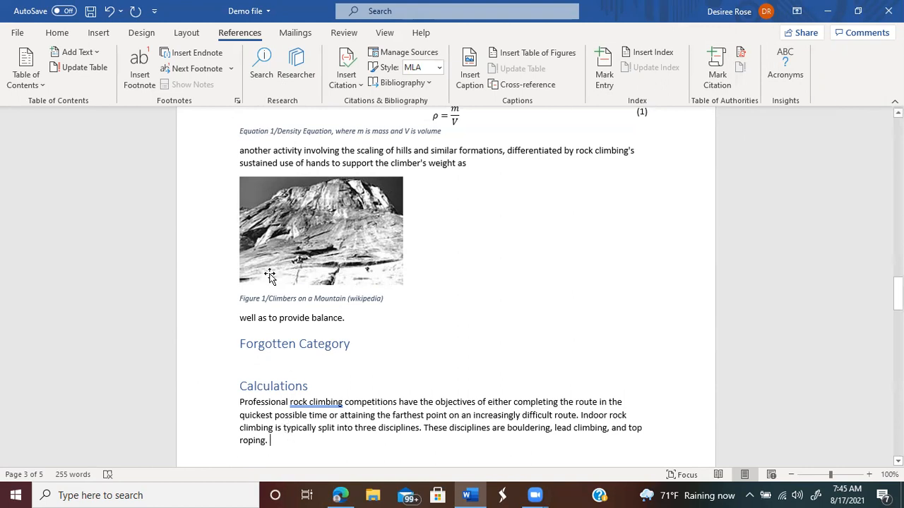
# Step: Add a new Book Section source with the author's name and title 'Rock climbing'
pyautogui.click(342, 69)
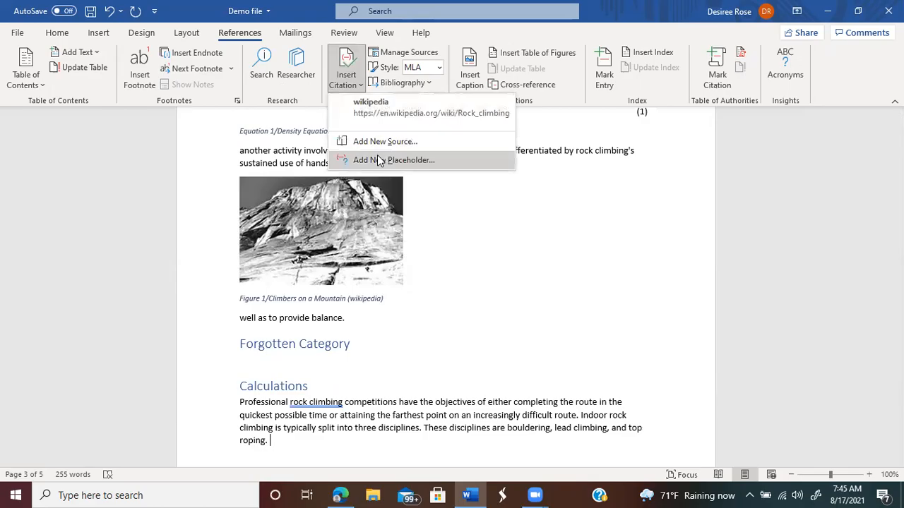
pyautogui.click(378, 145)
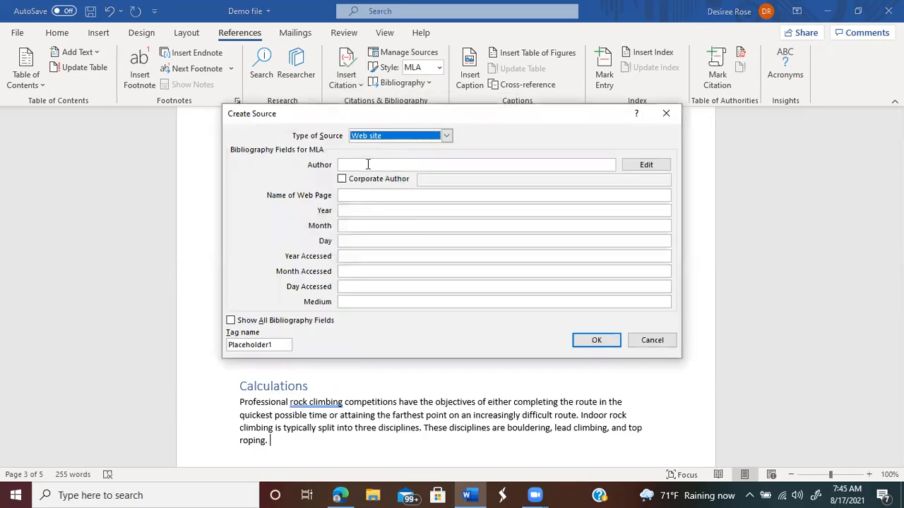
pyautogui.click(447, 137)
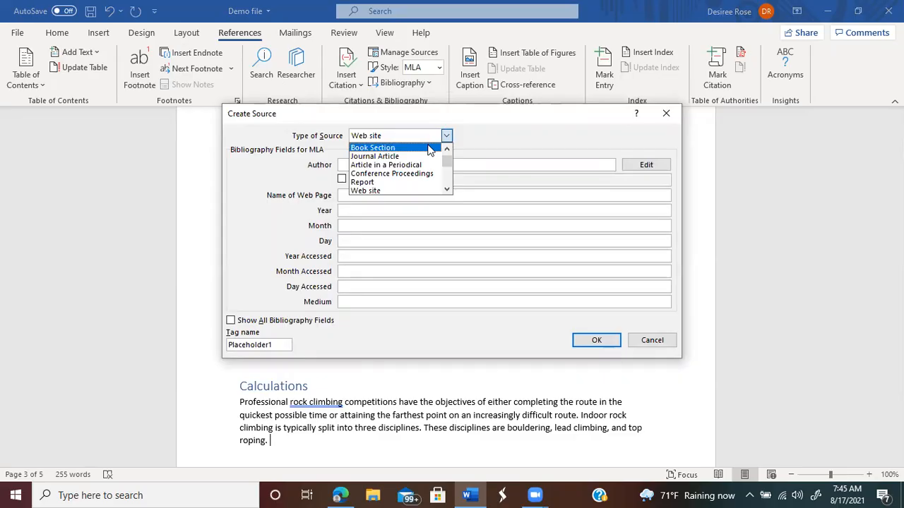
pyautogui.click(428, 149)
pyautogui.click(404, 166)
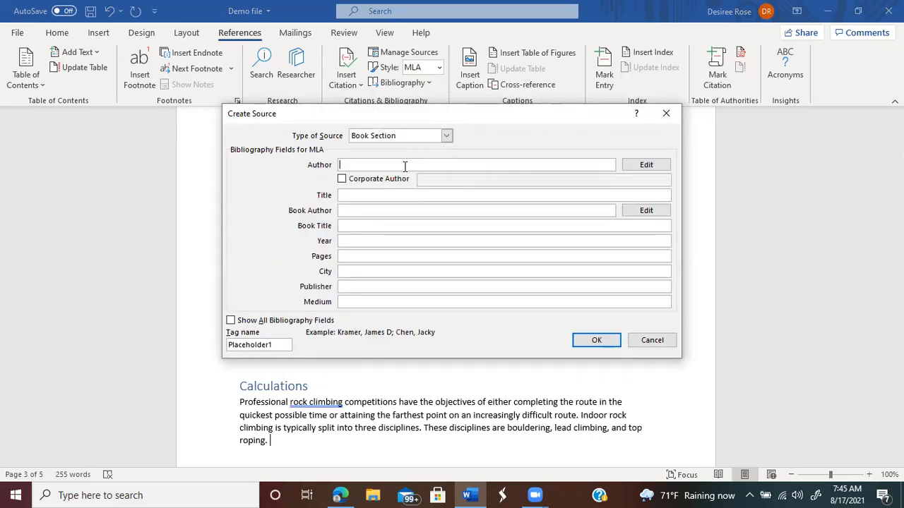
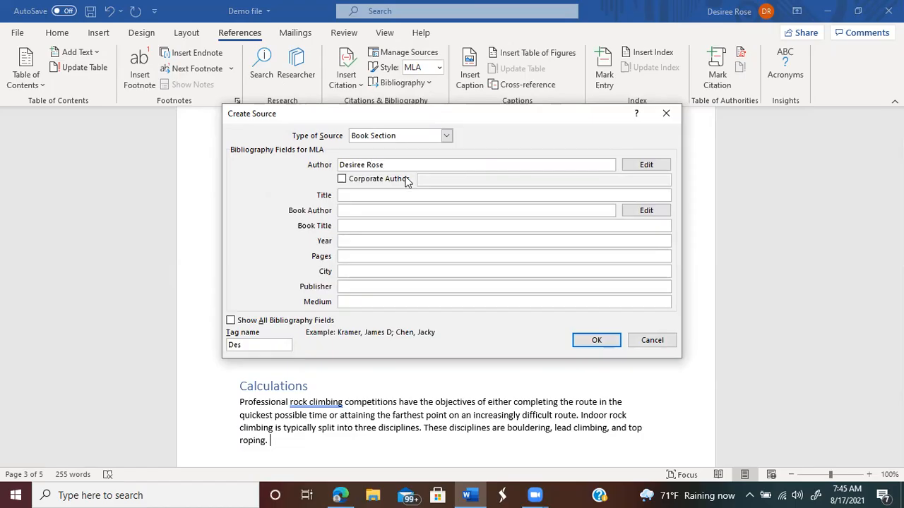
pyautogui.click(380, 195)
pyautogui.write('Roc')
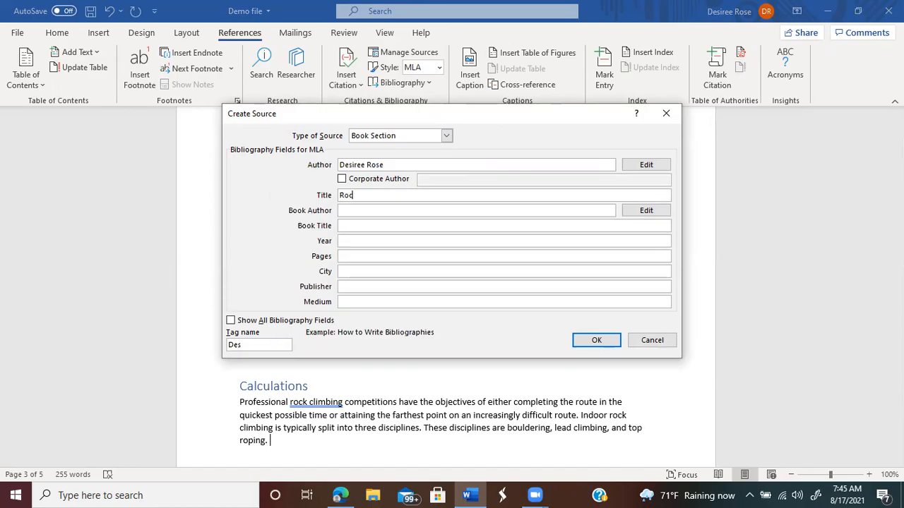
pyautogui.write('k climbing')
# Step: Fill in book author, year 2021, pages 12, city Atlanta, publisher 'My Mom', and insert the citation
pyautogui.click(375, 208)
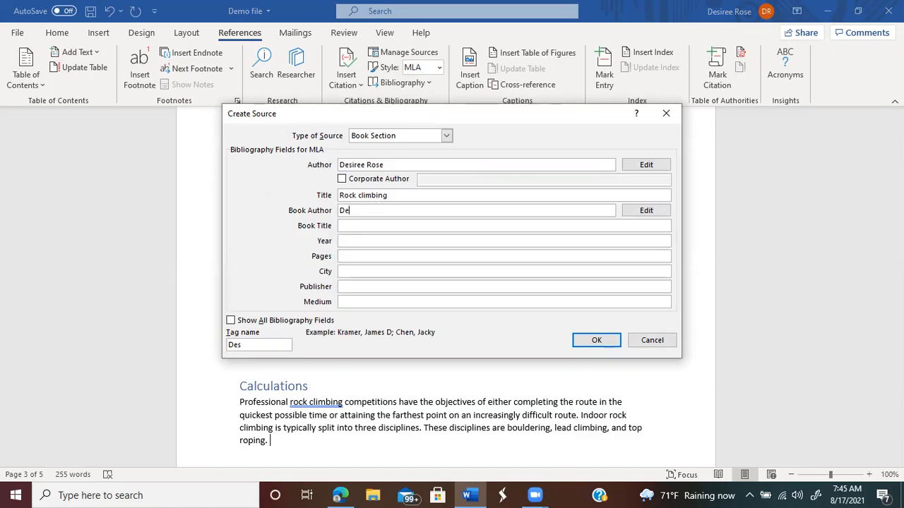
pyautogui.click(354, 241)
pyautogui.write('2021')
pyautogui.click(356, 257)
pyautogui.write('12-31')
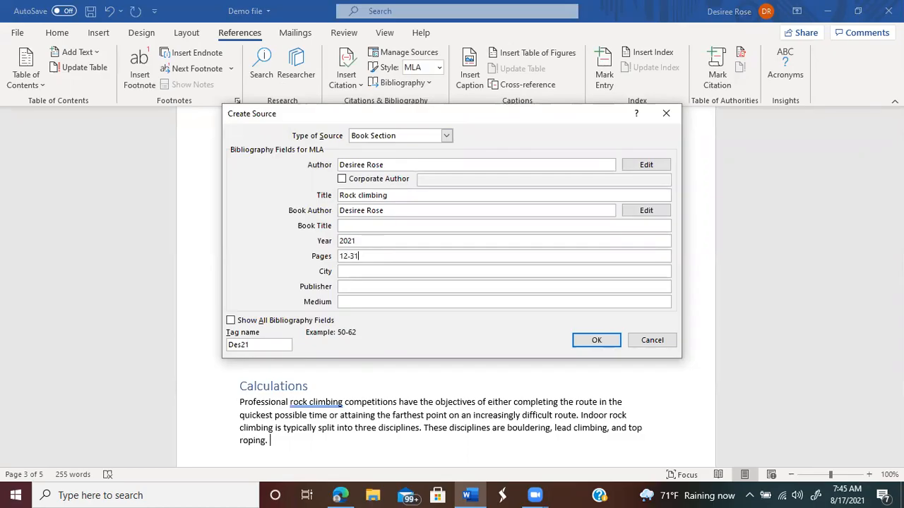
pyautogui.click(351, 272)
pyautogui.write('Atlanta')
pyautogui.click(356, 289)
pyautogui.write('M')
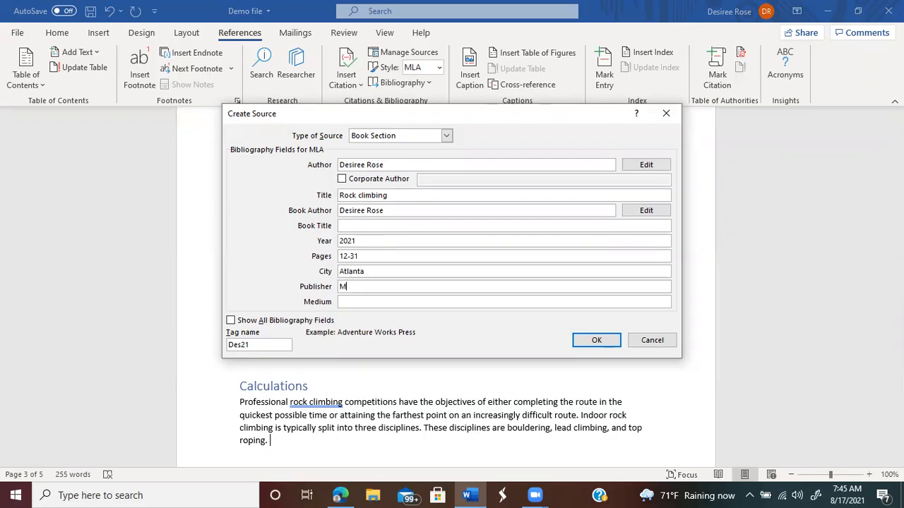
pyautogui.write('y Mom')
pyautogui.click(599, 341)
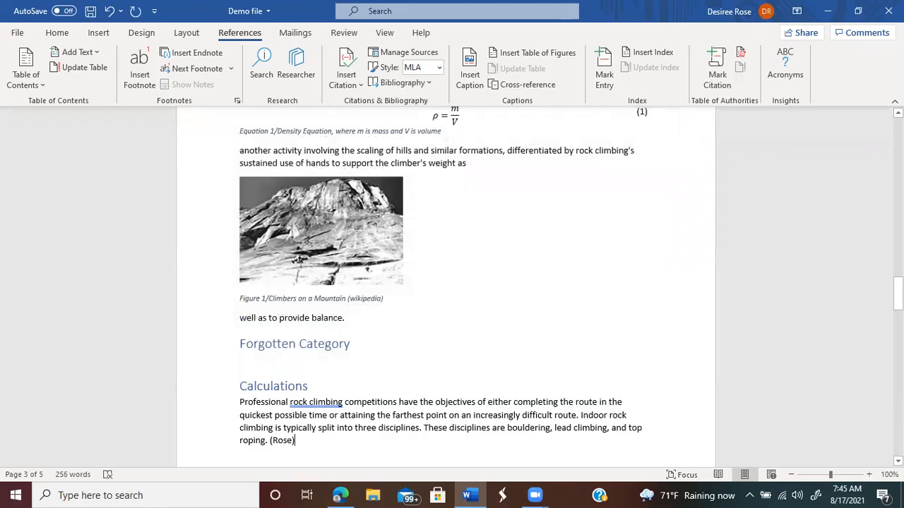
# Step: Update the page-5 Bibliography so it lists the 2021 'Rock climbing' book section and the wikipedia page
pyautogui.scroll(-1, 446, 286)
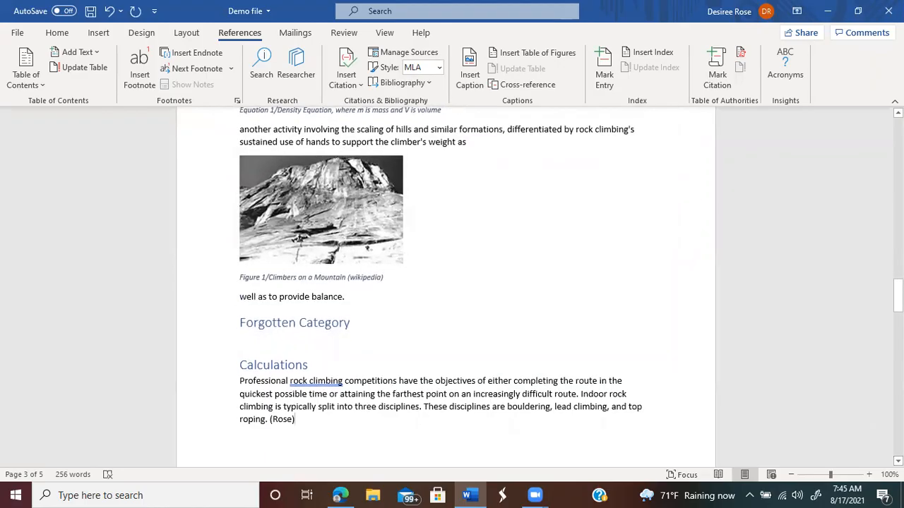
pyautogui.scroll(-5, 541, 418)
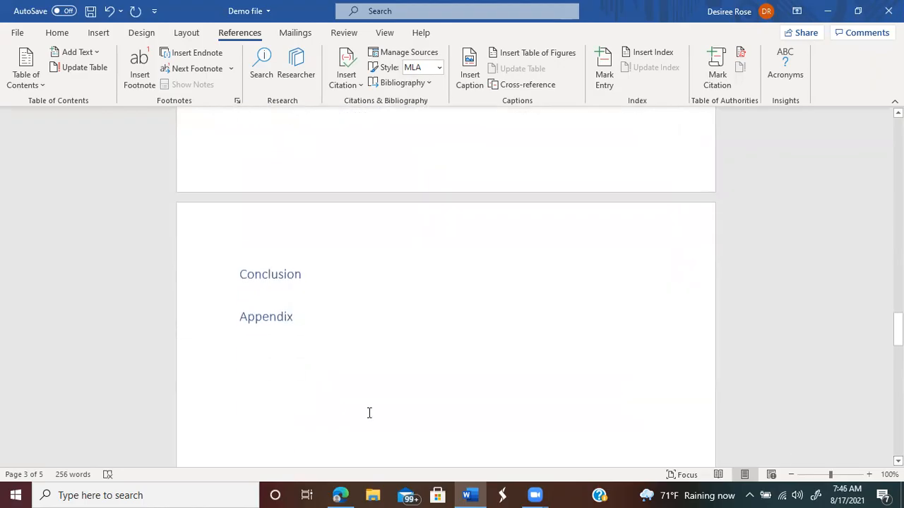
pyautogui.scroll(-10, 347, 281)
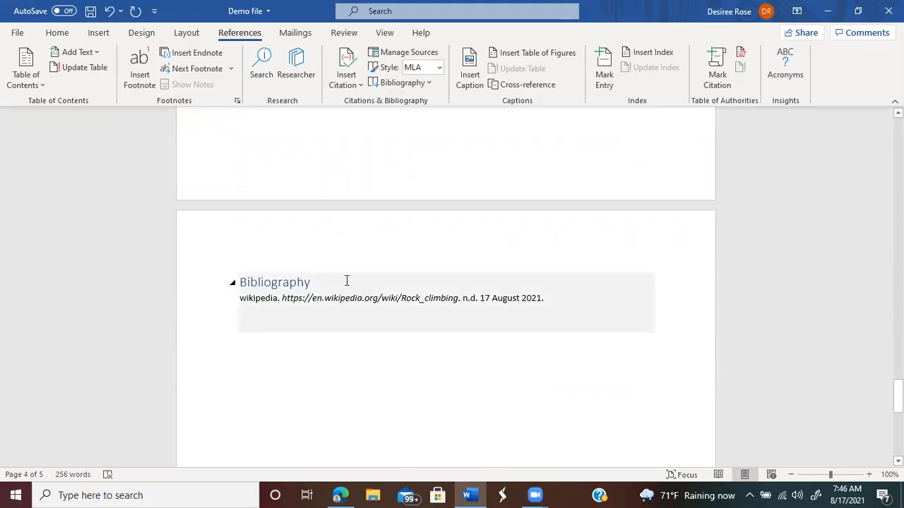
pyautogui.click(291, 283)
pyautogui.click(336, 265)
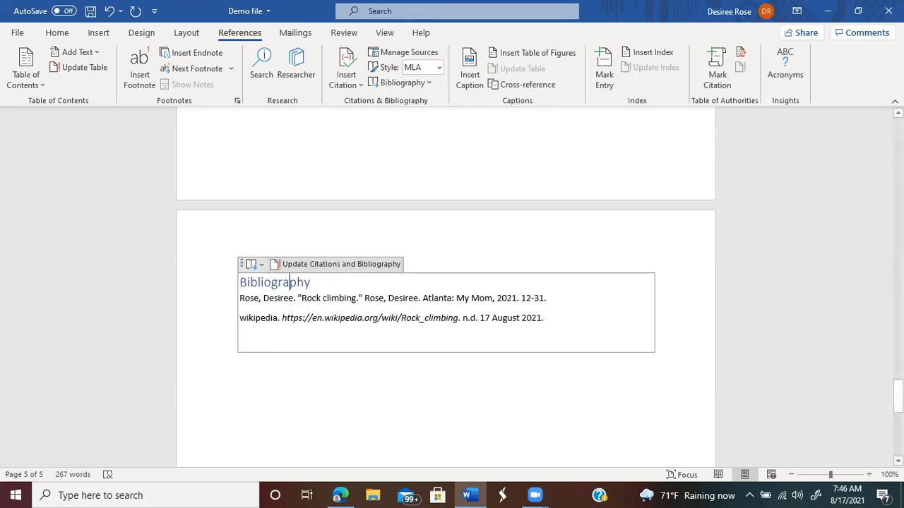
pyautogui.click(899, 461)
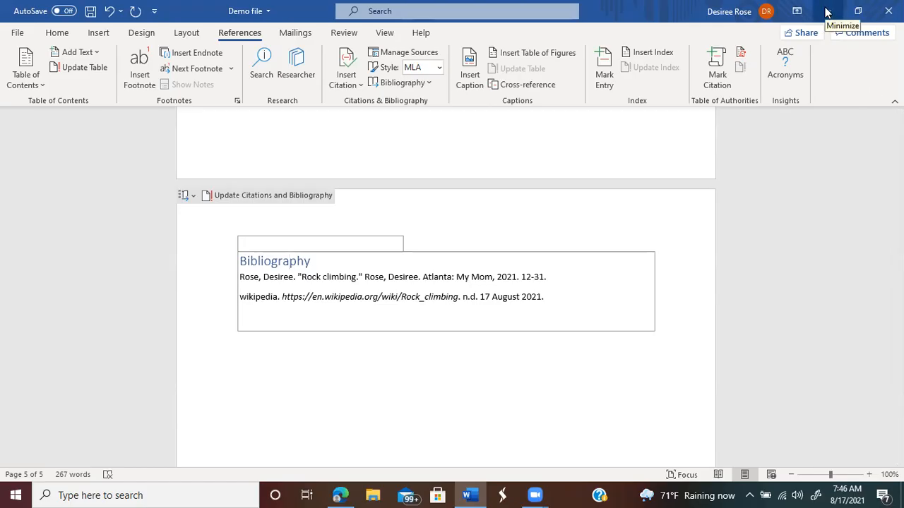
# Step: In Edge, go from the MyCalStateLA portal through Canvas to the PHYS 1570-07 course page
pyautogui.click(340, 495)
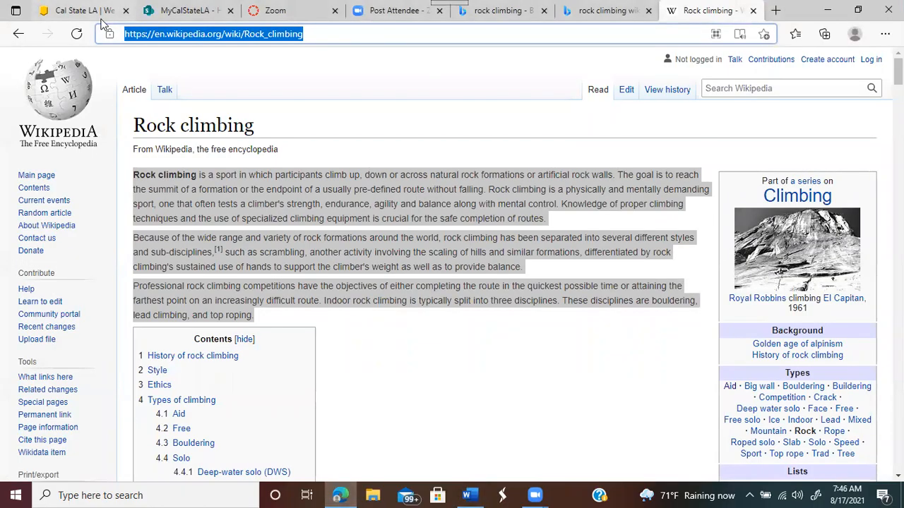
pyautogui.click(177, 12)
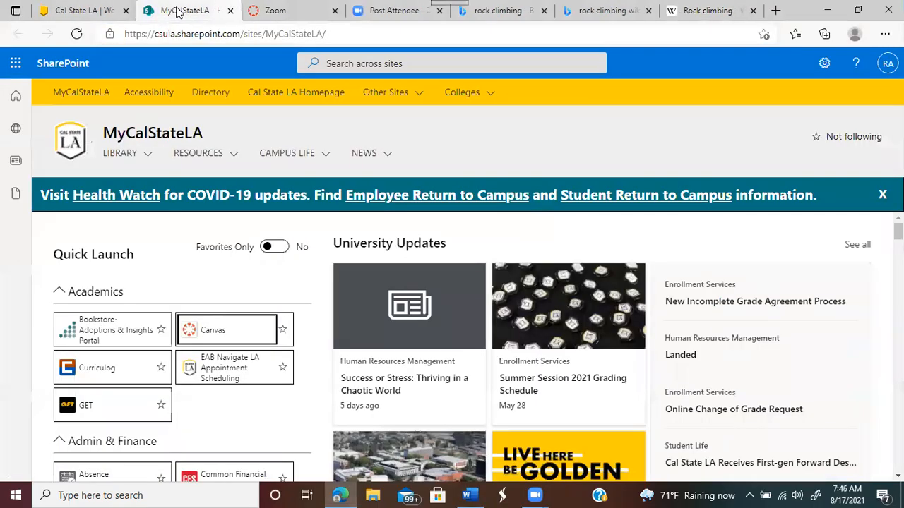
pyautogui.click(216, 329)
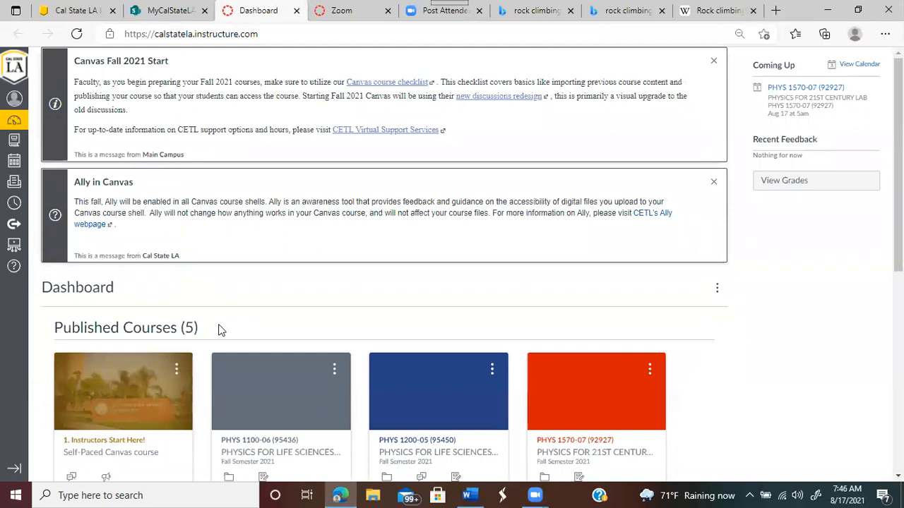
pyautogui.click(575, 397)
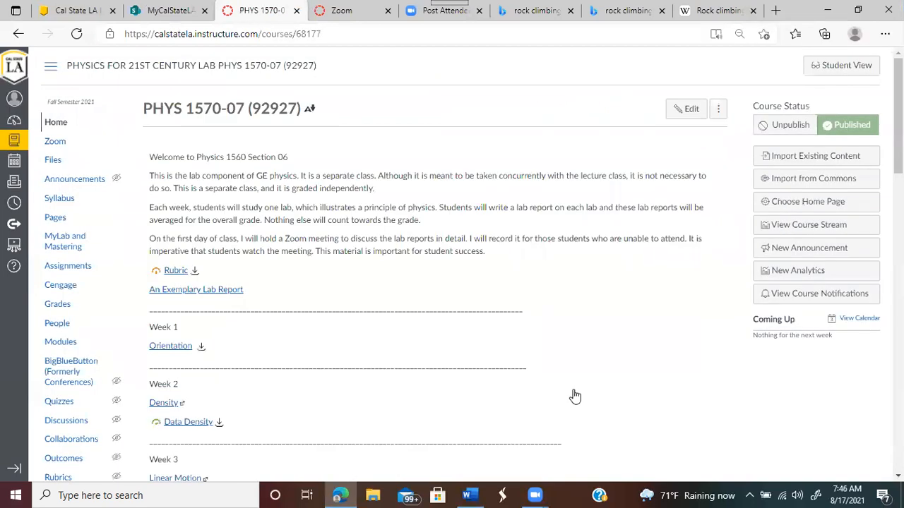
# Step: Preview the Rubric file and scroll through the Guidelines for Physics Lab Write-Up
pyautogui.click(177, 273)
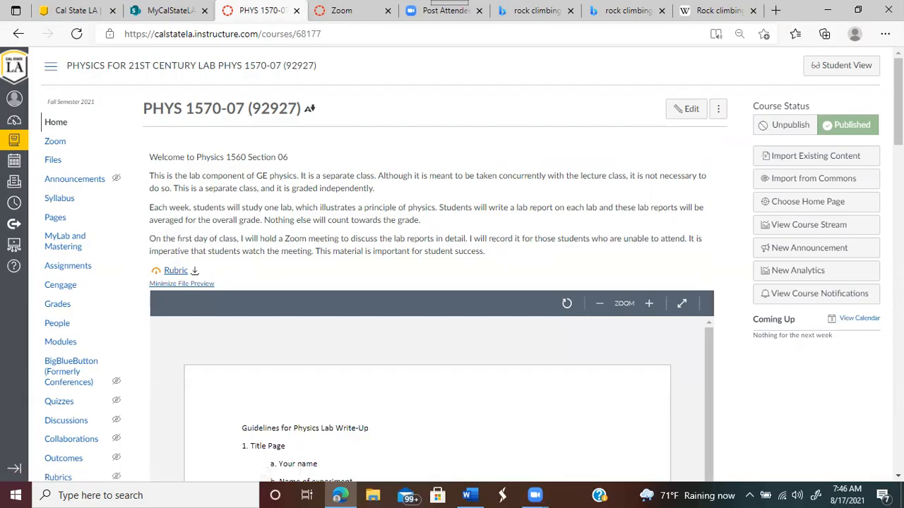
pyautogui.rightClick(798, 271)
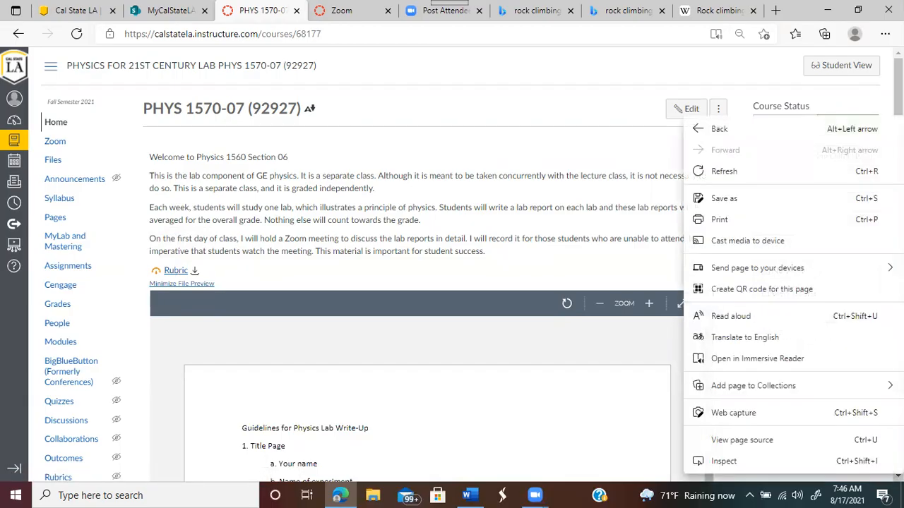
pyautogui.scroll(-5, 799, 271)
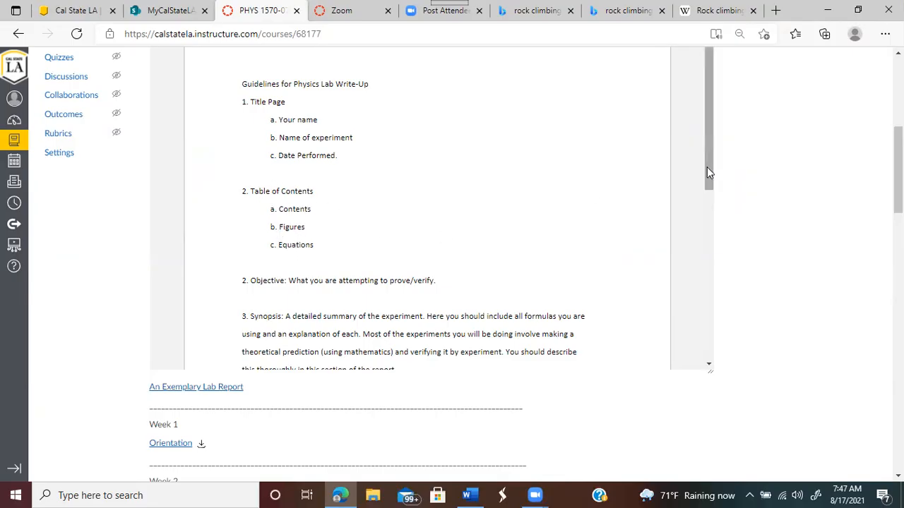
pyautogui.moveTo(710, 181); pyautogui.dragTo(711, 243)
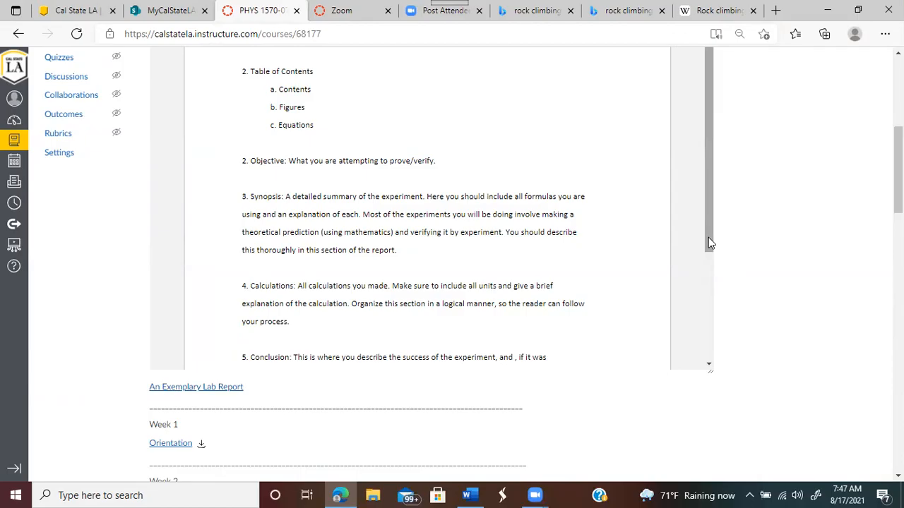
pyautogui.moveTo(708, 238); pyautogui.dragTo(706, 239)
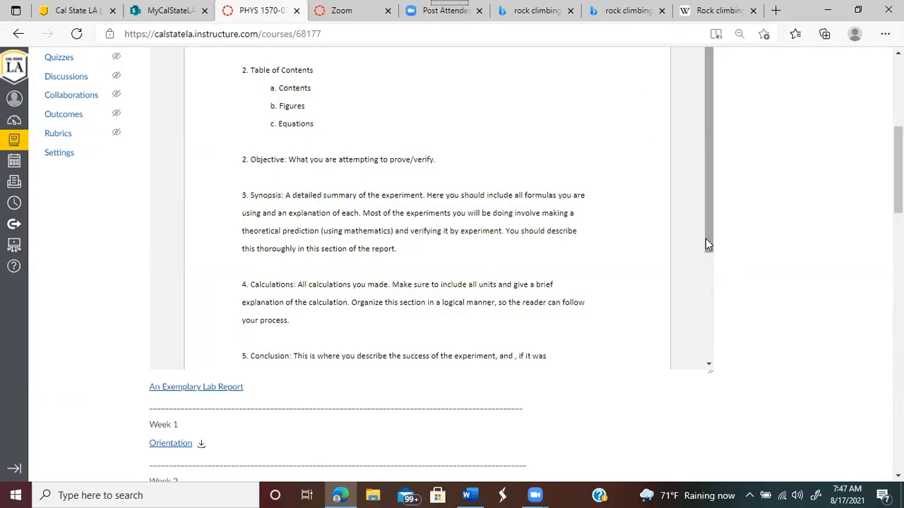
pyautogui.rightClick(706, 239)
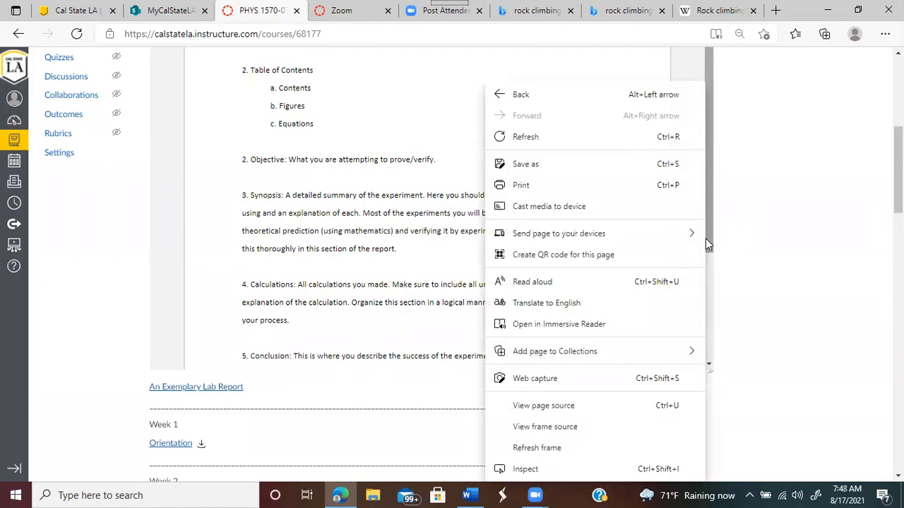
pyautogui.click(788, 212)
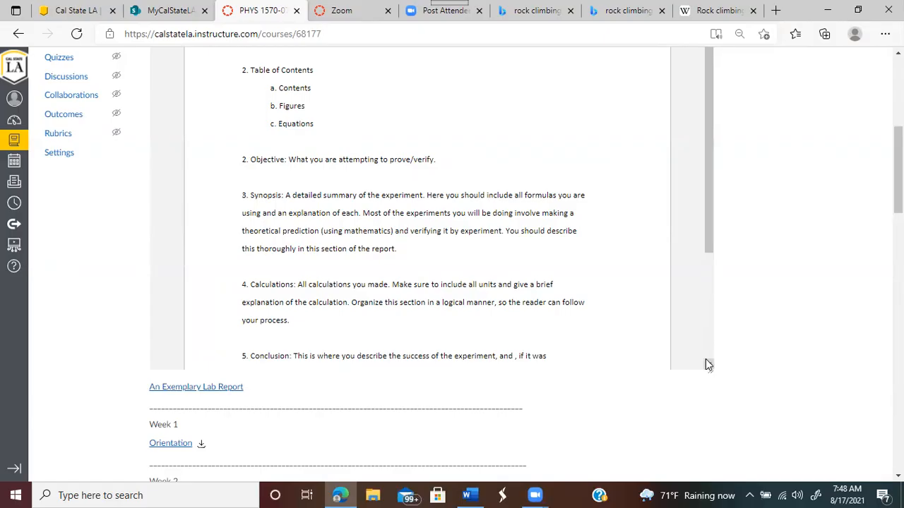
pyautogui.scroll(-2, 708, 365)
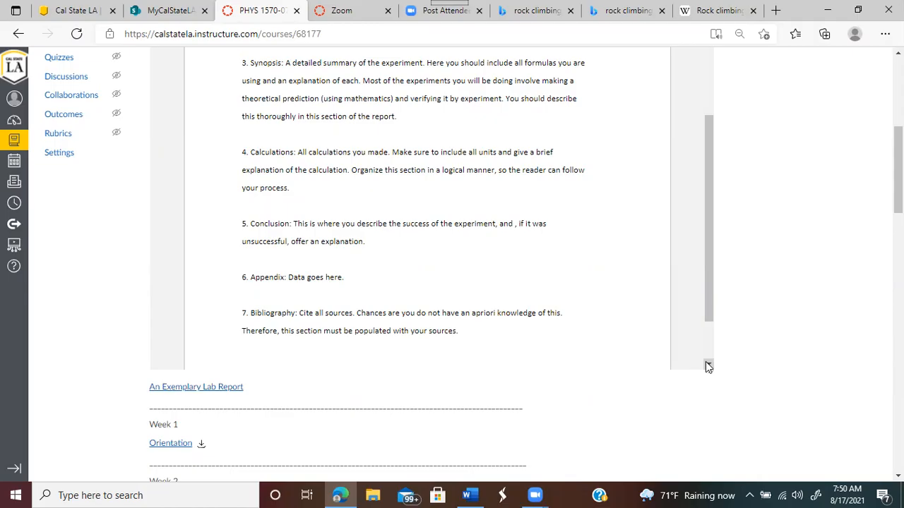
# Step: Page to the end of the lab write-up guidelines, then jump back to their start
pyautogui.click(708, 366)
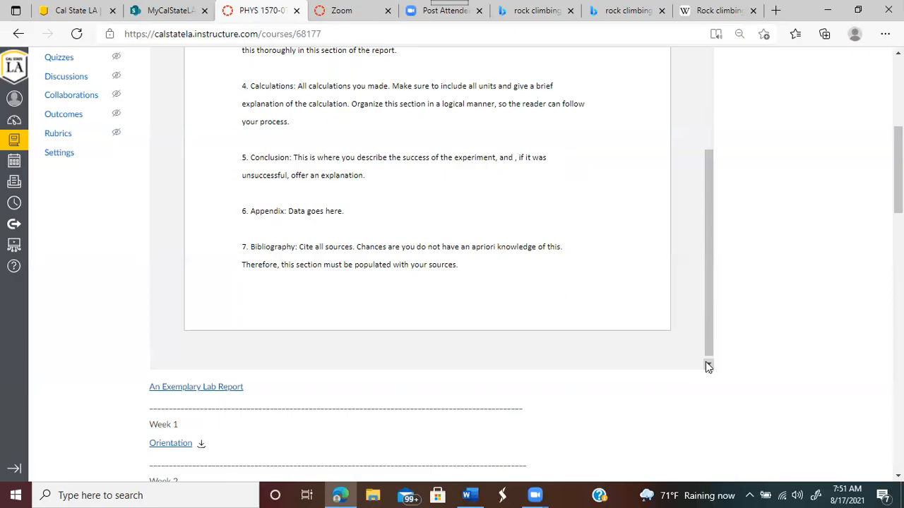
pyautogui.click(709, 365)
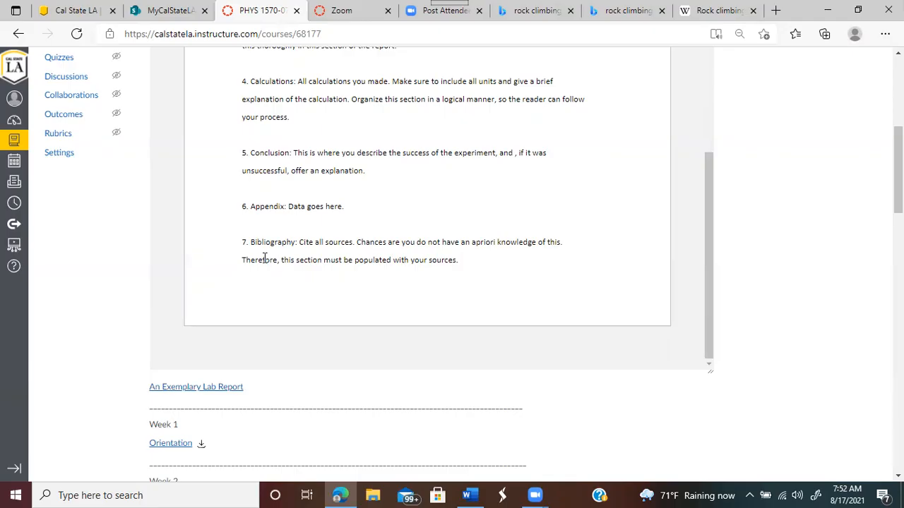
pyautogui.click(709, 53)
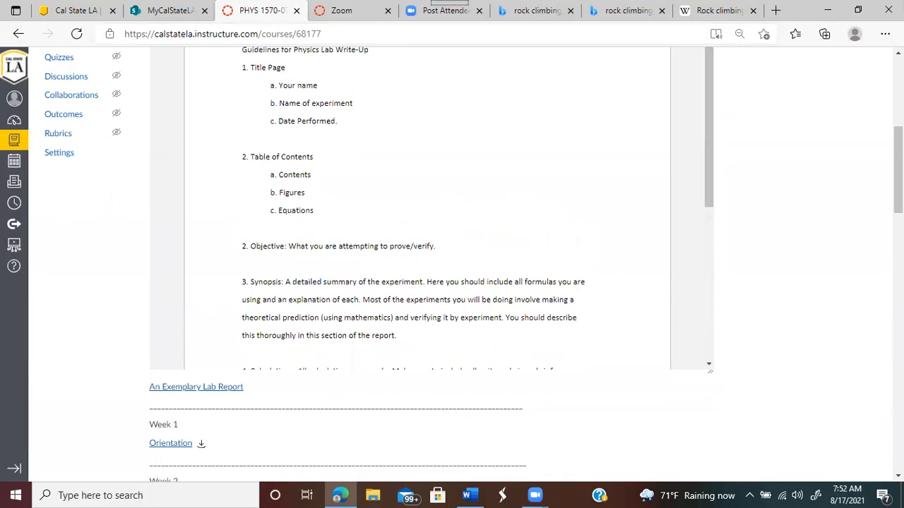
# Step: Open the 'An Exemplary Lab Report' file from the course home page
pyautogui.scroll(5, 394, 238)
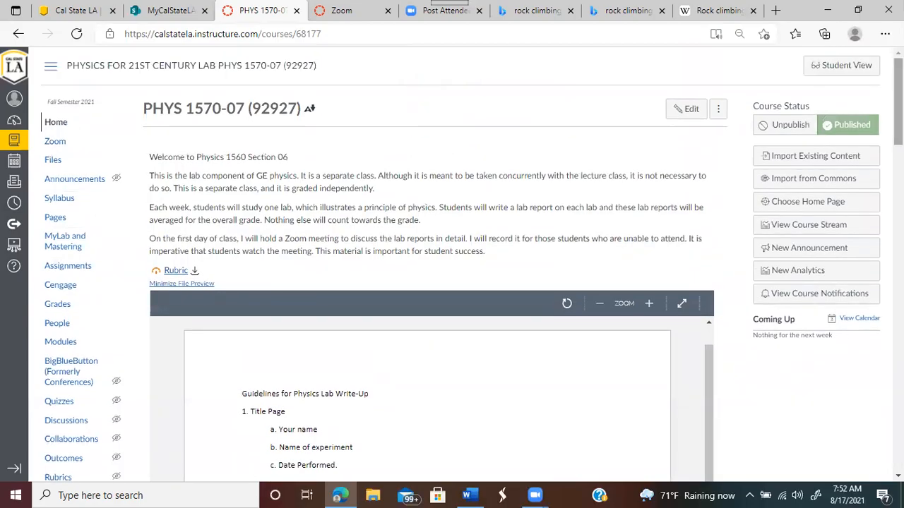
pyautogui.scroll(-6, 452, 262)
pyautogui.scroll(-1, 452, 261)
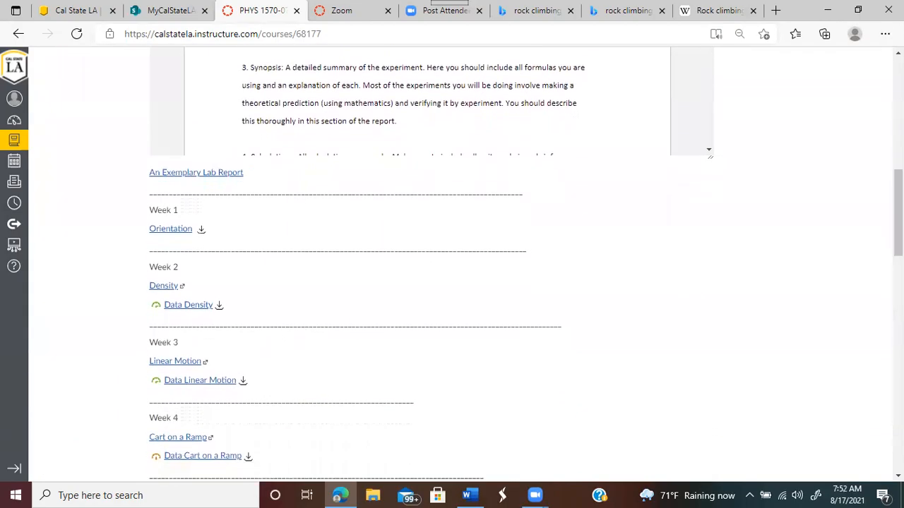
pyautogui.click(203, 175)
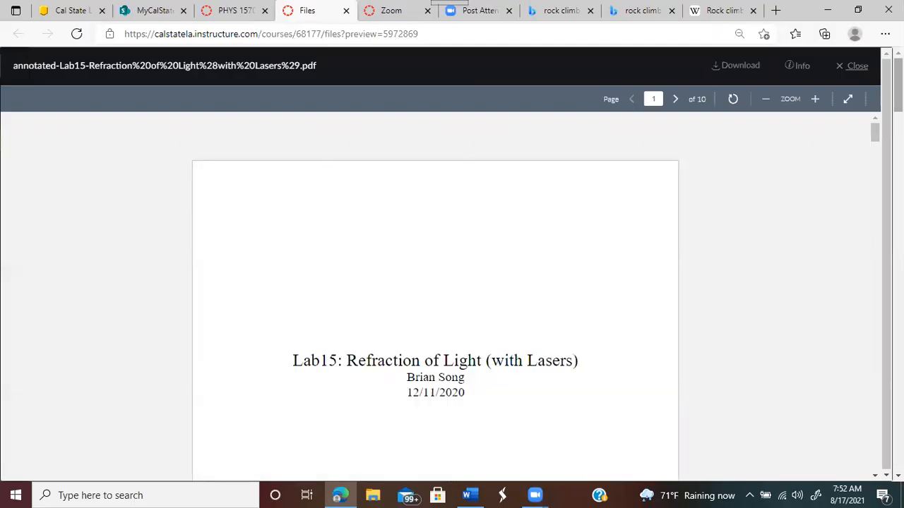
# Step: Skim the exemplary report's title page, Table of Contents and figure/table lists down to page 3
pyautogui.moveTo(875, 138)
pyautogui.mouseDown()
pyautogui.moveTo(874, 157)
pyautogui.moveTo(872, 140)
pyautogui.mouseUp()
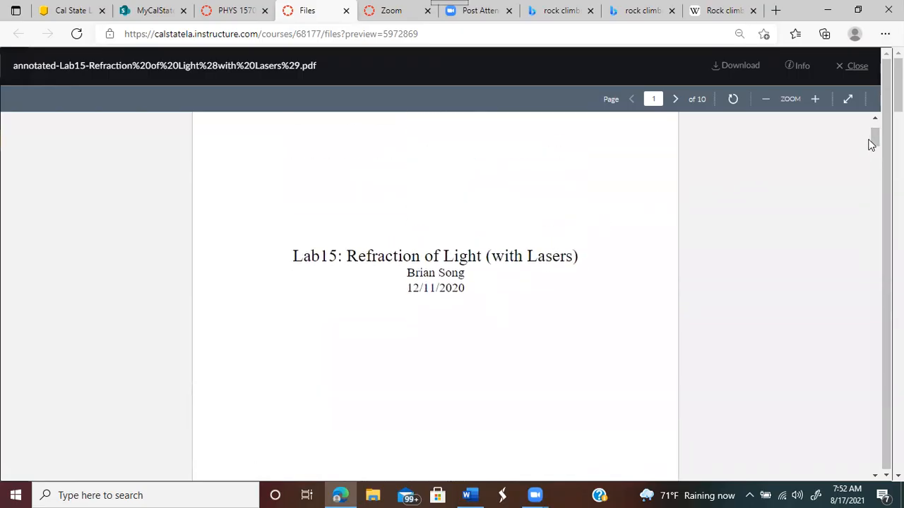
pyautogui.moveTo(874, 139); pyautogui.dragTo(875, 178)
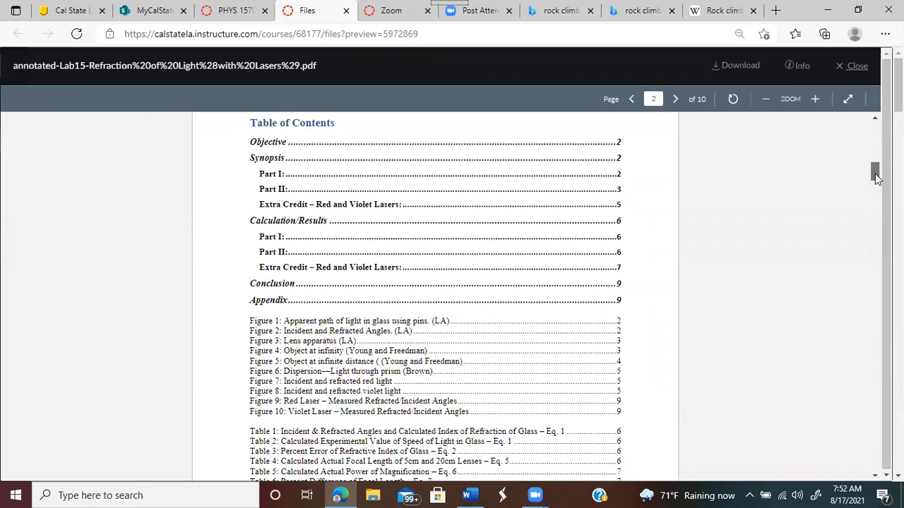
pyautogui.moveTo(876, 178); pyautogui.dragTo(879, 188)
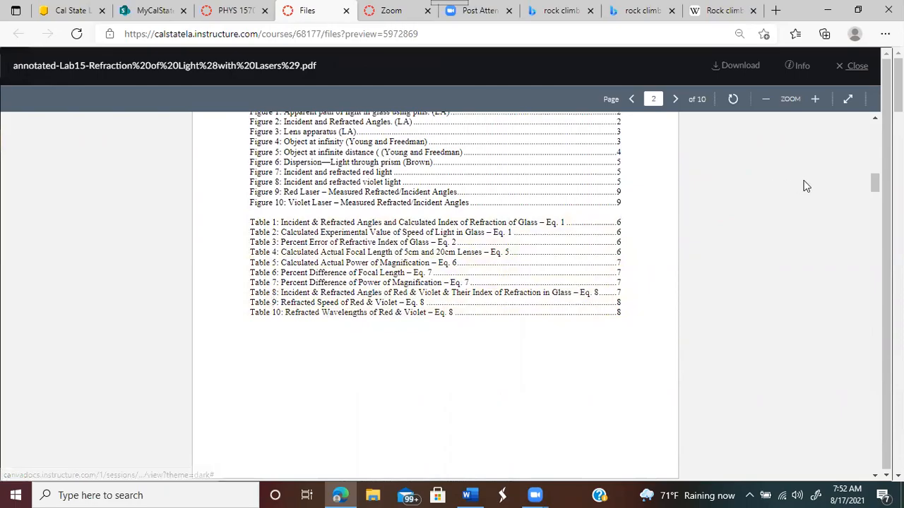
pyautogui.moveTo(875, 182)
pyautogui.mouseDown()
pyautogui.moveTo(876, 207)
pyautogui.moveTo(871, 188)
pyautogui.mouseUp()
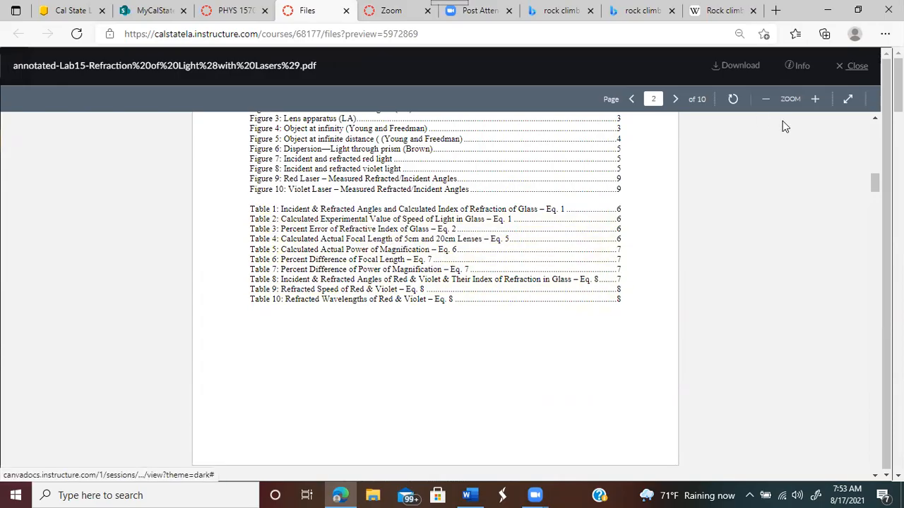
pyautogui.moveTo(878, 187); pyautogui.dragTo(878, 214)
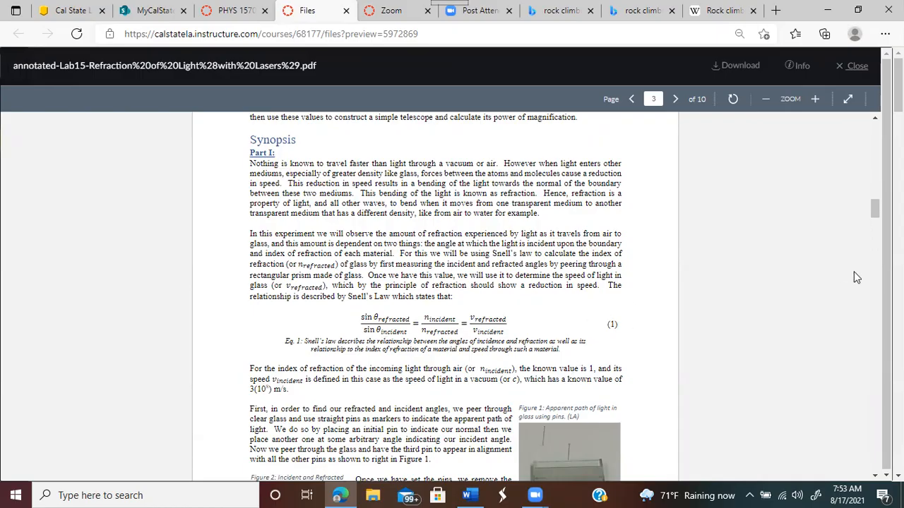
# Step: Read the Synopsis's numbered equations and figures through pages 4–5 to Part I's angle table
pyautogui.moveTo(874, 212)
pyautogui.mouseDown()
pyautogui.moveTo(875, 233)
pyautogui.moveTo(876, 221)
pyautogui.mouseUp()
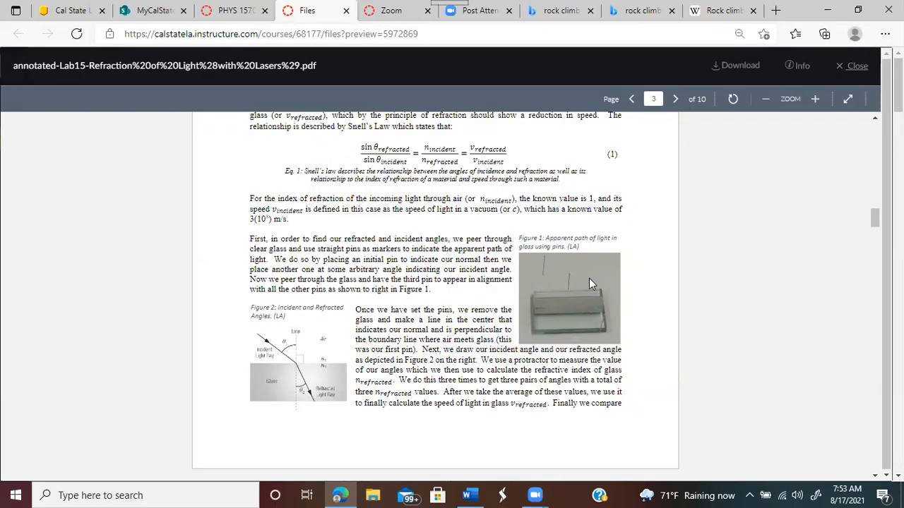
pyautogui.click(875, 475)
pyautogui.click(875, 476)
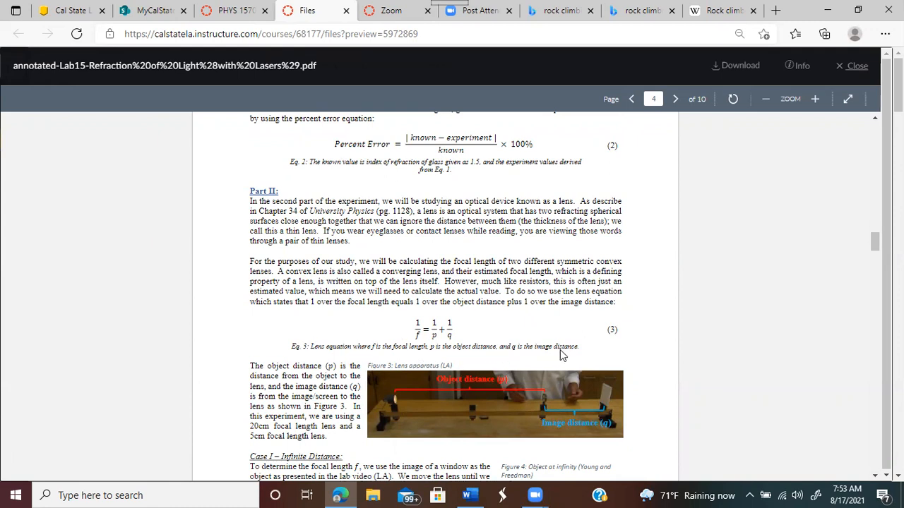
pyautogui.click(876, 477)
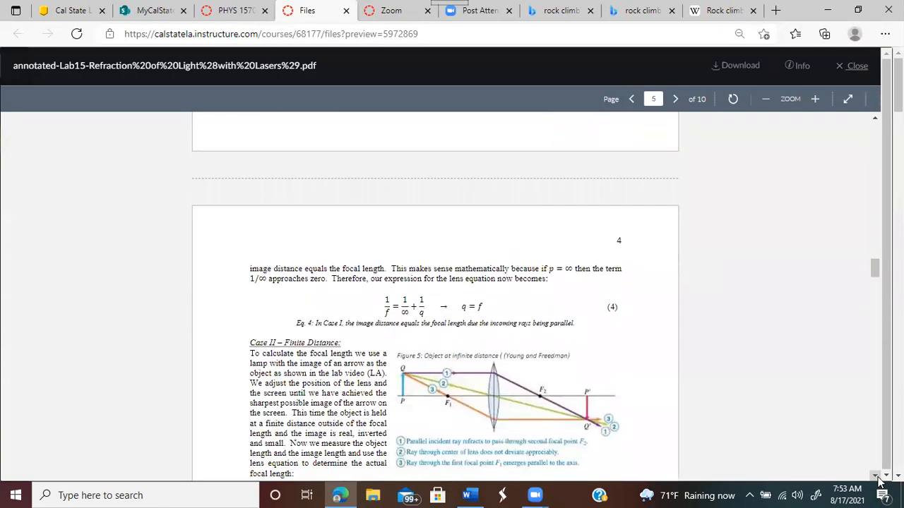
pyautogui.moveTo(879, 479); pyautogui.dragTo(879, 479)
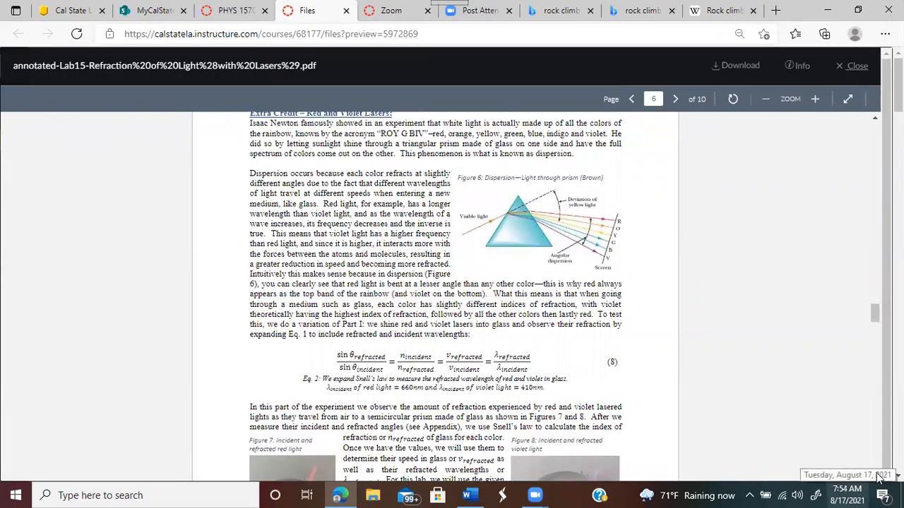
pyautogui.moveTo(876, 478); pyautogui.dragTo(876, 479)
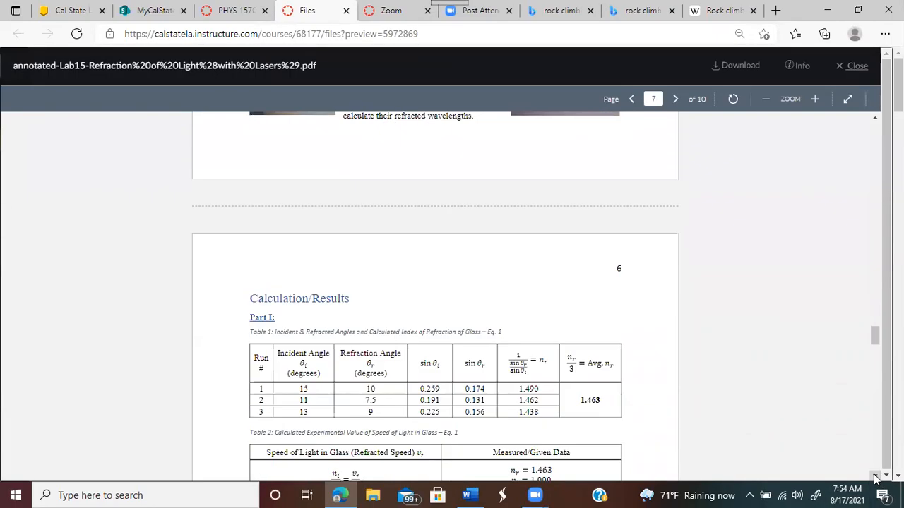
# Step: Scroll through Table 2's speed calculation, Table 3 and Part II to the Extra Credit laser table
pyautogui.click(876, 478)
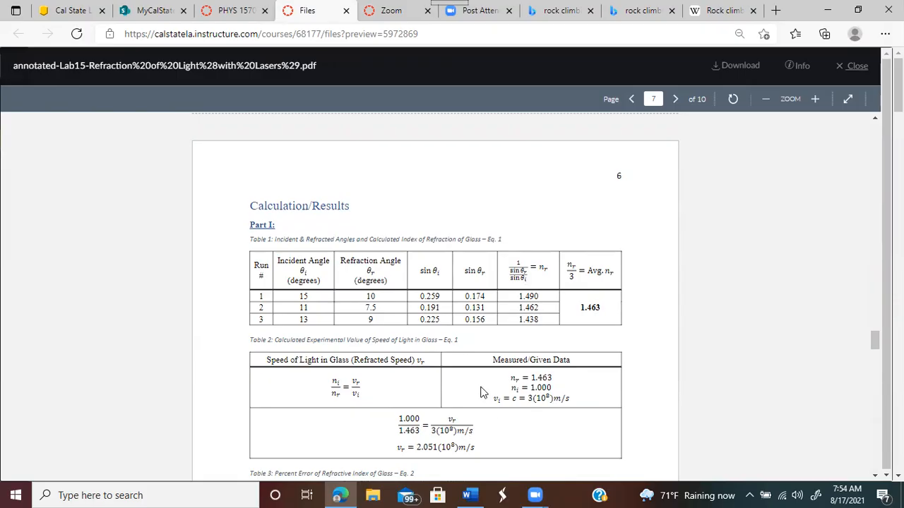
pyautogui.click(876, 477)
pyautogui.click(876, 476)
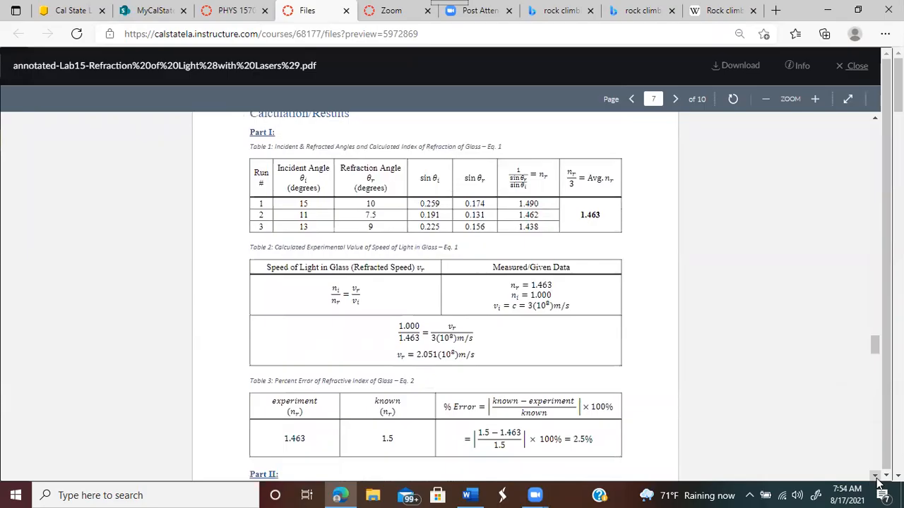
pyautogui.click(875, 477)
pyautogui.click(876, 476)
pyautogui.click(876, 477)
pyautogui.click(875, 477)
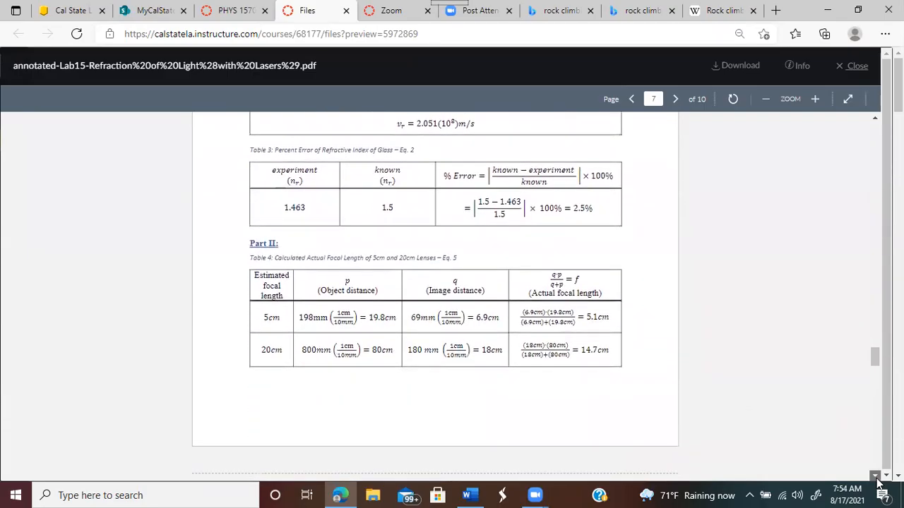
pyautogui.click(875, 477)
pyautogui.click(875, 477)
pyautogui.click(875, 477)
pyautogui.click(875, 477)
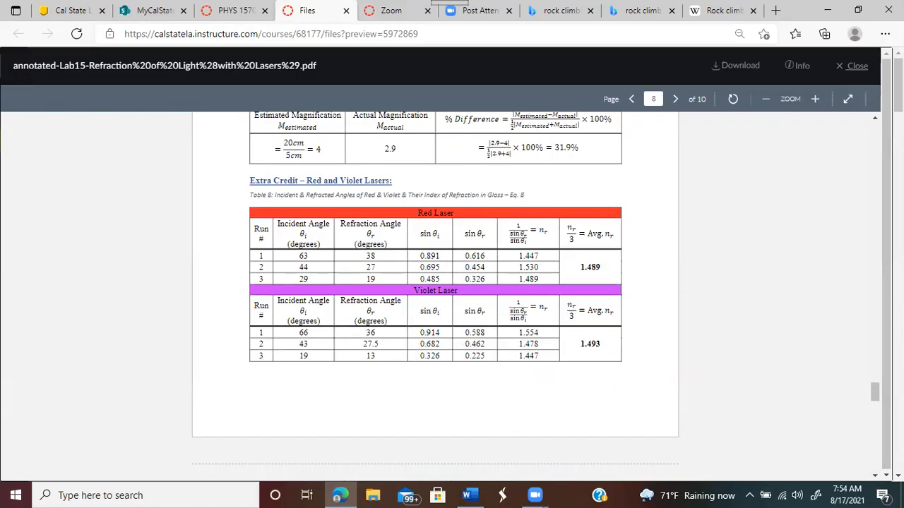
# Step: Continue past Tables 9 and 10 into the Conclusion and Appendix laser figures
pyautogui.click(875, 476)
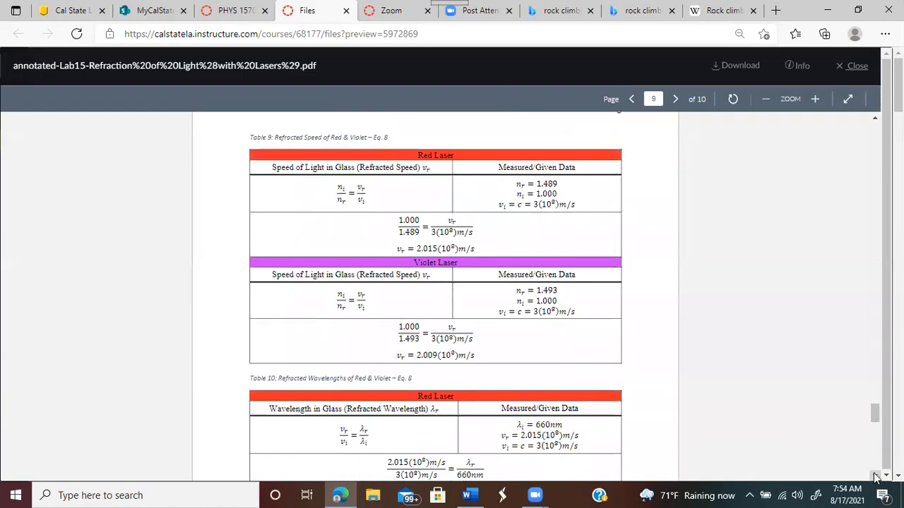
pyautogui.click(875, 476)
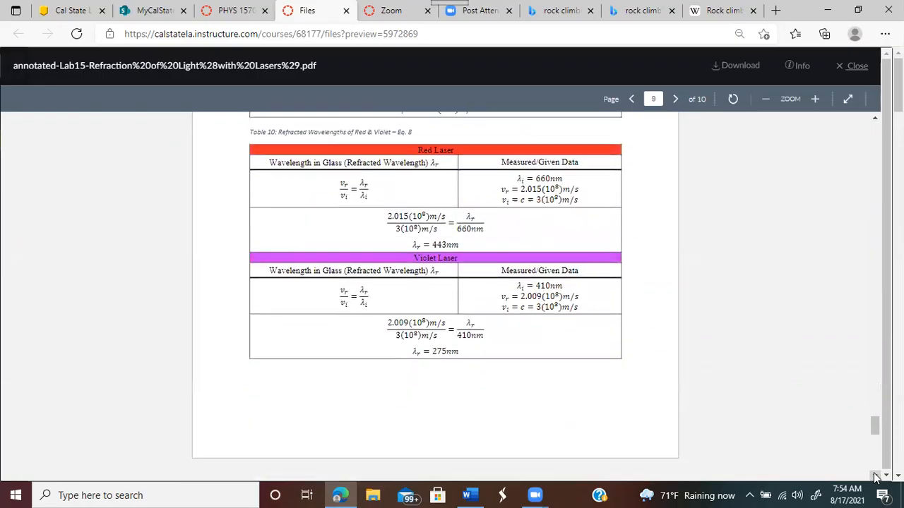
pyautogui.click(875, 476)
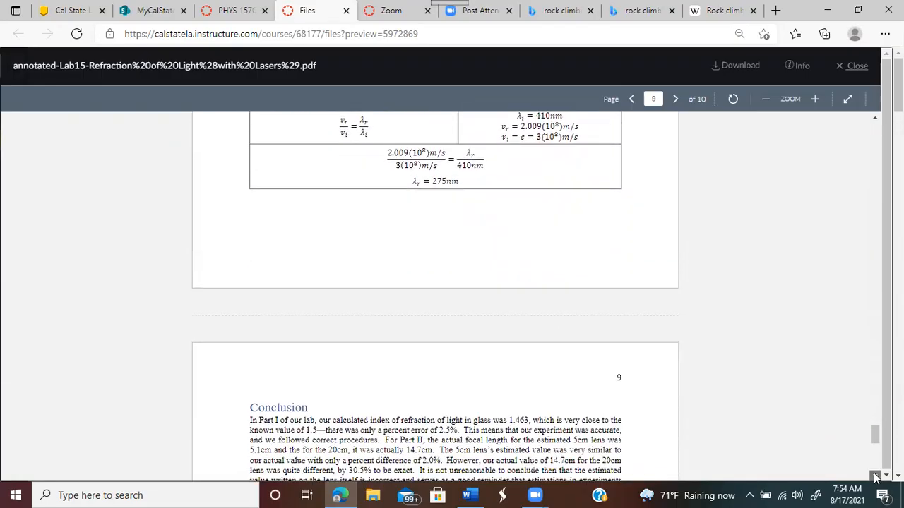
pyautogui.click(875, 476)
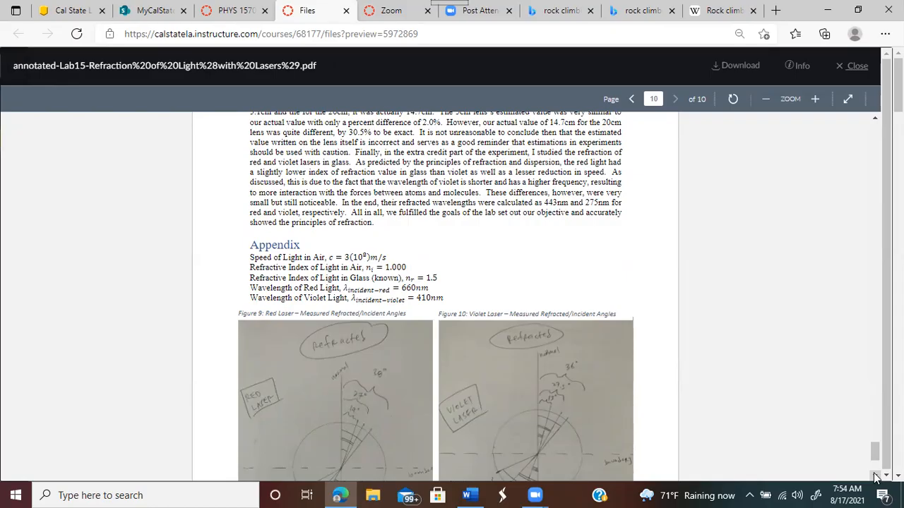
# Step: Scroll back through the appendix figures to the title page and close the report preview
pyautogui.scroll(-3, 876, 478)
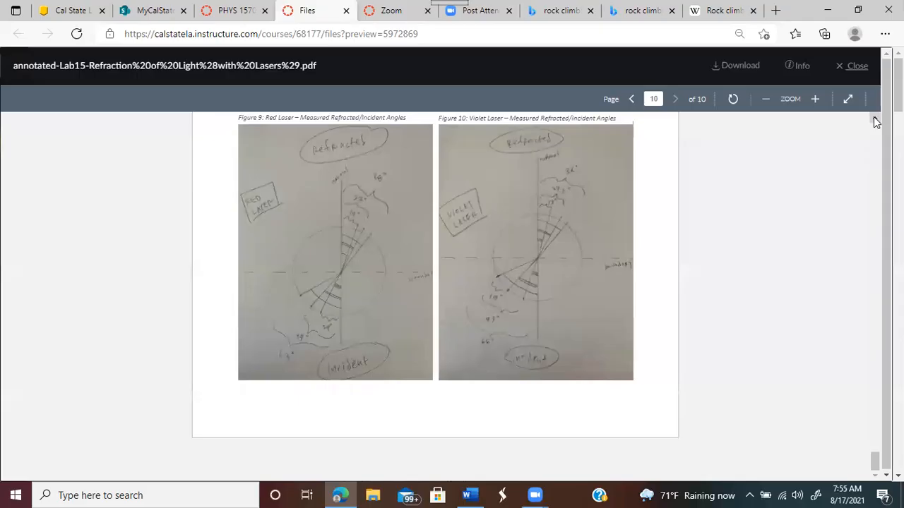
pyautogui.moveTo(874, 120); pyautogui.dragTo(875, 123)
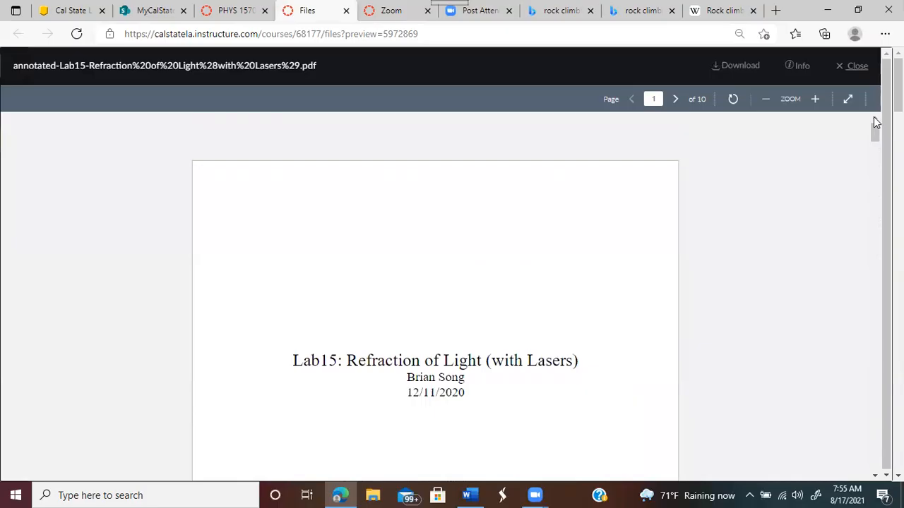
pyautogui.click(856, 66)
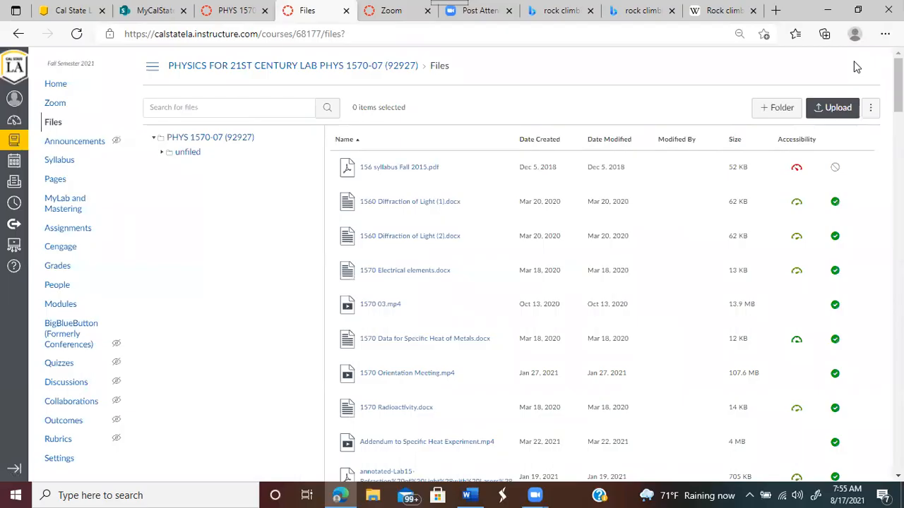